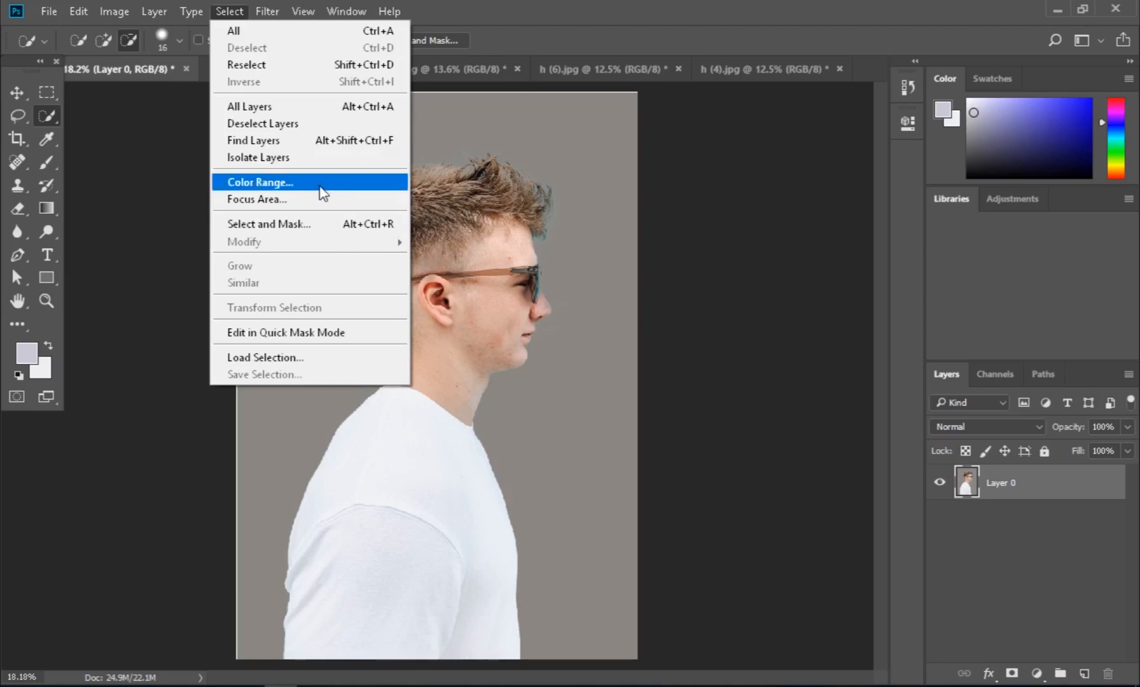
Open a Color Range selection using Sampled Colors and keep the fuzziness at 0.
{"action": "left_click", "coordinate": [259, 182]}
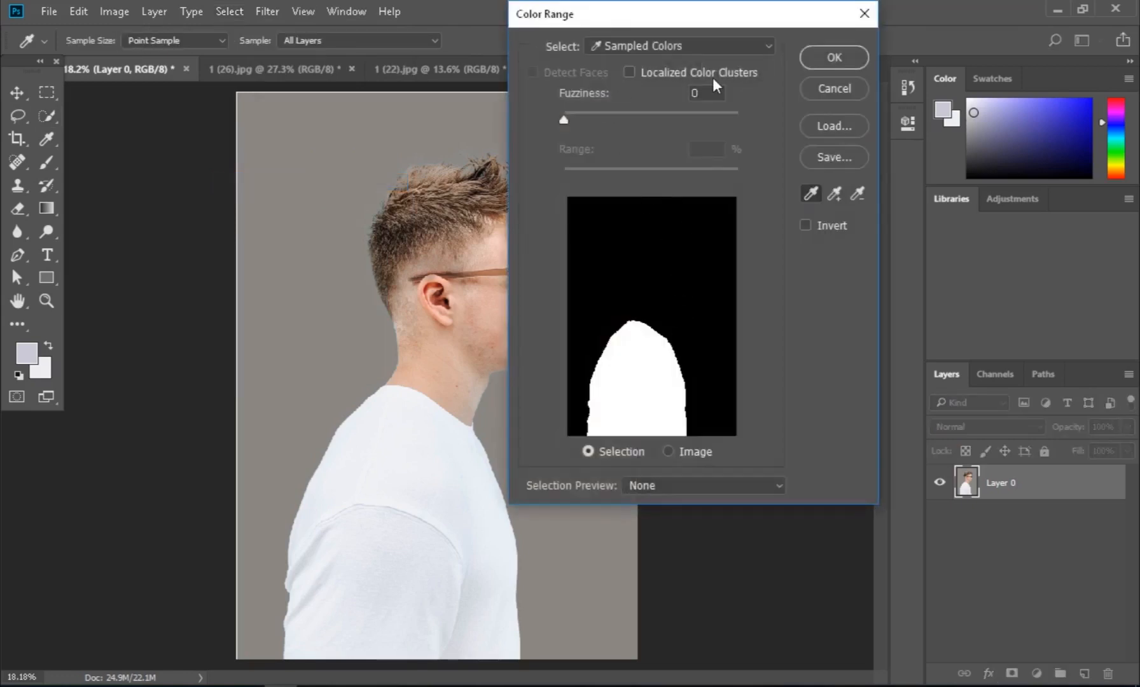
{"action": "left_click", "coordinate": [647, 46]}
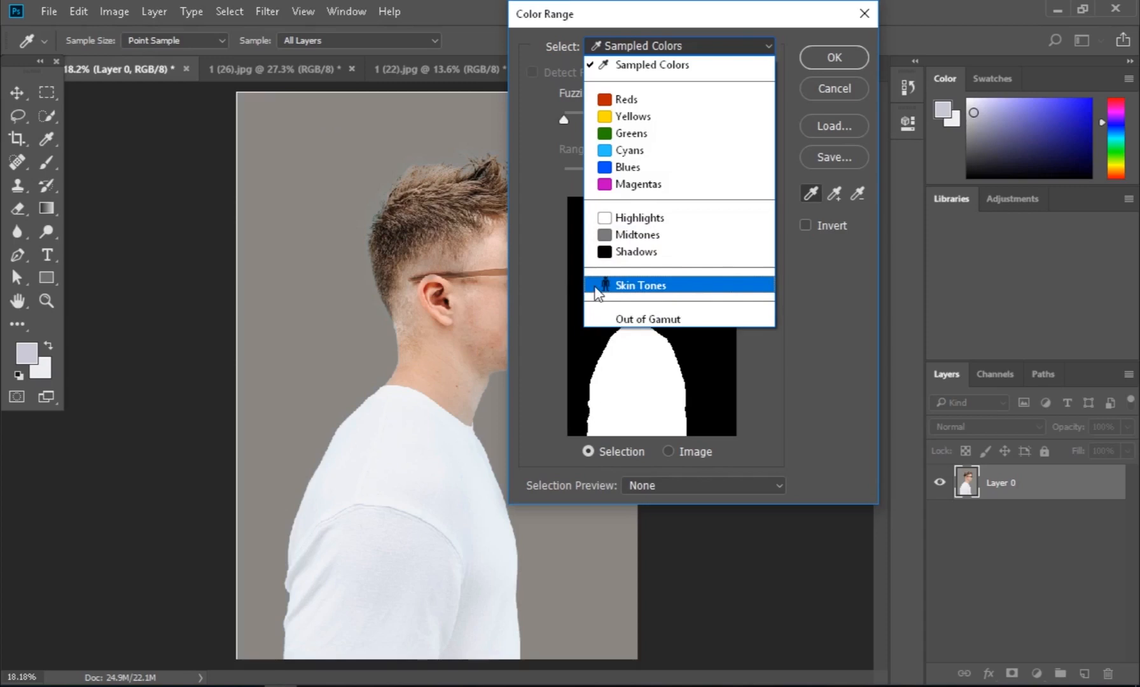
{"action": "left_click", "coordinate": [655, 68]}
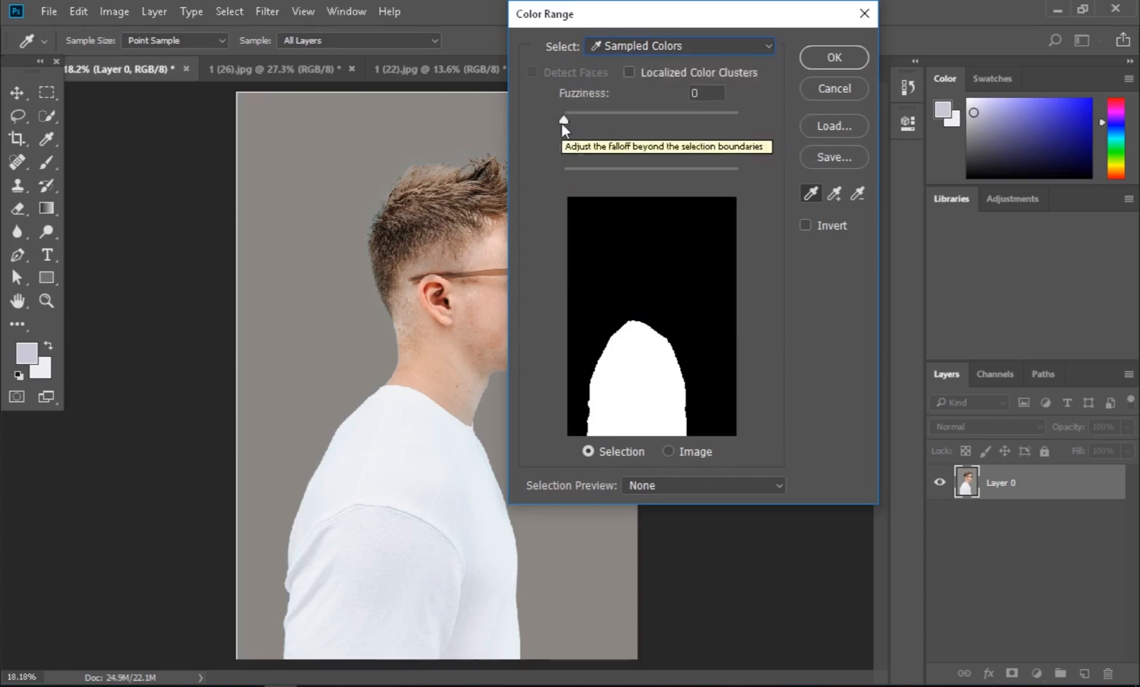
{"action": "mouse_move", "coordinate": [563, 123]}
{"action": "left_mouse_down"}
{"action": "mouse_move", "coordinate": [659, 125]}
{"action": "mouse_move", "coordinate": [560, 129]}
{"action": "left_mouse_up"}
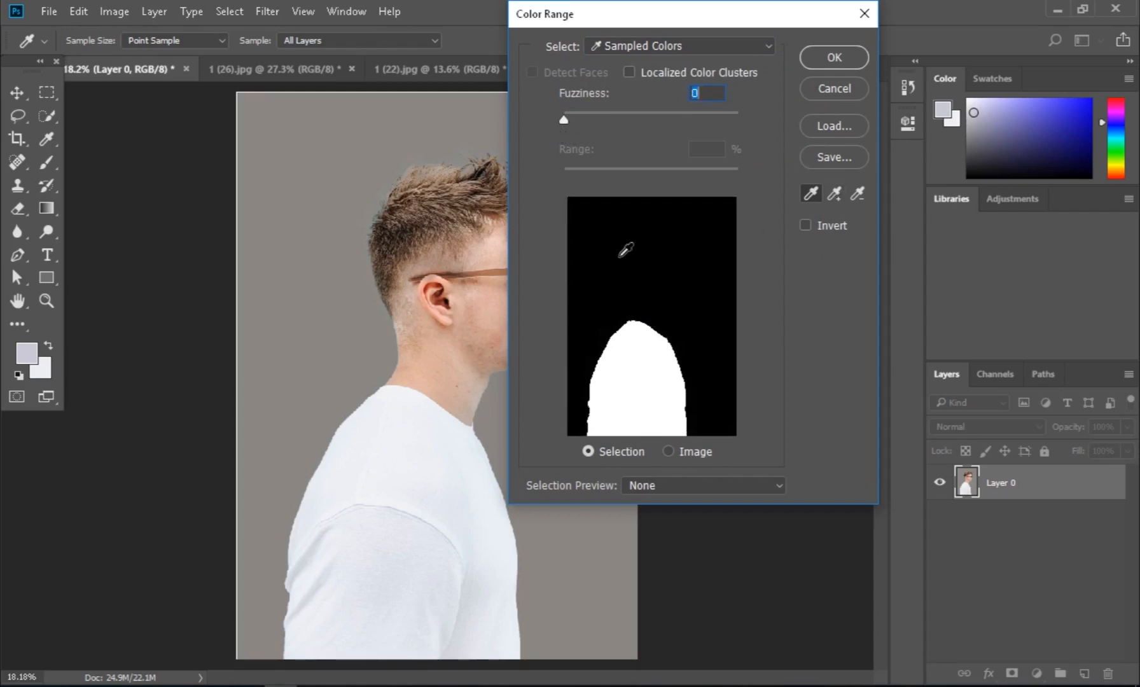
Sample the gray background as the color range and add shades from the edge of the hair and neck.
{"action": "left_click", "coordinate": [312, 246]}
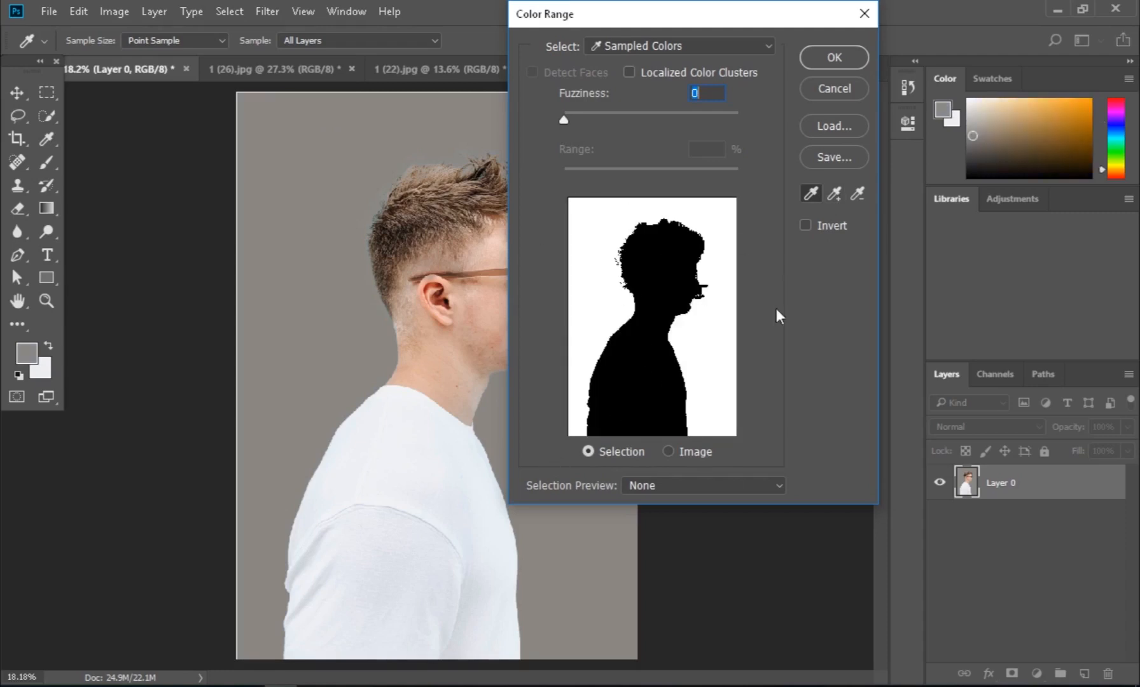
{"action": "left_click", "coordinate": [833, 193]}
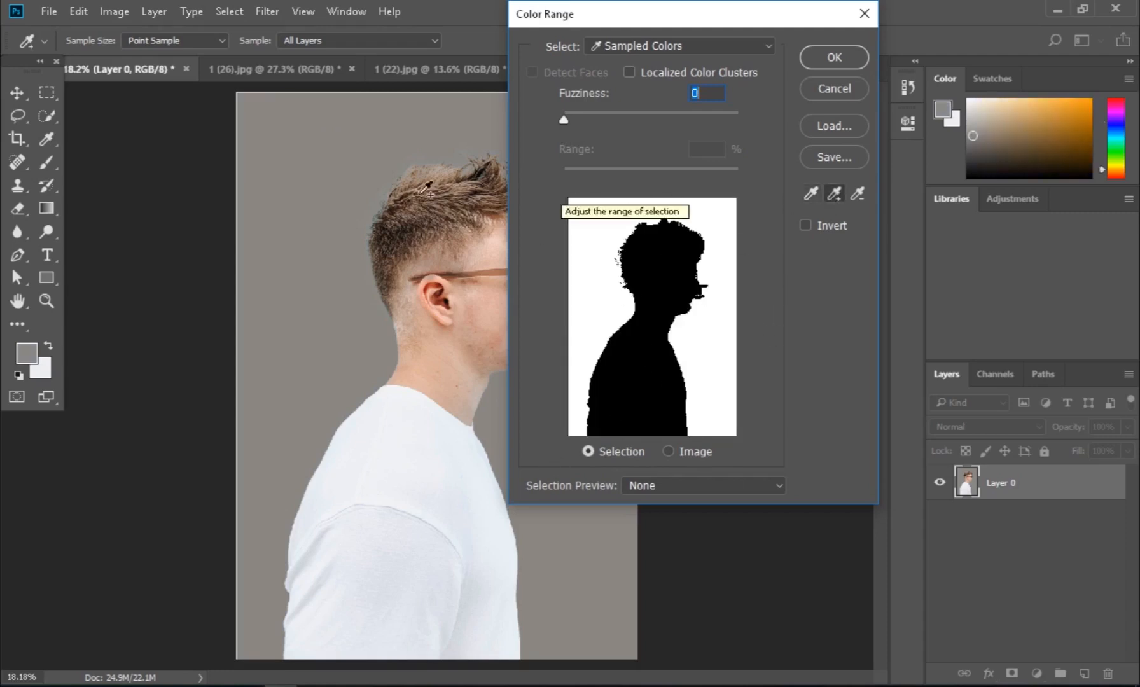
{"action": "left_click", "coordinate": [368, 253]}
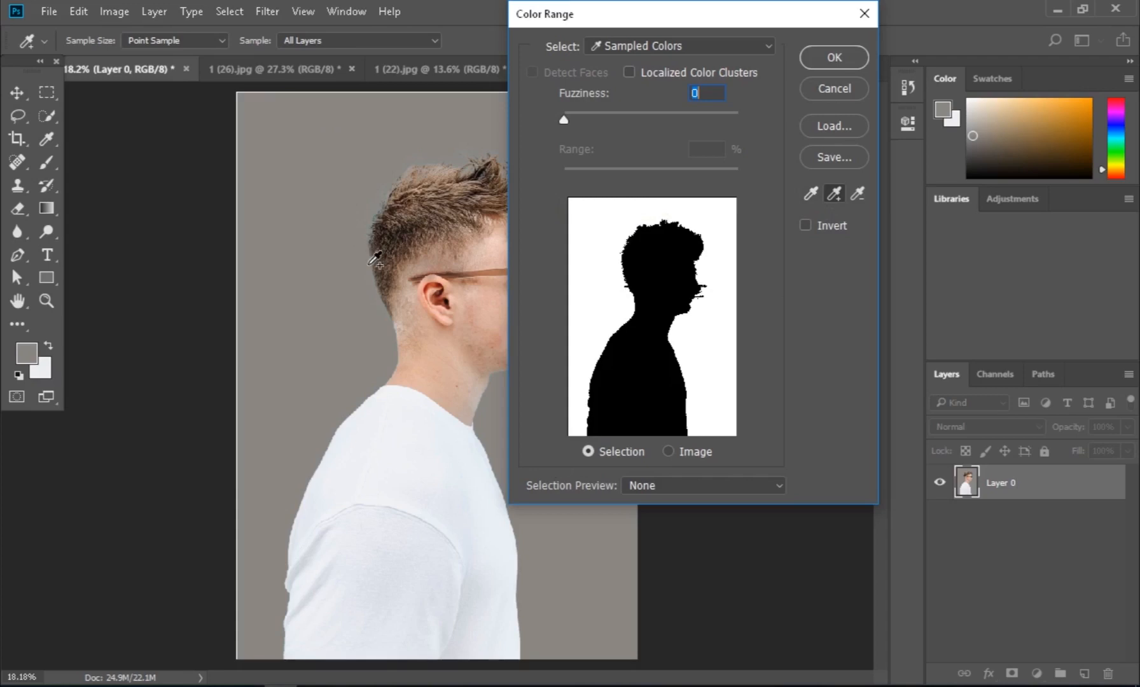
{"action": "left_click", "coordinate": [386, 299]}
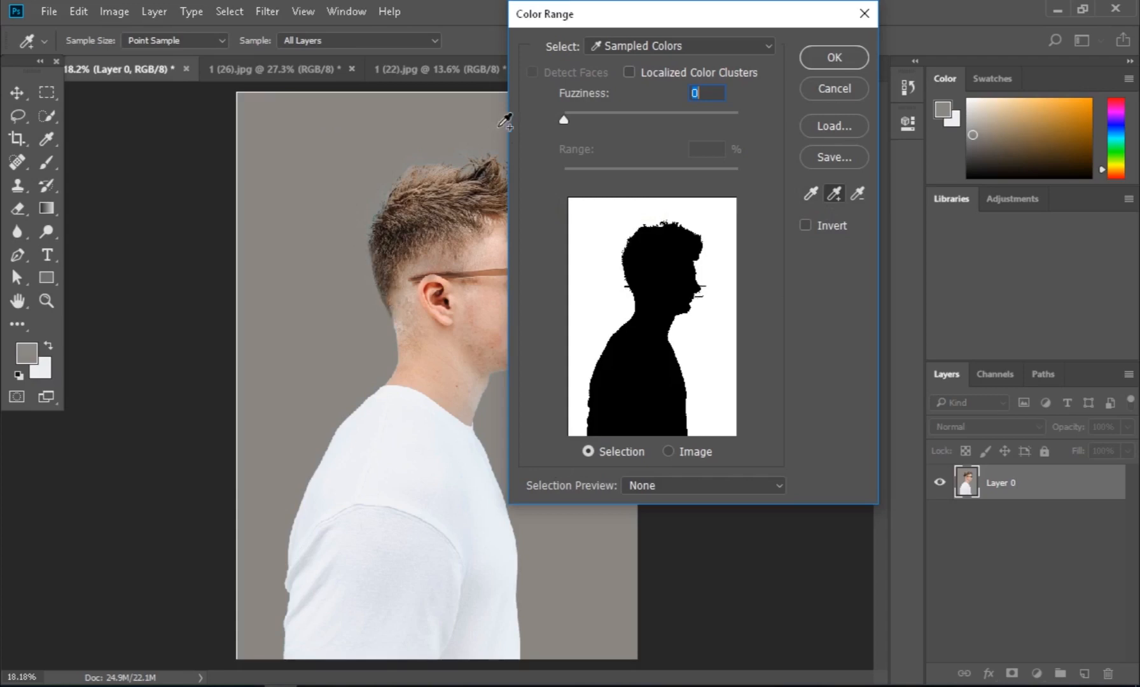
Sample the white T-shirt, add its other shades to the color range, and apply the result as a selection.
{"action": "left_click", "coordinate": [809, 192]}
{"action": "left_click", "coordinate": [413, 507]}
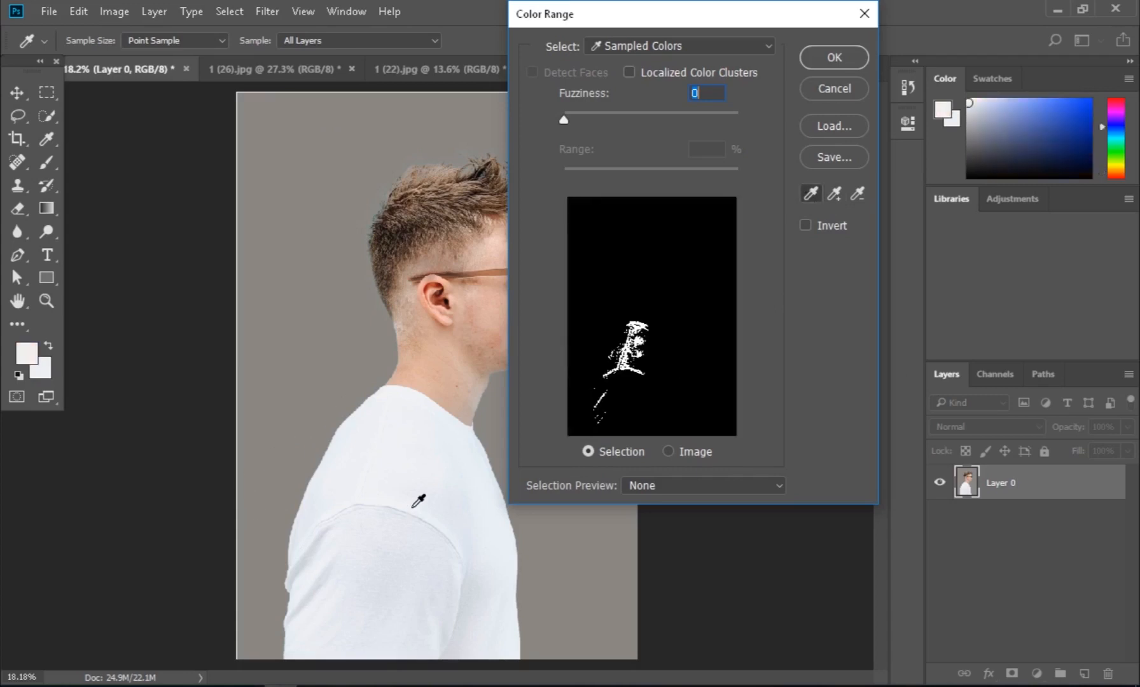
{"action": "left_click", "coordinate": [834, 196]}
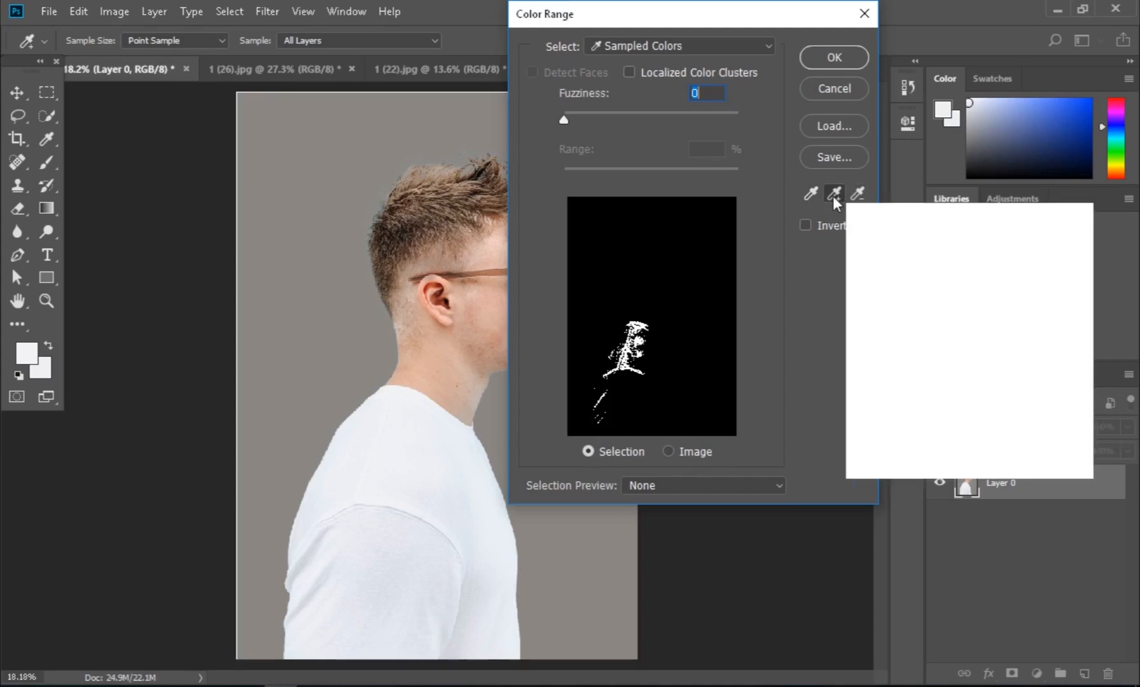
{"action": "left_click", "coordinate": [419, 509]}
{"action": "left_click", "coordinate": [407, 492]}
{"action": "left_click", "coordinate": [401, 454]}
{"action": "left_click", "coordinate": [426, 439]}
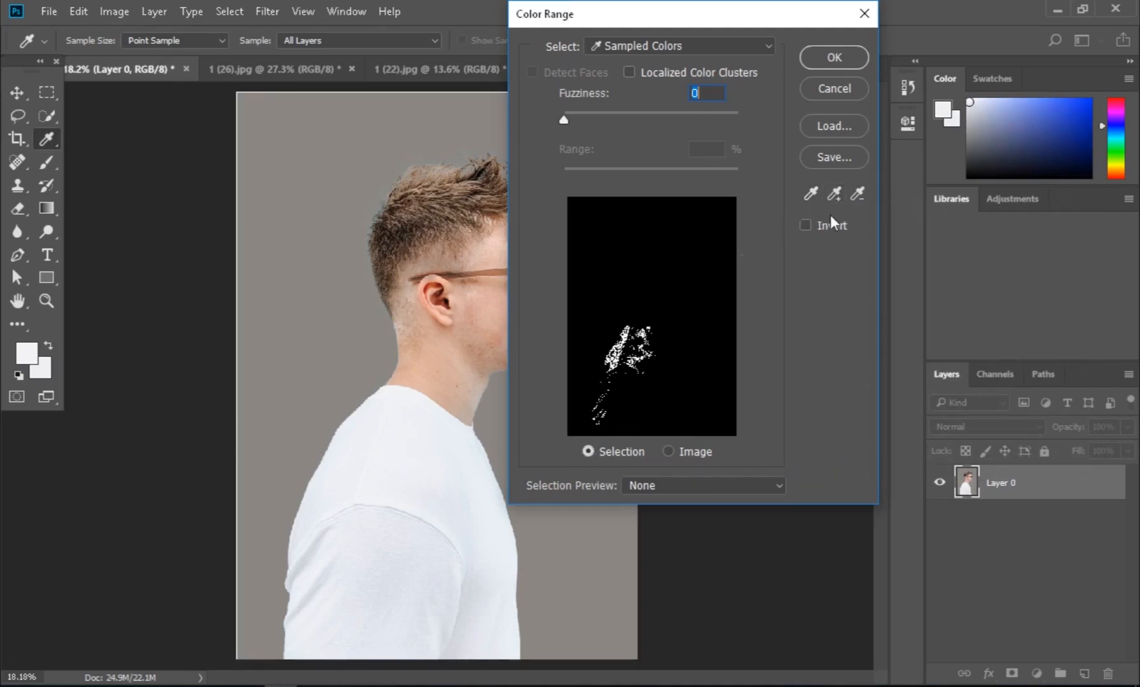
{"action": "left_click", "coordinate": [393, 420]}
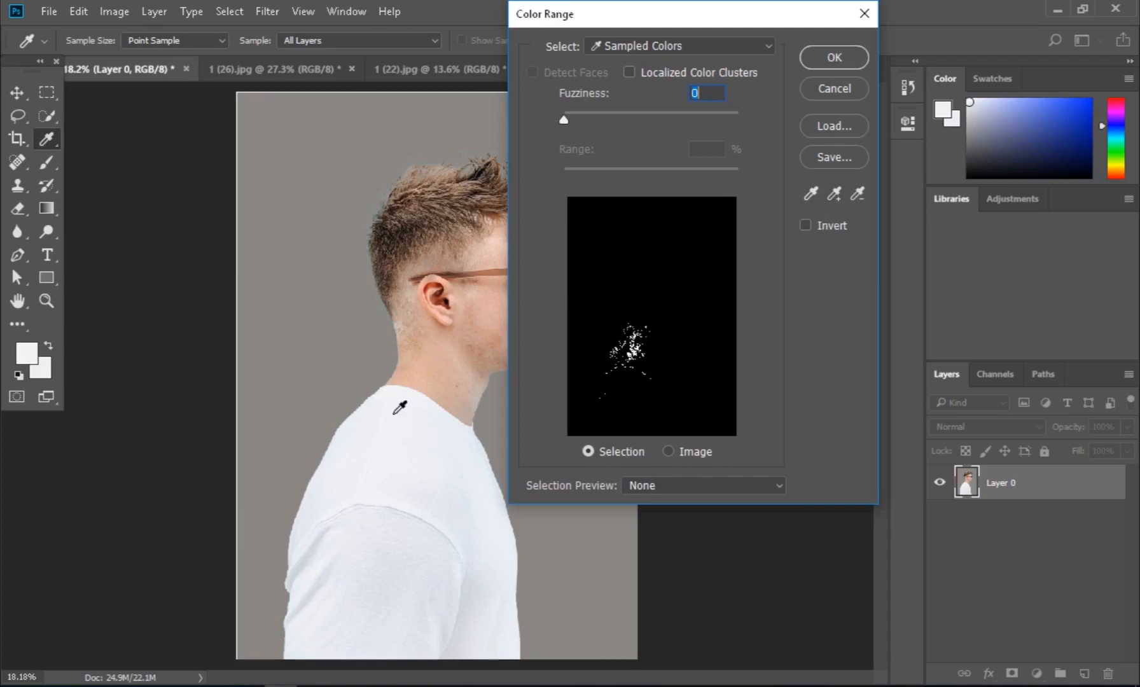
{"action": "left_click", "coordinate": [831, 195]}
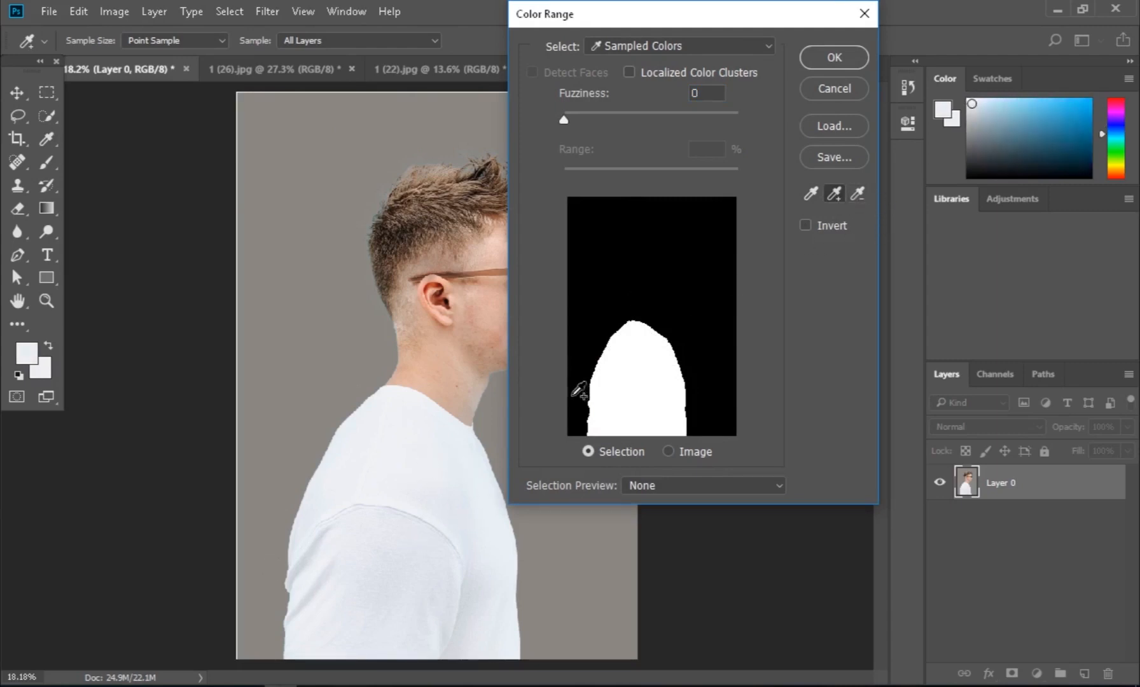
{"action": "left_click", "coordinate": [833, 59]}
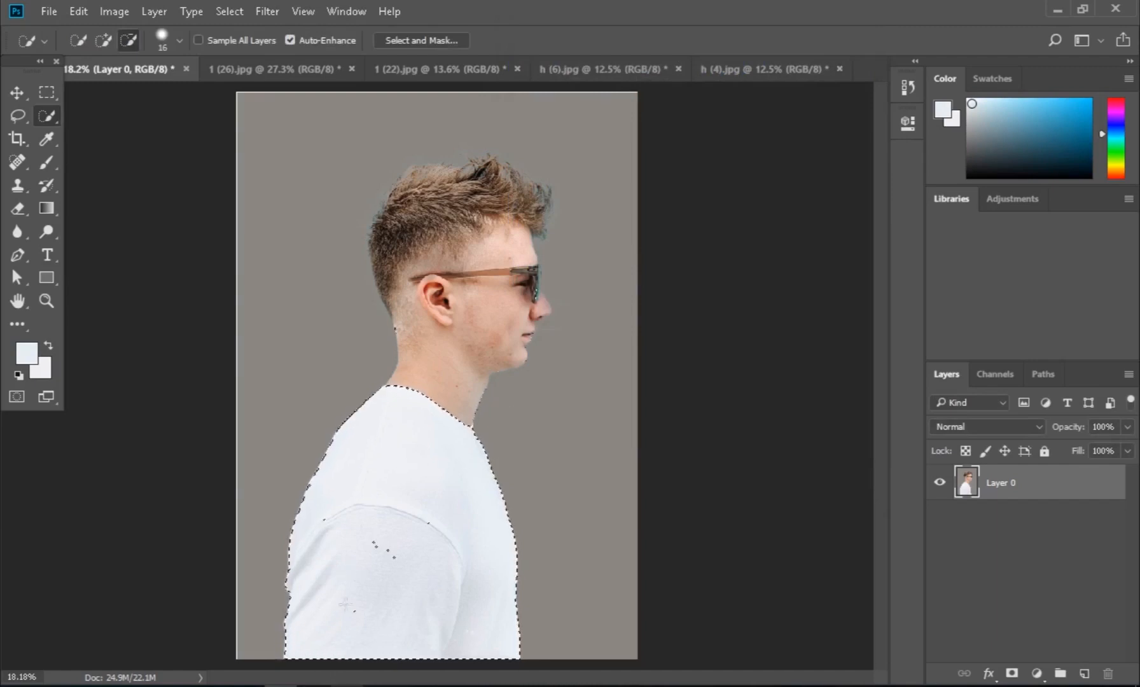
Set the Quick Selection brush to 124 px and subtract the neck and chin edge from the selection.
{"action": "scroll", "coordinate": [518, 575], "scroll_direction": "up", "scroll_amount": 3}
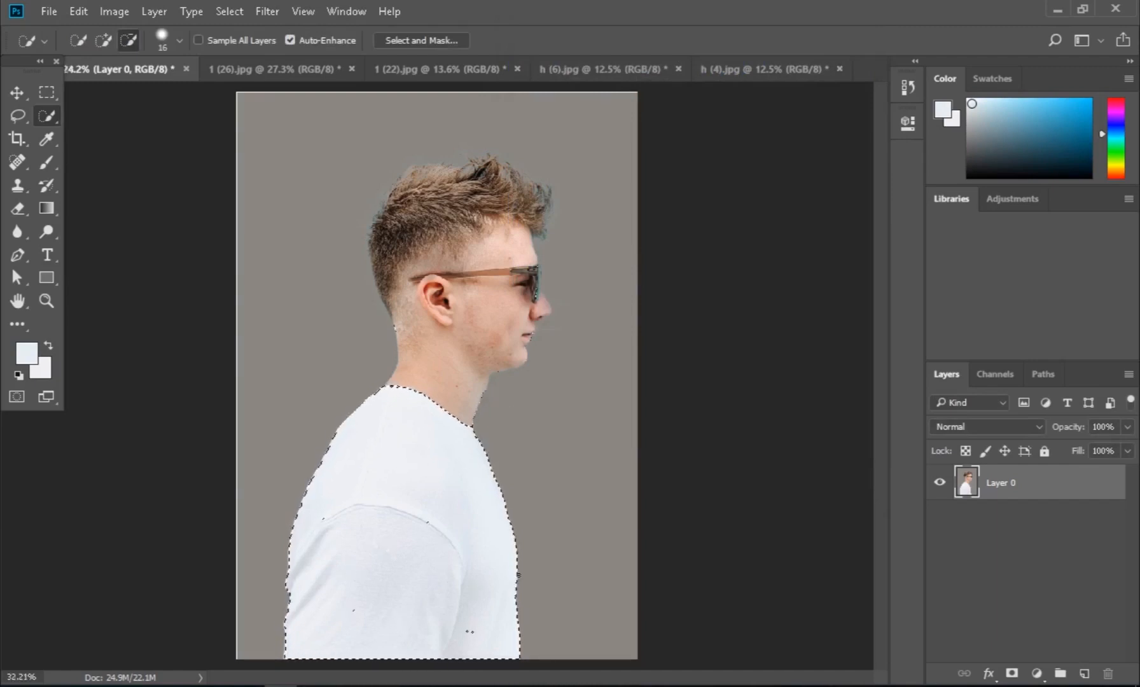
{"action": "scroll", "coordinate": [519, 576], "scroll_direction": "up", "scroll_amount": 3}
{"action": "scroll", "coordinate": [471, 554], "scroll_direction": "down", "scroll_amount": 1}
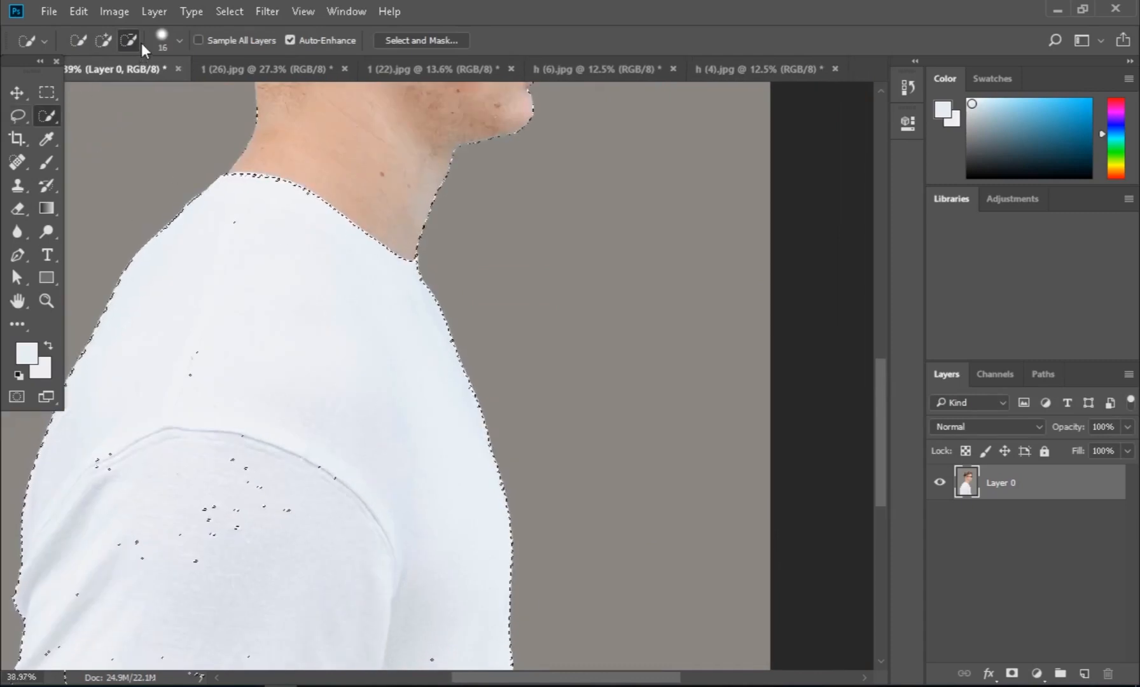
{"action": "left_click", "coordinate": [179, 40]}
{"action": "left_click_drag", "start_coordinate": [94, 91], "coordinate": [177, 91]}
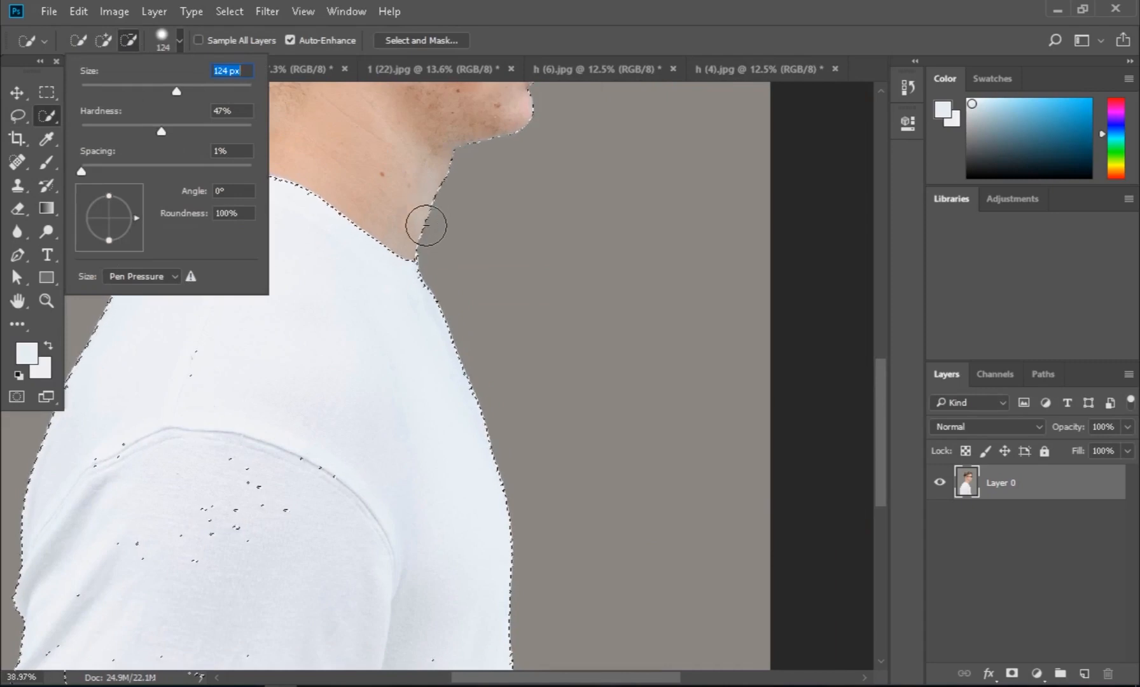
{"action": "mouse_move", "coordinate": [423, 231]}
{"action": "left_mouse_down"}
{"action": "mouse_move", "coordinate": [438, 168]}
{"action": "mouse_move", "coordinate": [517, 118]}
{"action": "left_mouse_up"}
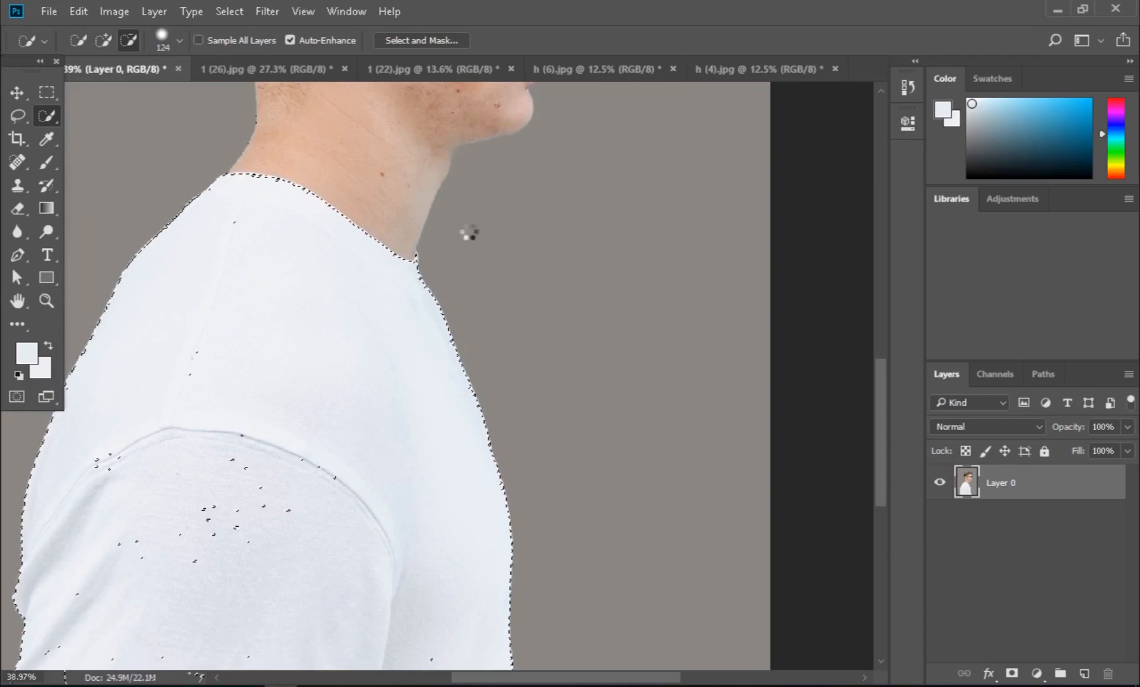
Subtract the stray selected areas around the face, hair and nape so that only the T-shirt stays selected.
{"action": "scroll", "coordinate": [593, 338], "scroll_direction": "up", "scroll_amount": 5}
{"action": "left_click_drag", "start_coordinate": [579, 198], "coordinate": [608, 109]}
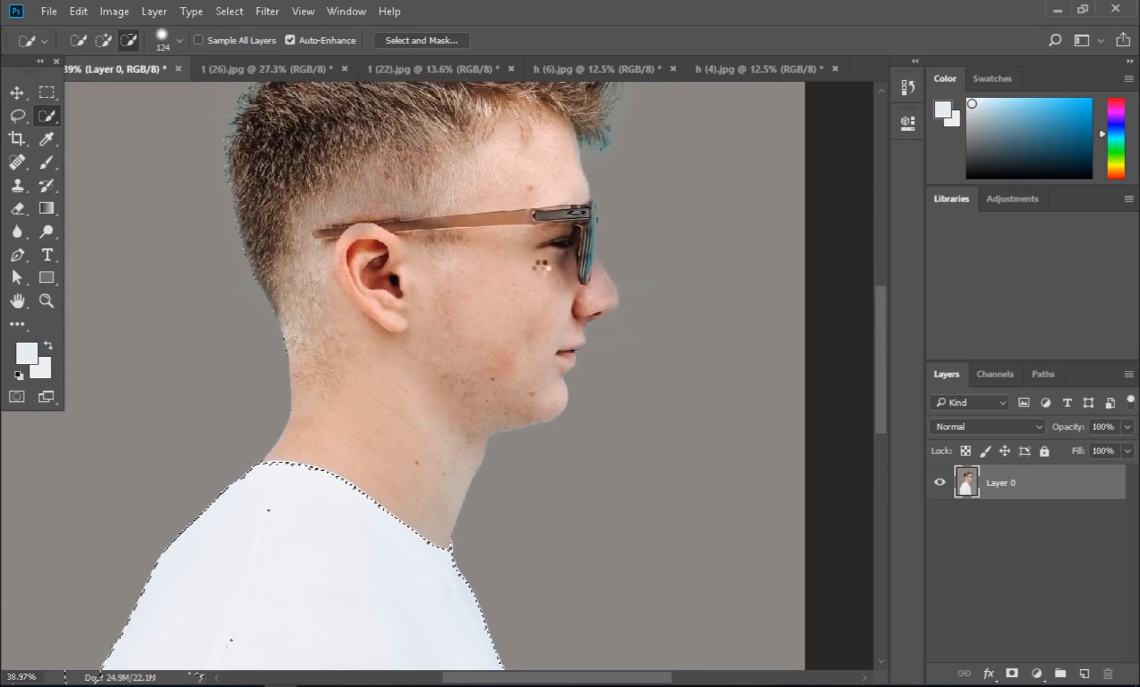
{"action": "left_click_drag", "start_coordinate": [505, 229], "coordinate": [579, 466]}
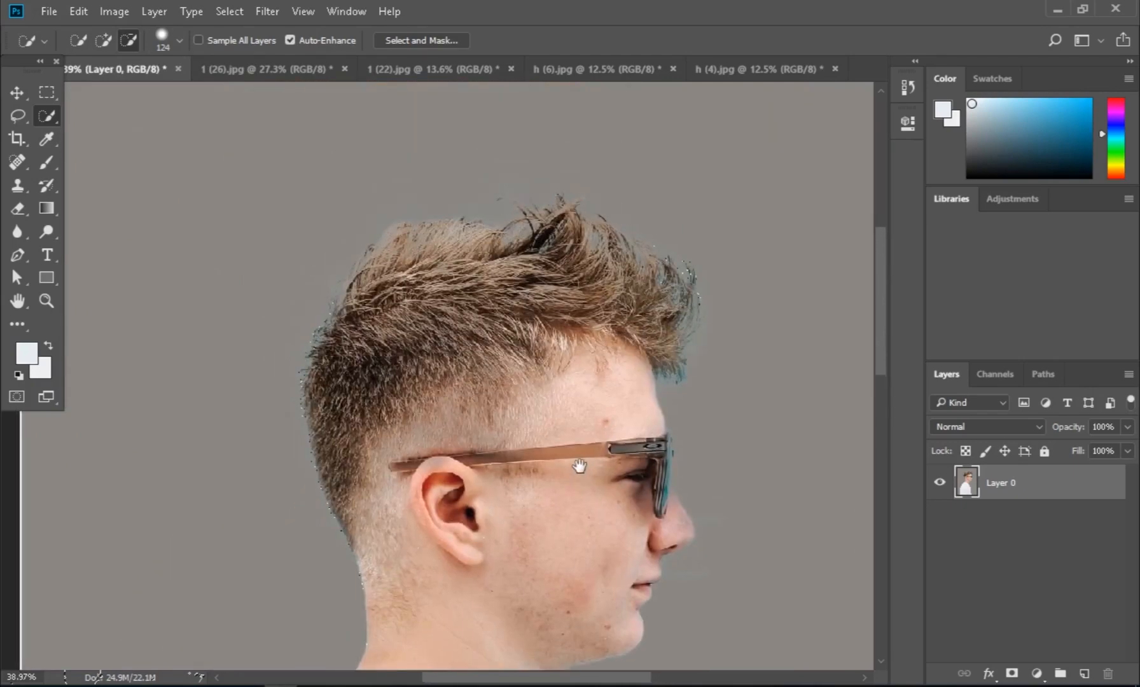
{"action": "mouse_move", "coordinate": [334, 475]}
{"action": "left_mouse_down"}
{"action": "mouse_move", "coordinate": [310, 405]}
{"action": "mouse_move", "coordinate": [343, 312]}
{"action": "mouse_move", "coordinate": [453, 254]}
{"action": "left_mouse_up"}
{"action": "key", "text": "ctrl+0"}
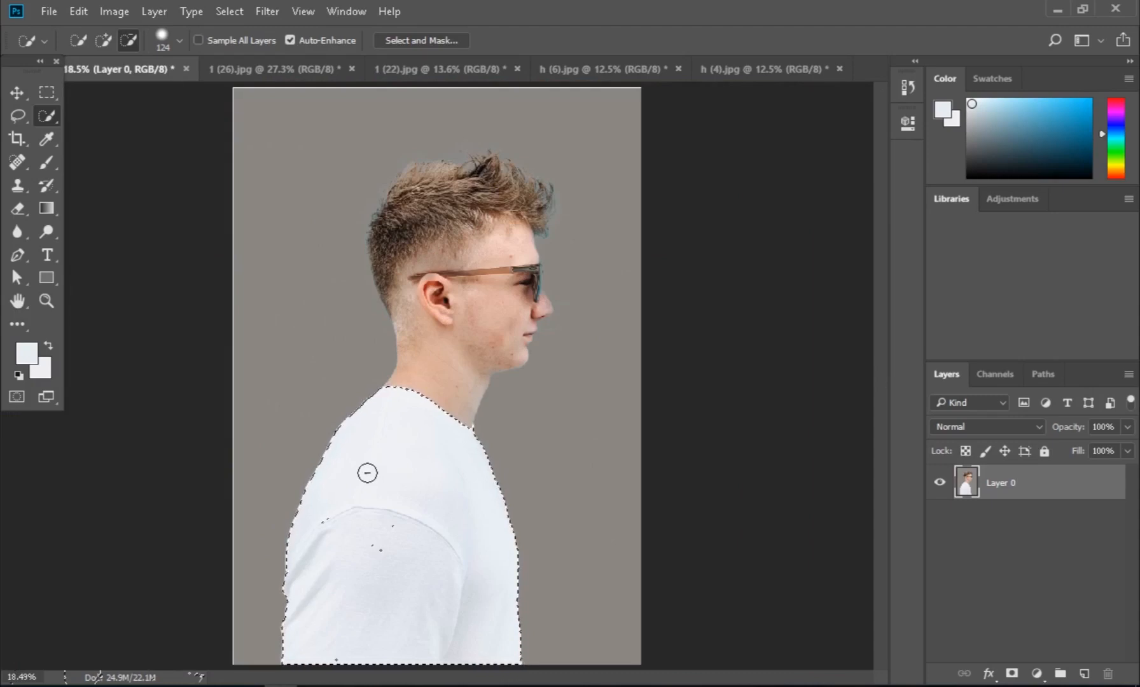
Colorize the selected T-shirt yellow using Hue/Saturation with hue 55, saturation 57 and lightness -18, and clear the selection.
{"action": "key", "text": "ctrl+j"}
{"action": "scroll", "coordinate": [458, 546], "scroll_direction": "down", "scroll_amount": 2}
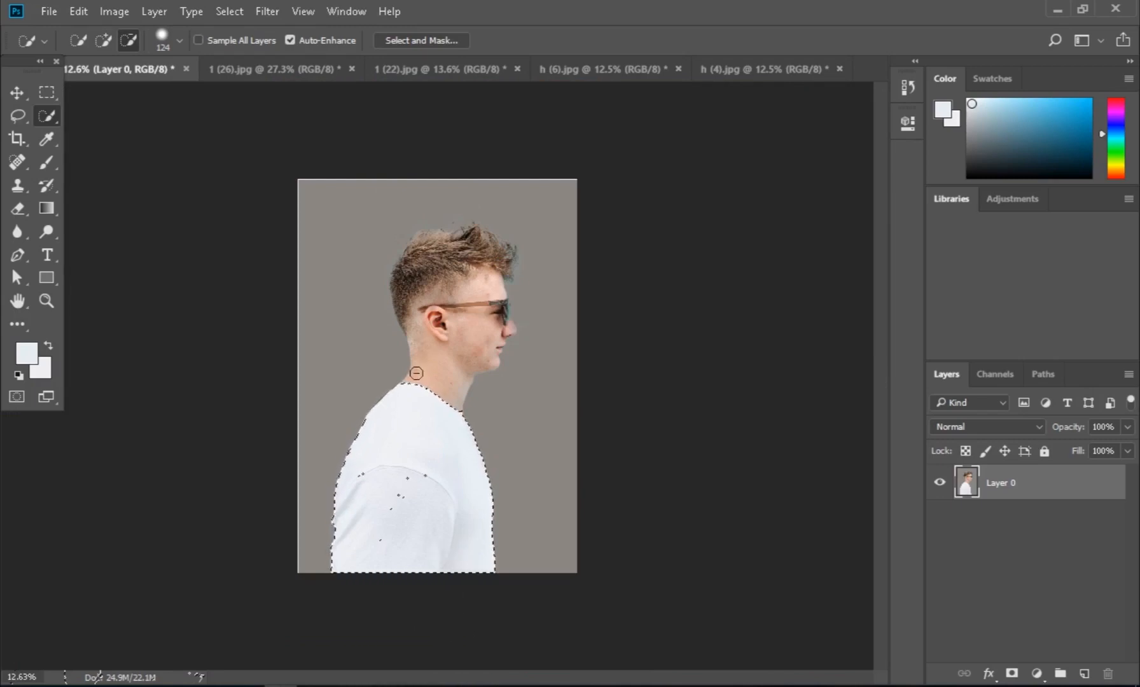
{"action": "left_click", "coordinate": [111, 12]}
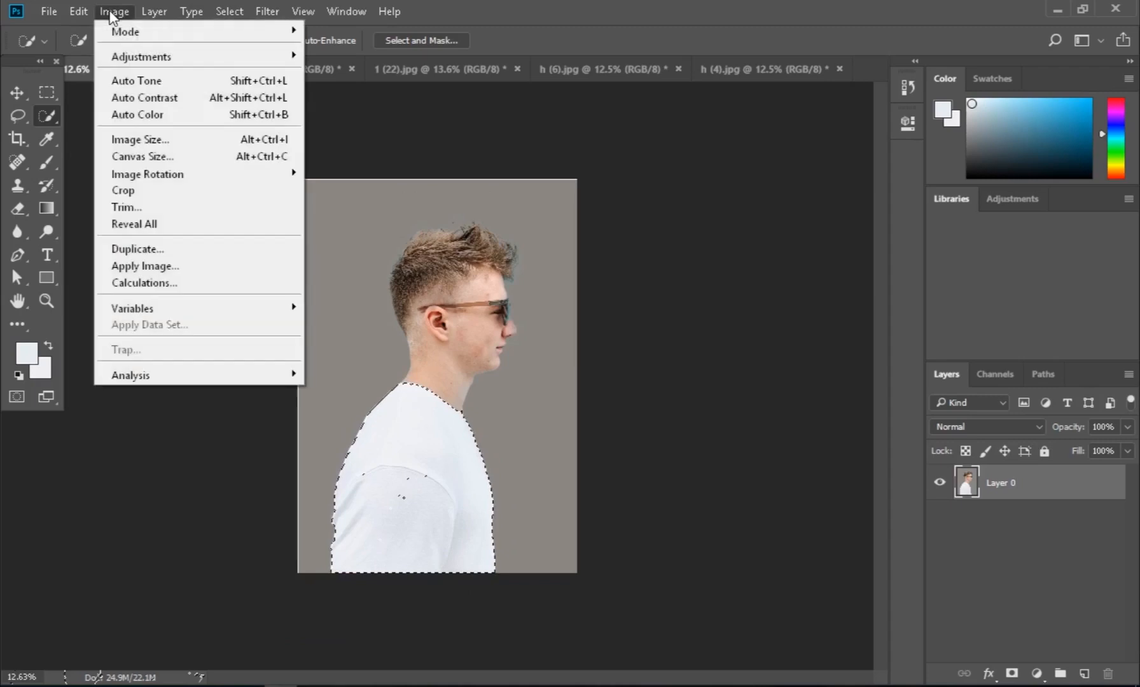
{"action": "mouse_move", "coordinate": [150, 56]}
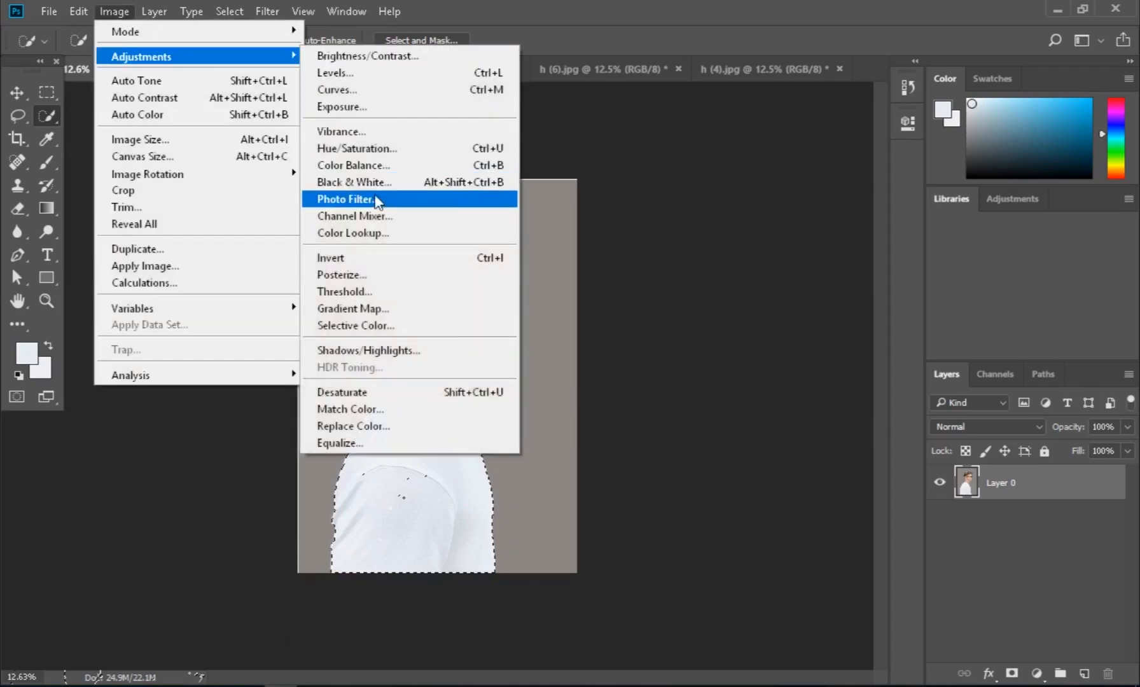
{"action": "left_click", "coordinate": [369, 148]}
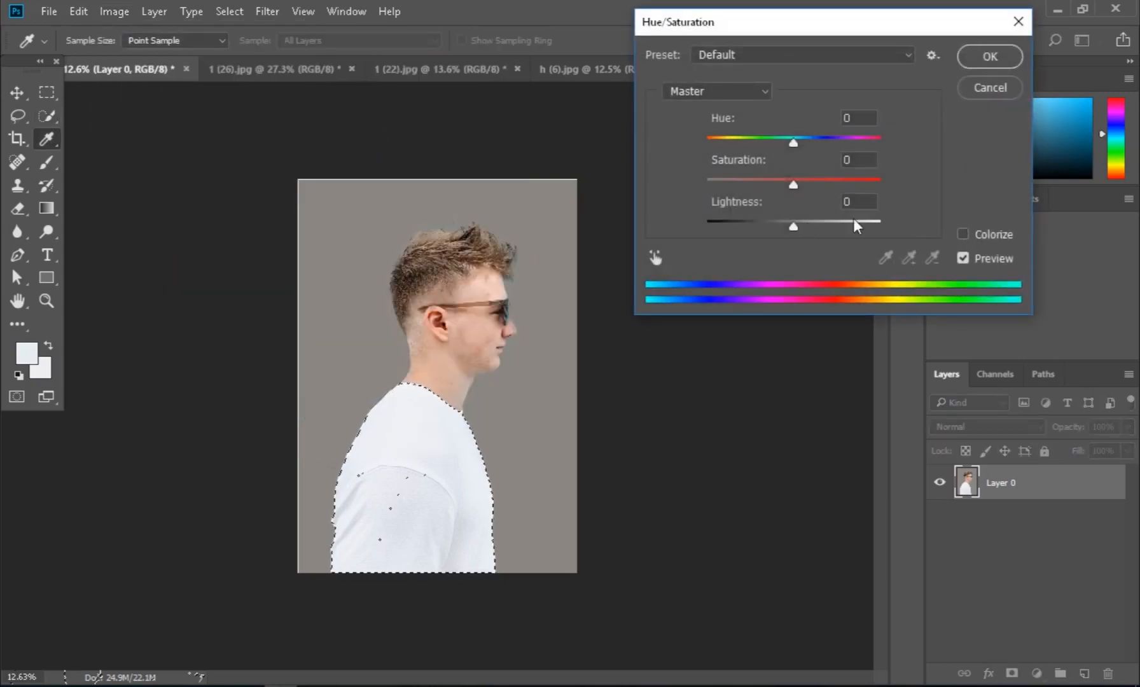
{"action": "left_click", "coordinate": [963, 232]}
{"action": "mouse_move", "coordinate": [792, 225]}
{"action": "left_mouse_down"}
{"action": "mouse_move", "coordinate": [751, 225]}
{"action": "mouse_move", "coordinate": [778, 226]}
{"action": "left_mouse_up"}
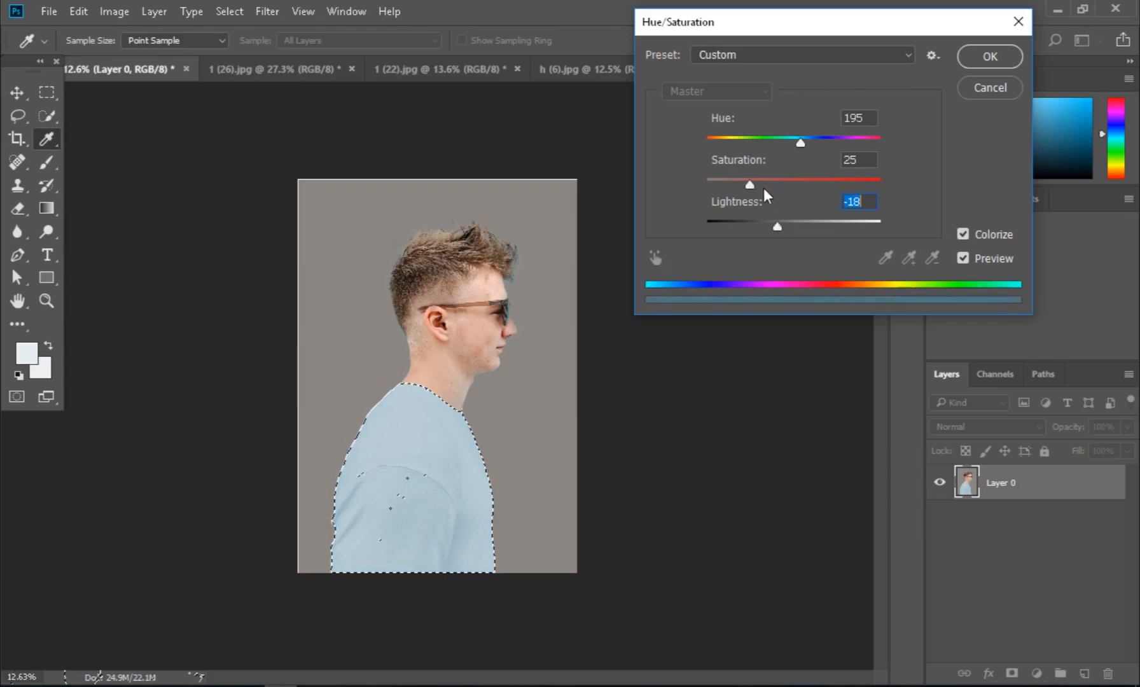
{"action": "left_click_drag", "start_coordinate": [753, 184], "coordinate": [805, 184]}
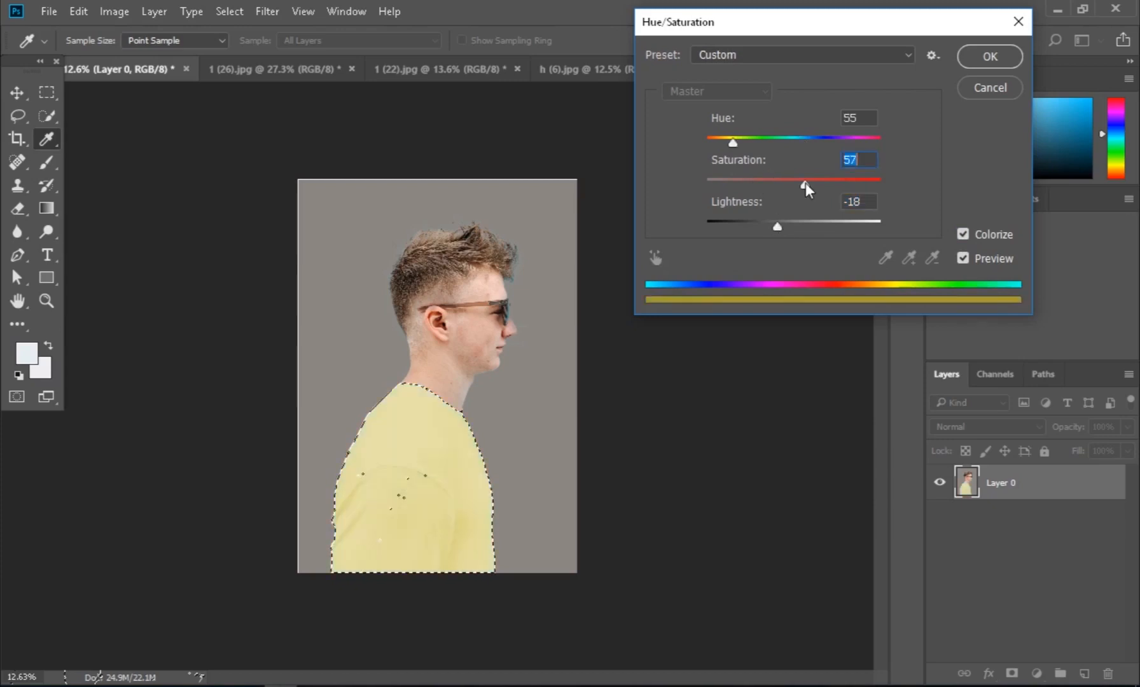
{"action": "left_click", "coordinate": [984, 56]}
{"action": "key", "text": "w"}
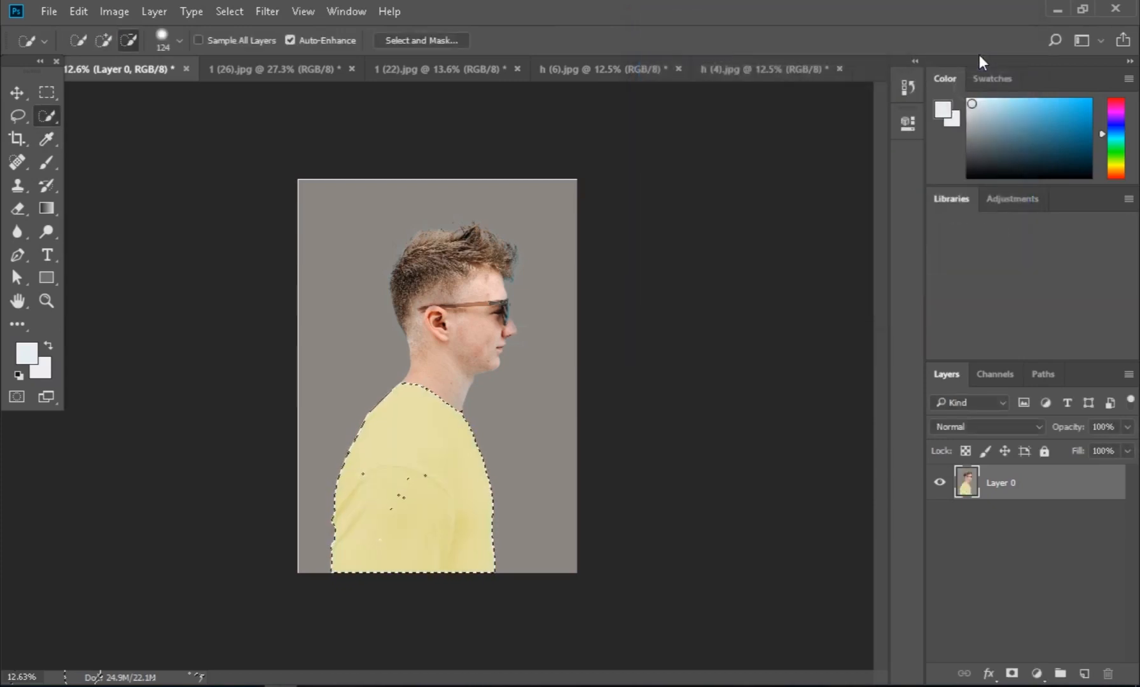
{"action": "key", "text": "ctrl+d"}
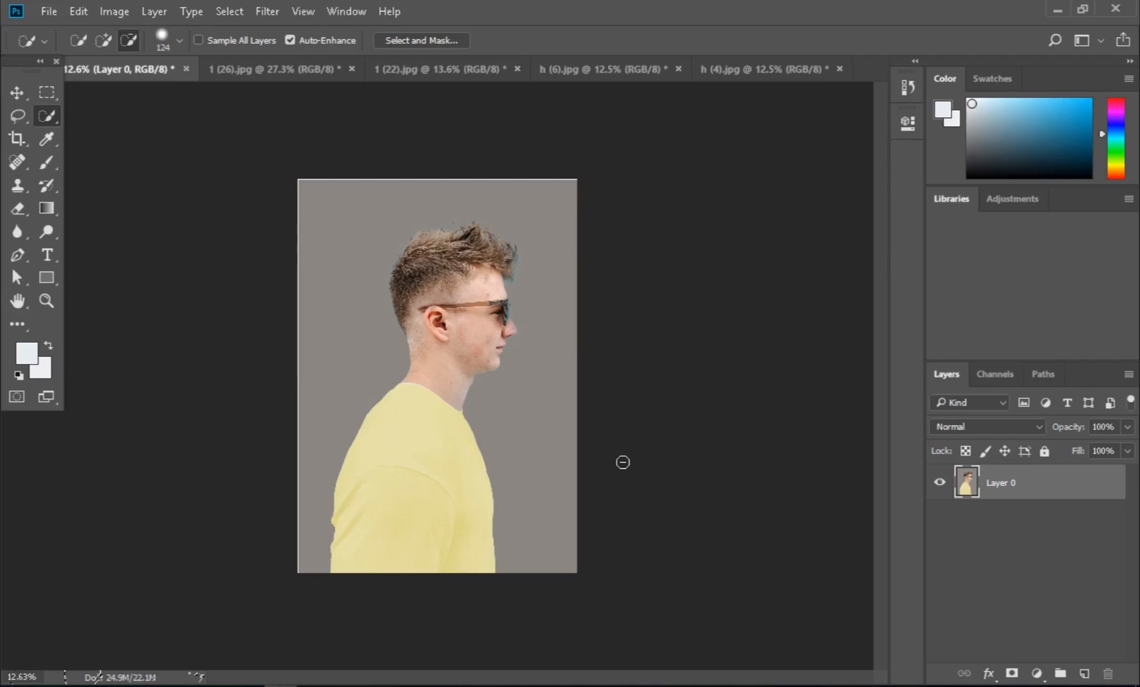
Select the whole yellow T-shirt again with the Quick Selection tool.
{"action": "left_click", "coordinate": [229, 11]}
{"action": "right_click", "coordinate": [45, 111]}
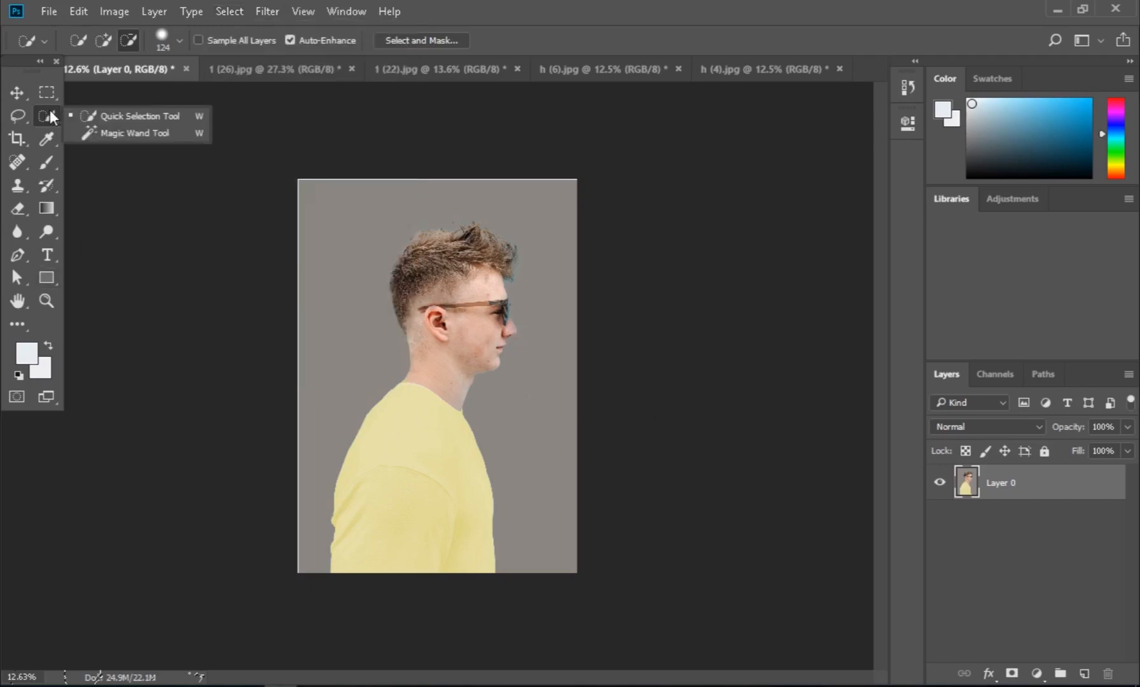
{"action": "left_click", "coordinate": [93, 113]}
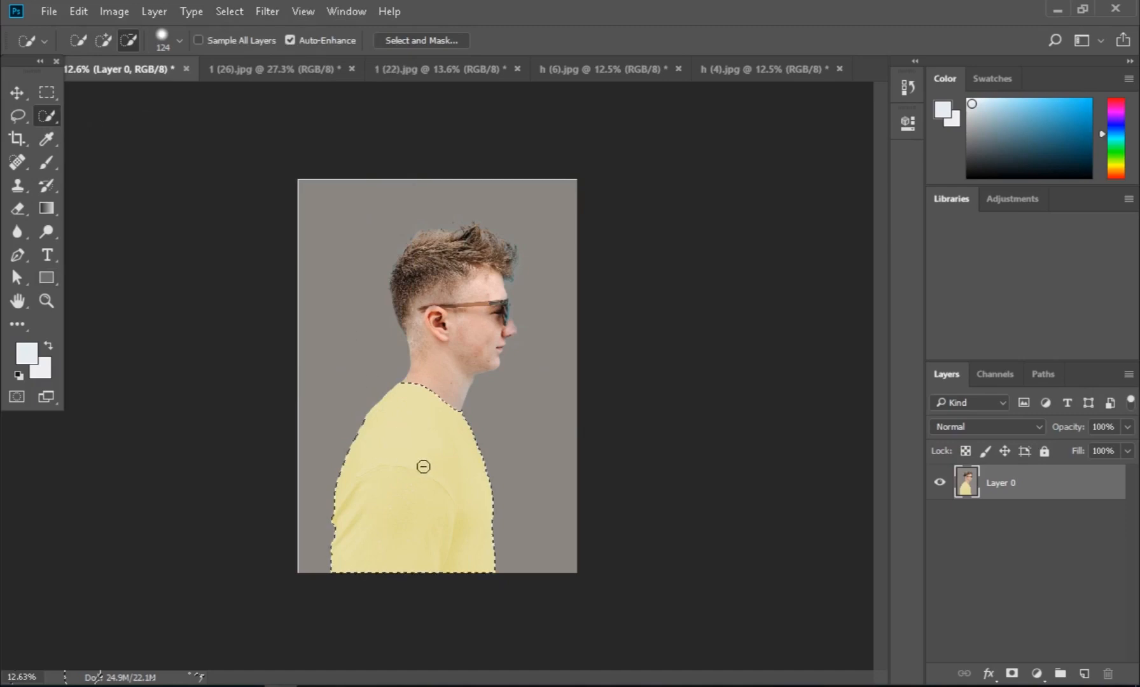
{"action": "scroll", "coordinate": [424, 465], "scroll_direction": "up", "scroll_amount": 2}
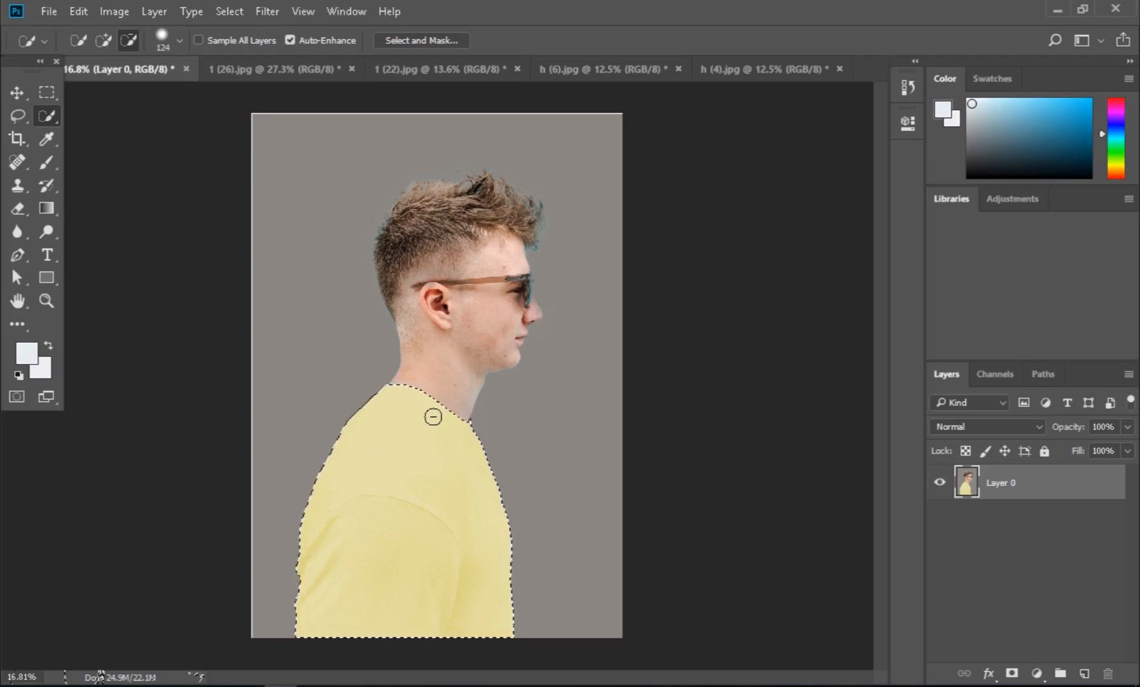
Contract the T-shirt selection by 5 pixels.
{"action": "left_click", "coordinate": [228, 13]}
{"action": "mouse_move", "coordinate": [279, 244]}
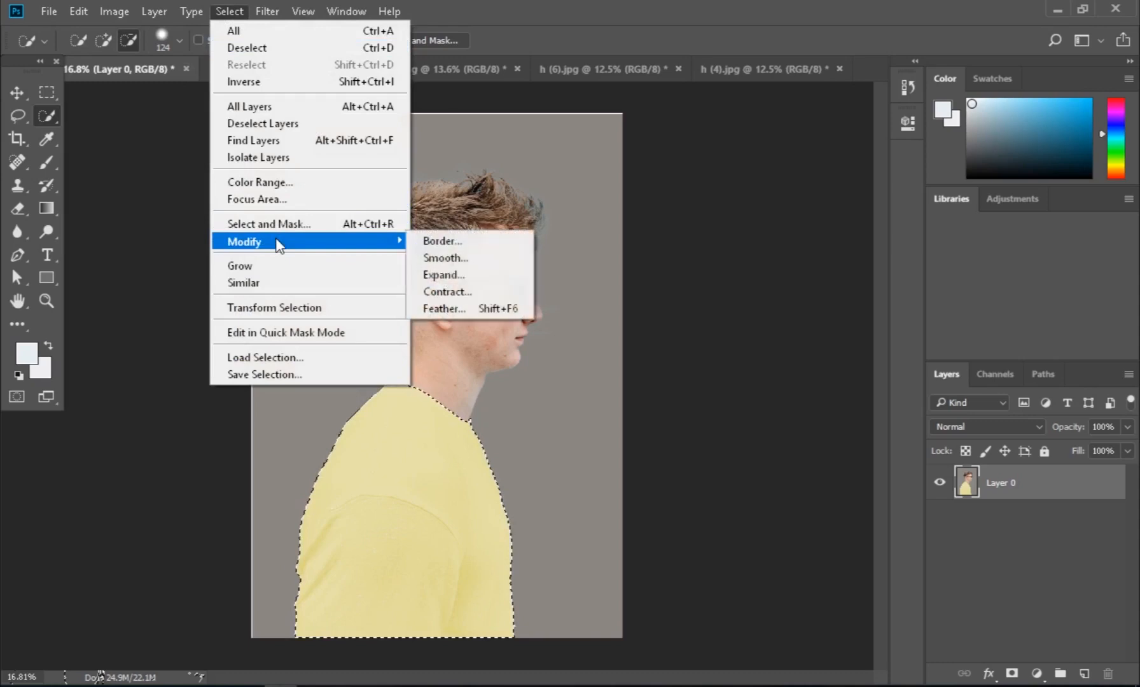
{"action": "left_click", "coordinate": [464, 294]}
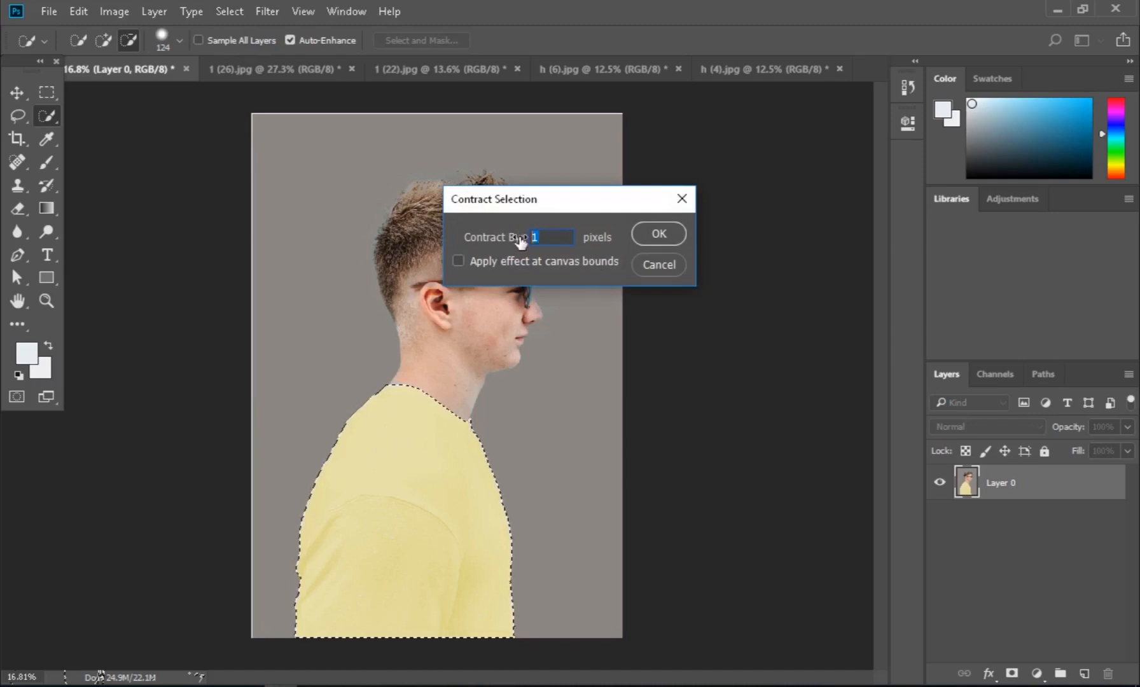
{"action": "type", "text": "5"}
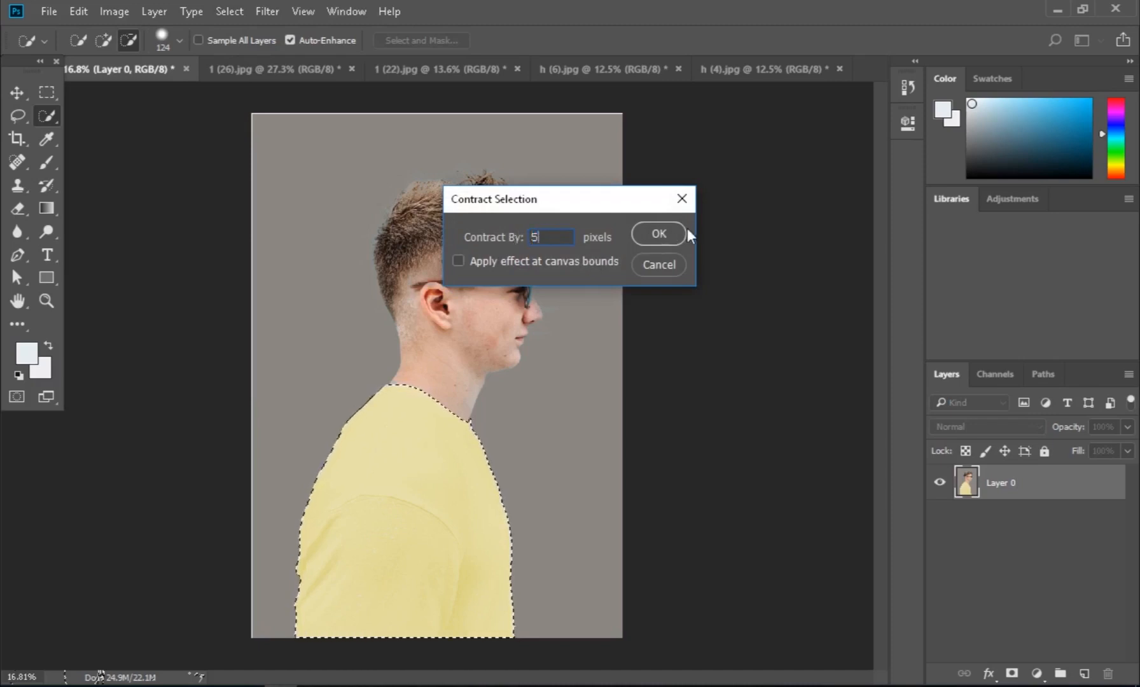
{"action": "left_click", "coordinate": [659, 233]}
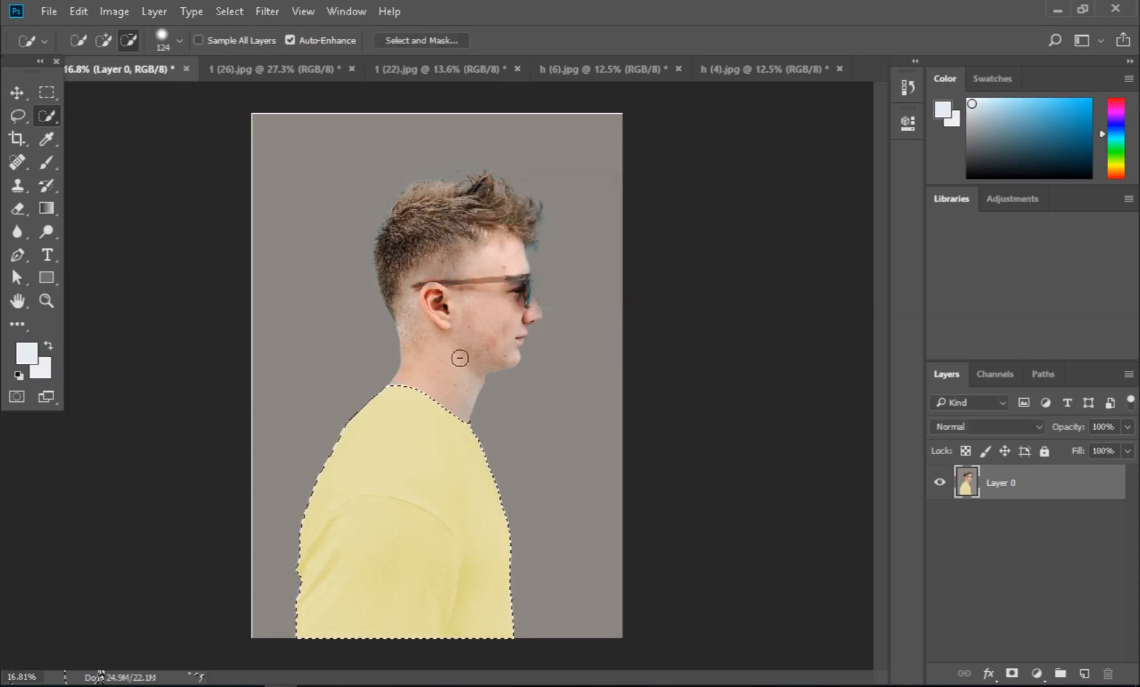
Contract the T-shirt selection by a further 10 pixels.
{"action": "scroll", "coordinate": [433, 367], "scroll_direction": "up", "scroll_amount": 5}
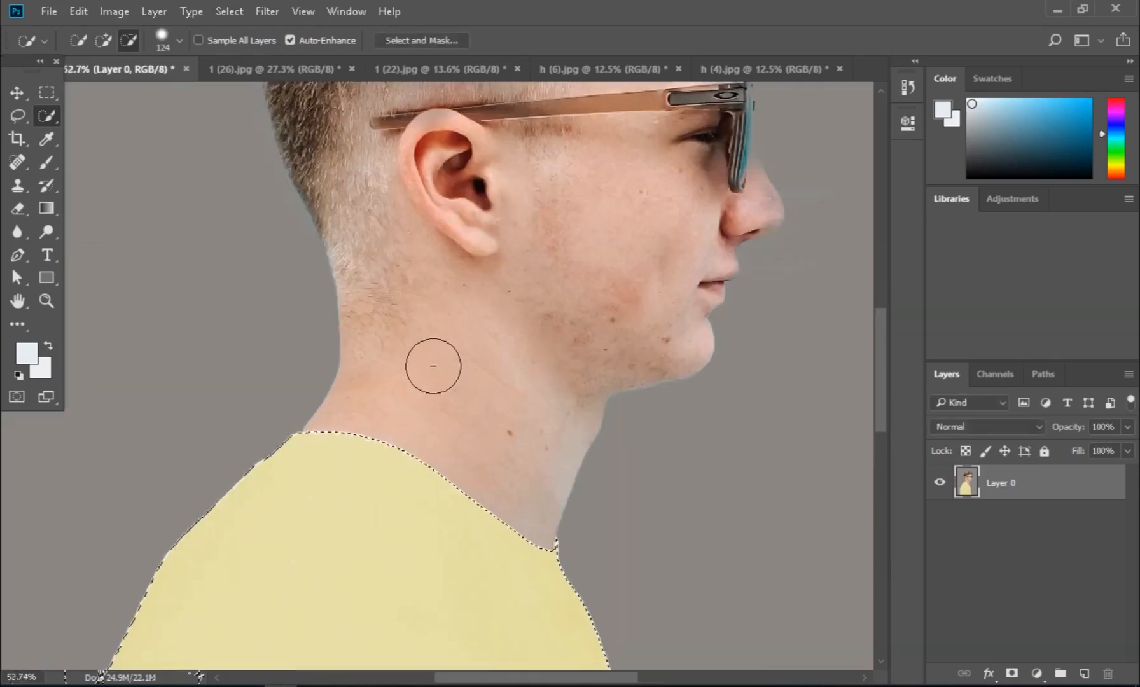
{"action": "scroll", "coordinate": [433, 367], "scroll_direction": "up", "scroll_amount": 1}
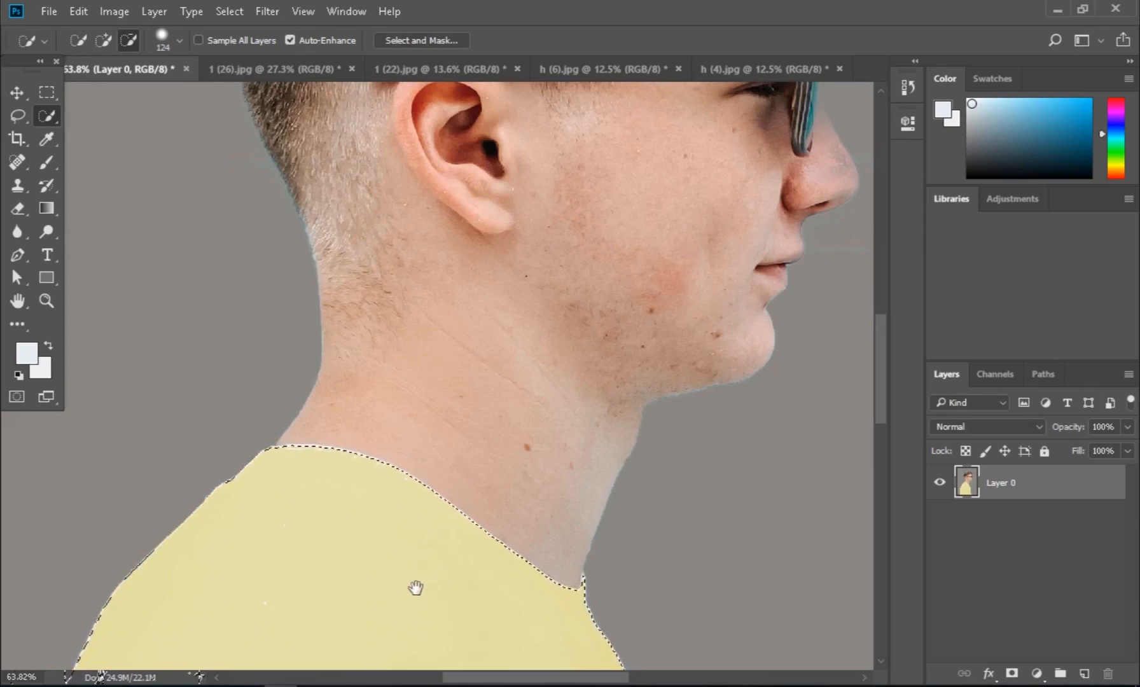
{"action": "left_click_drag", "start_coordinate": [414, 590], "coordinate": [570, 329]}
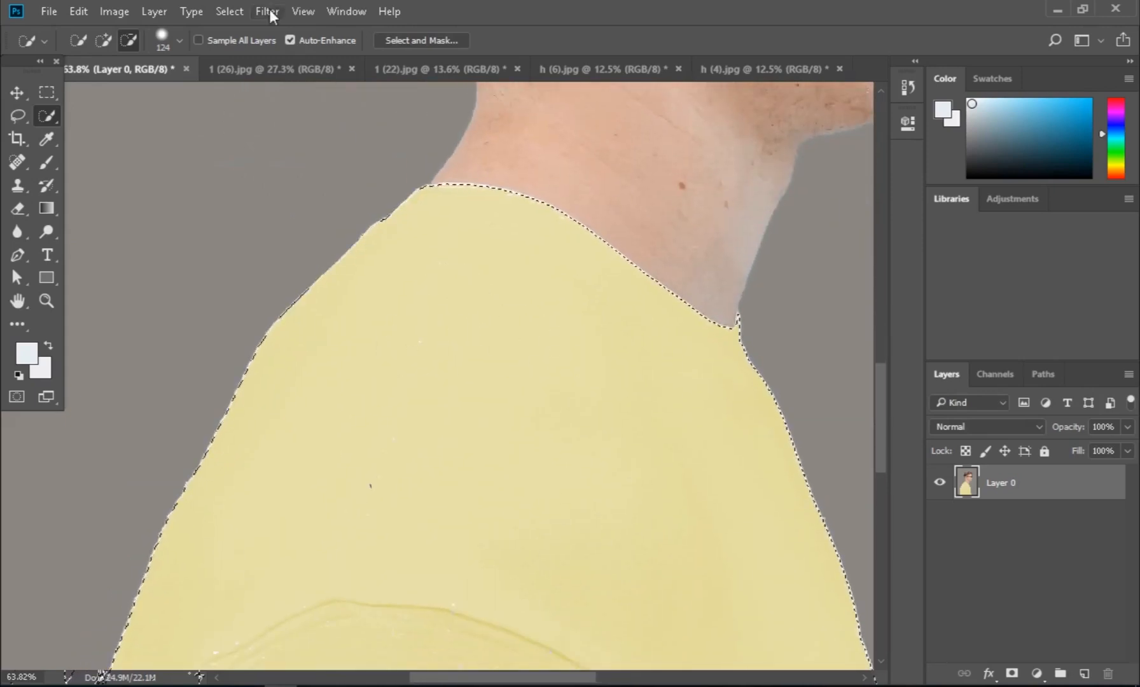
{"action": "left_click", "coordinate": [228, 11]}
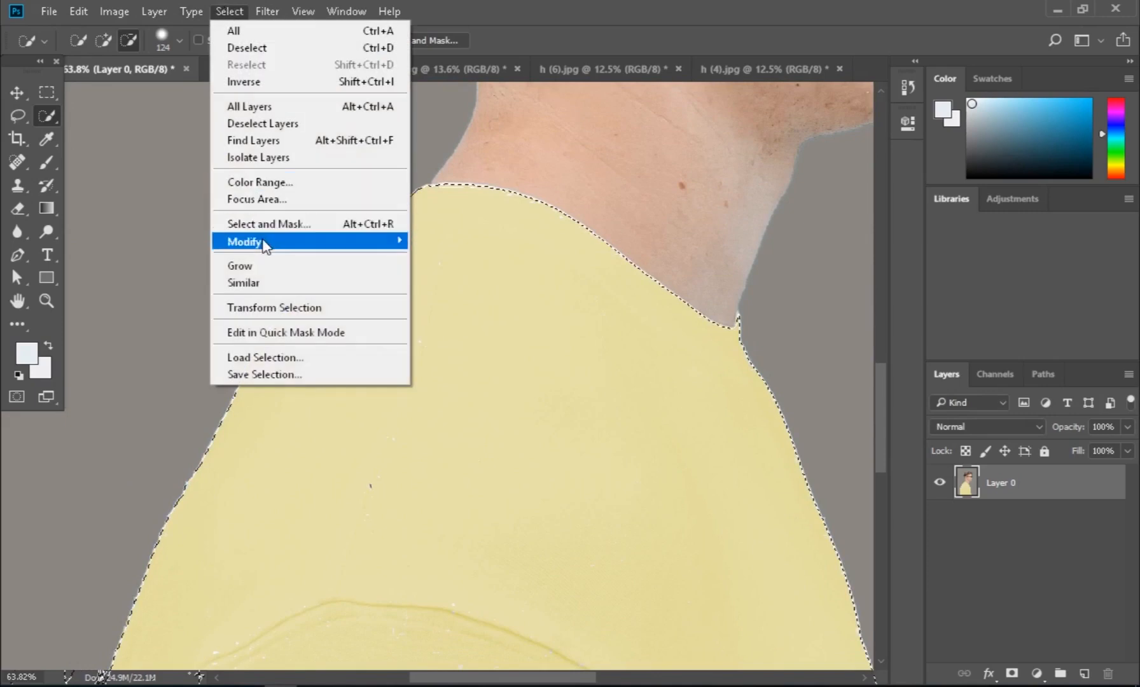
{"action": "mouse_move", "coordinate": [263, 244]}
{"action": "left_click", "coordinate": [460, 296]}
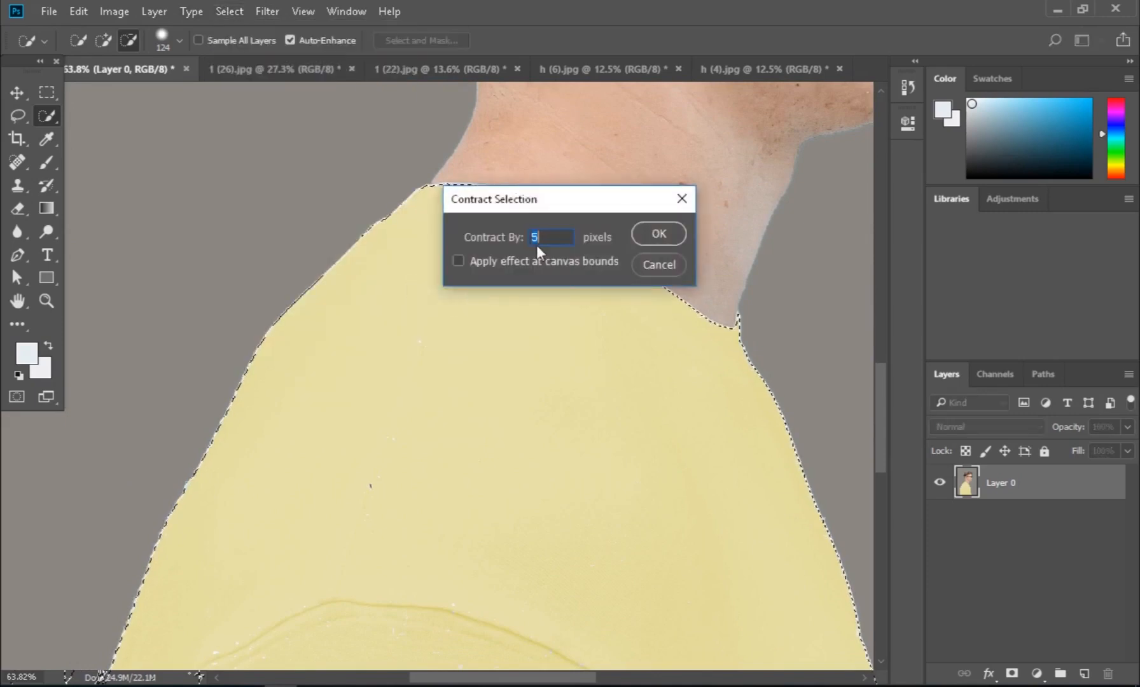
{"action": "type", "text": "10"}
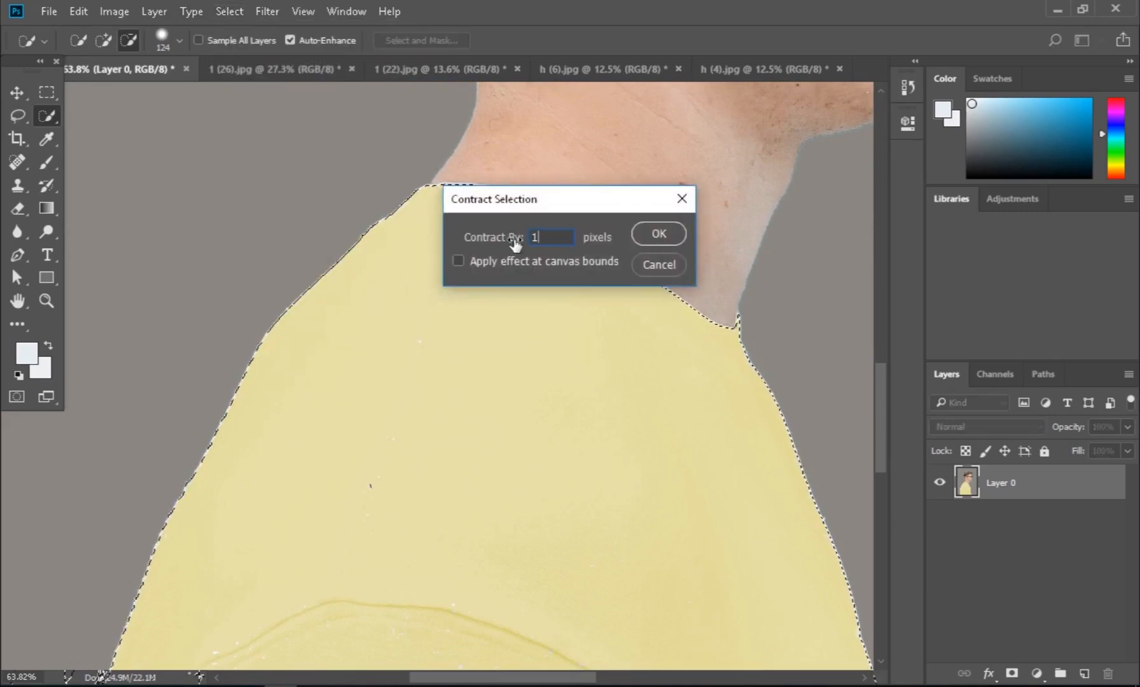
{"action": "left_click", "coordinate": [652, 236]}
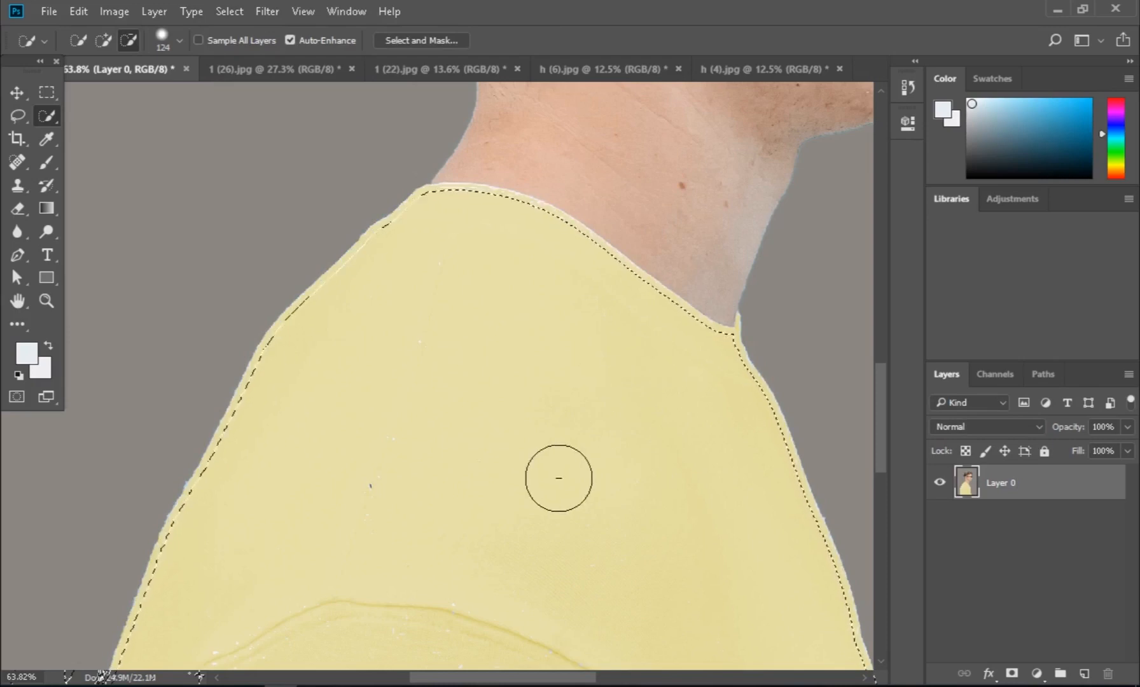
Copy the selected T-shirt area to a new layer, hide Layer 0 and shift the isolated piece up toward the canvas's right side.
{"action": "key", "text": "ctrl+j"}
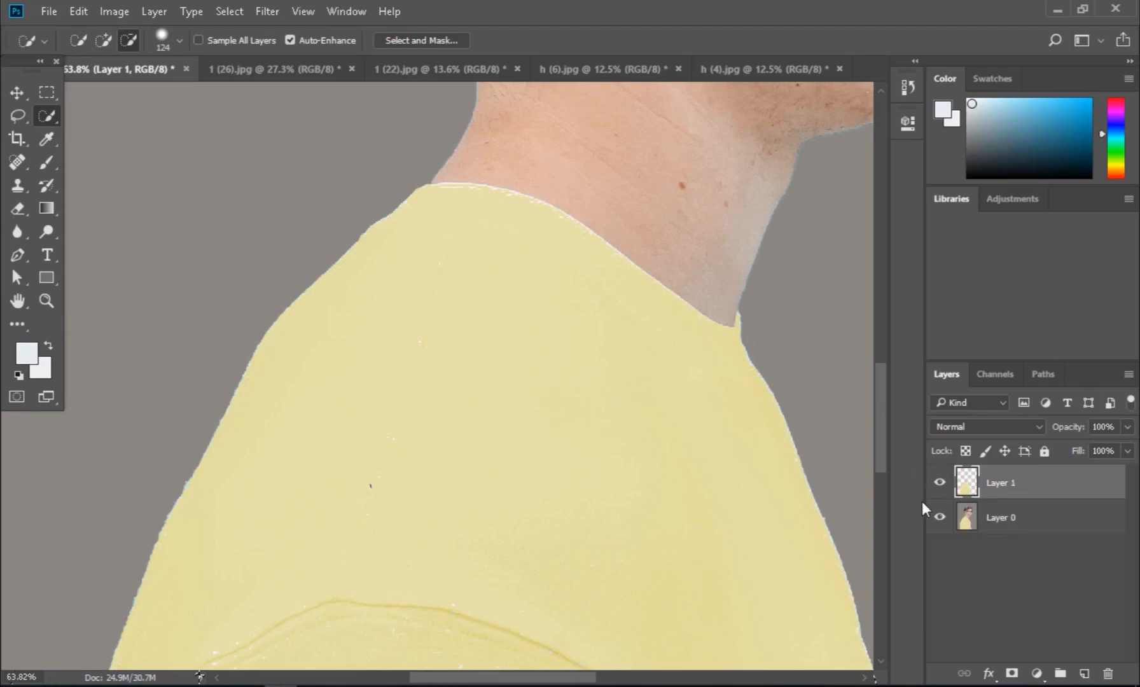
{"action": "left_click", "coordinate": [939, 517]}
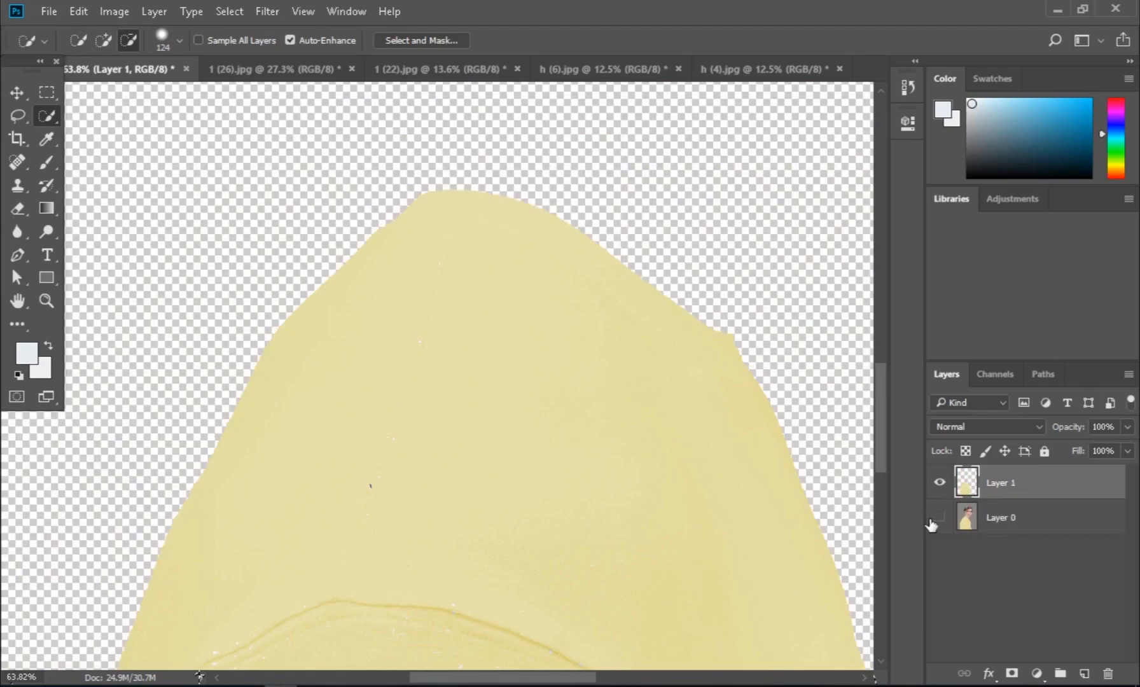
{"action": "scroll", "coordinate": [652, 454], "scroll_direction": "down", "scroll_amount": 5}
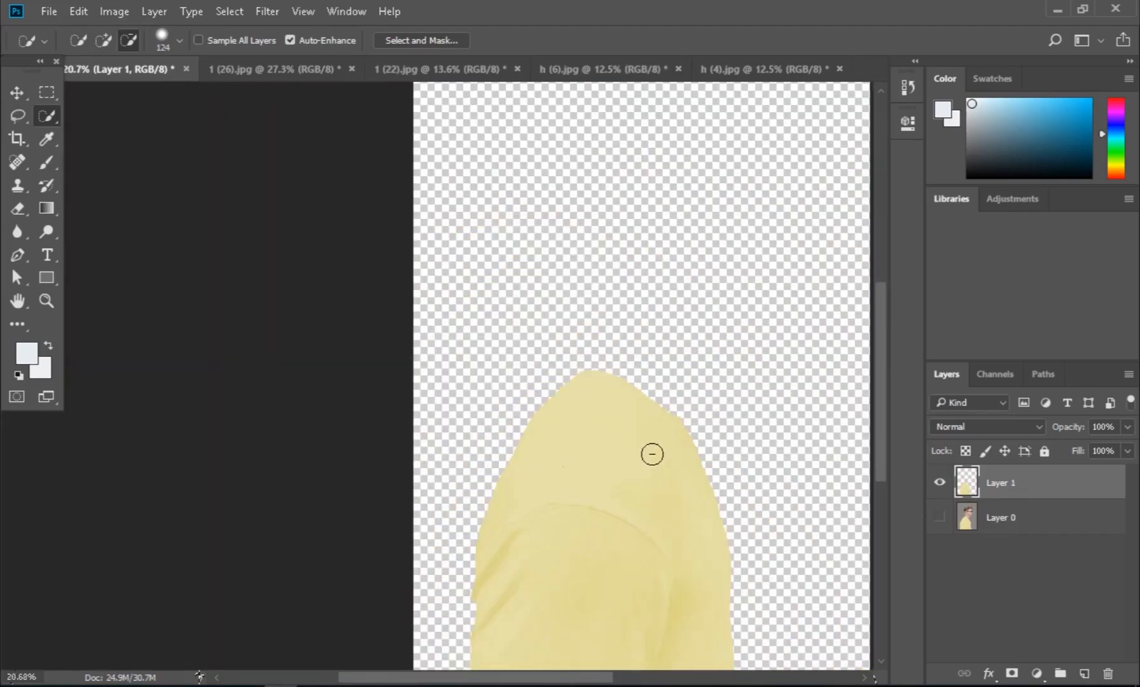
{"action": "scroll", "coordinate": [652, 453], "scroll_direction": "down", "scroll_amount": 1}
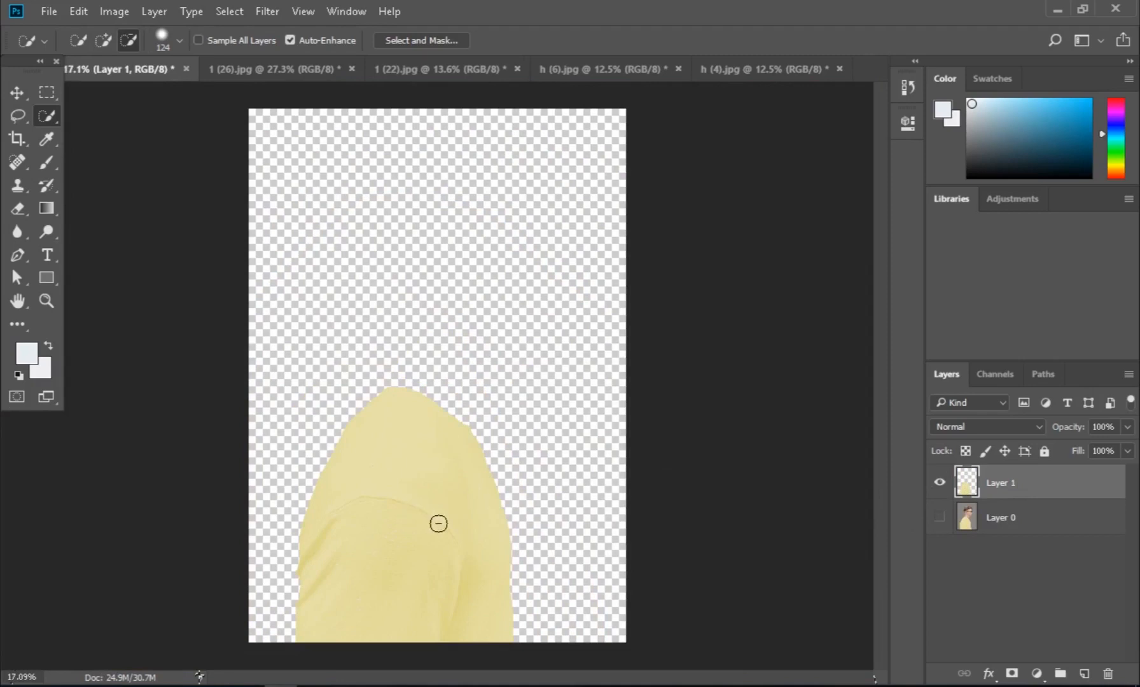
{"action": "key", "text": "v"}
{"action": "left_click_drag", "start_coordinate": [424, 513], "coordinate": [542, 464]}
Undo the move, the hiding of Layer 0 and the T-shirt layer copy.
{"action": "key", "text": "ctrl+z"}
{"action": "key", "text": "ctrl+z"}
{"action": "key", "text": "ctrl+z"}
{"action": "key", "text": "ctrl+z"}
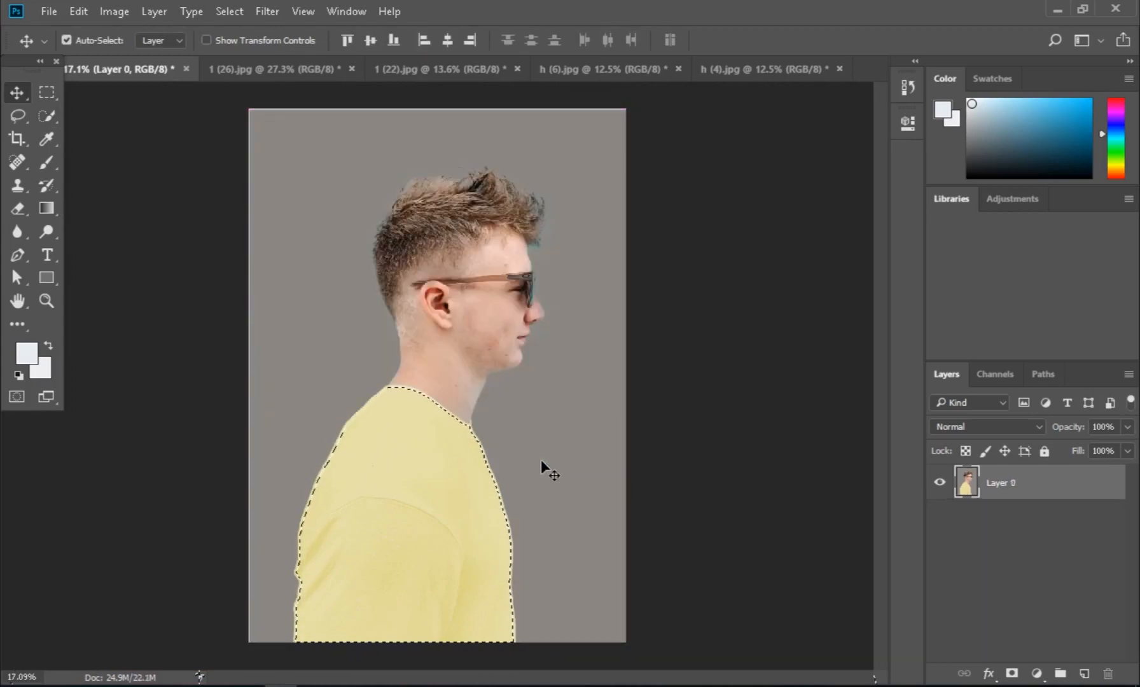
Expand the contracted T-shirt selection by 10 pixels.
{"action": "scroll", "coordinate": [425, 471], "scroll_direction": "up", "scroll_amount": 5}
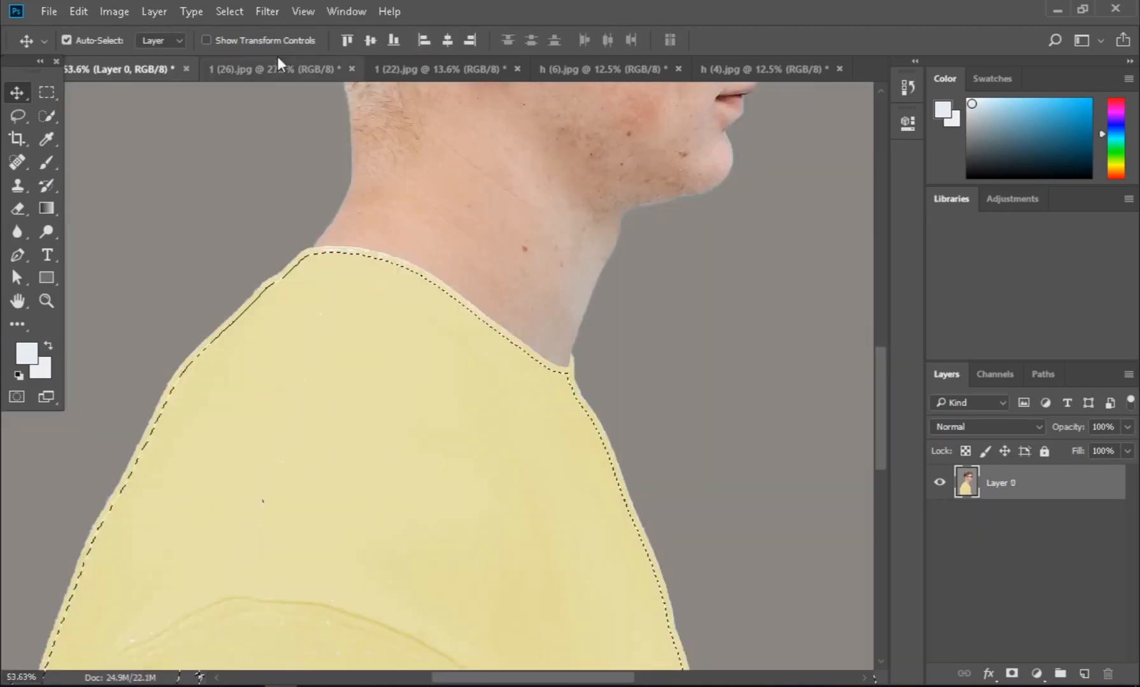
{"action": "left_click", "coordinate": [236, 9]}
{"action": "mouse_move", "coordinate": [293, 244]}
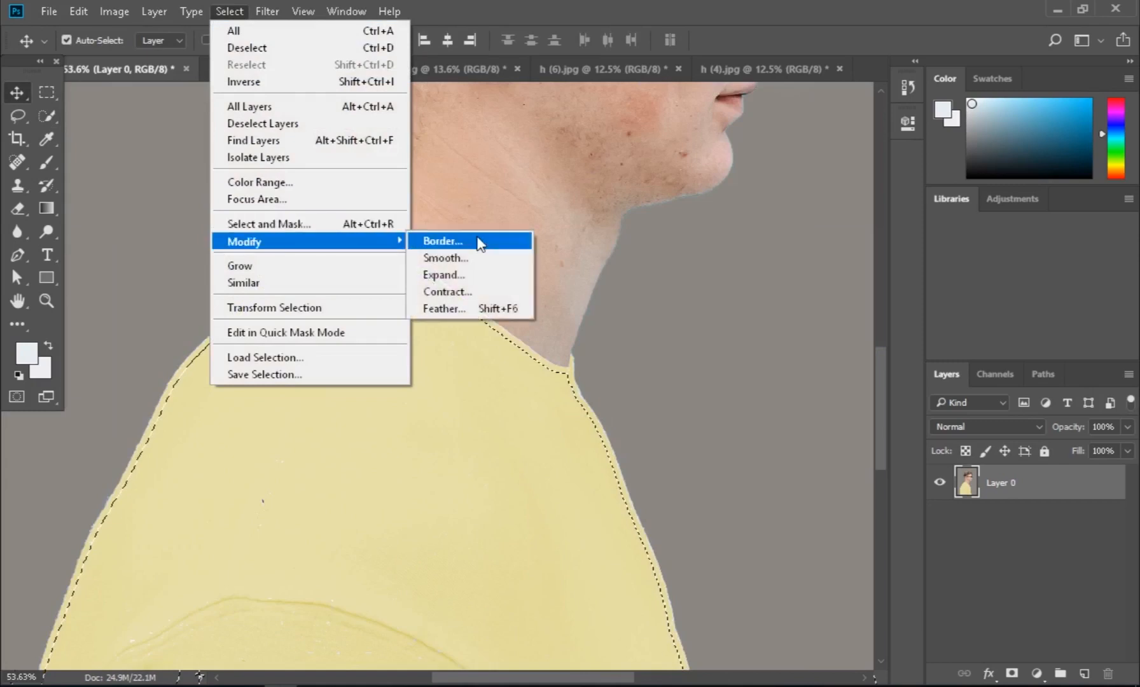
{"action": "left_click", "coordinate": [465, 273]}
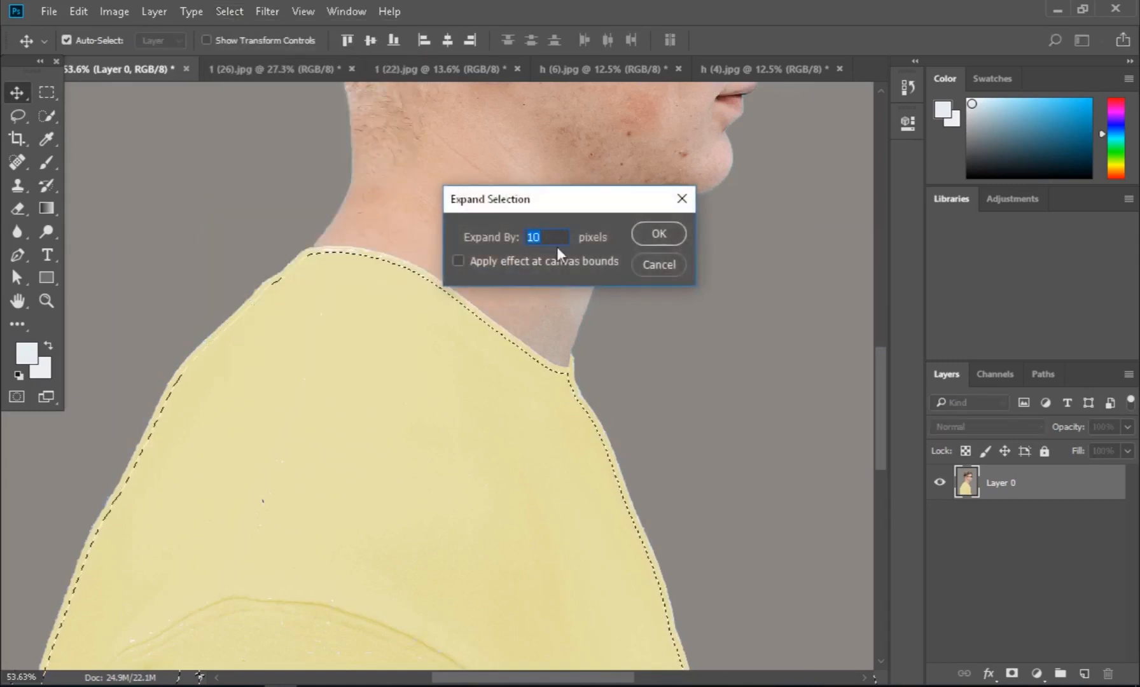
{"action": "left_click", "coordinate": [660, 234]}
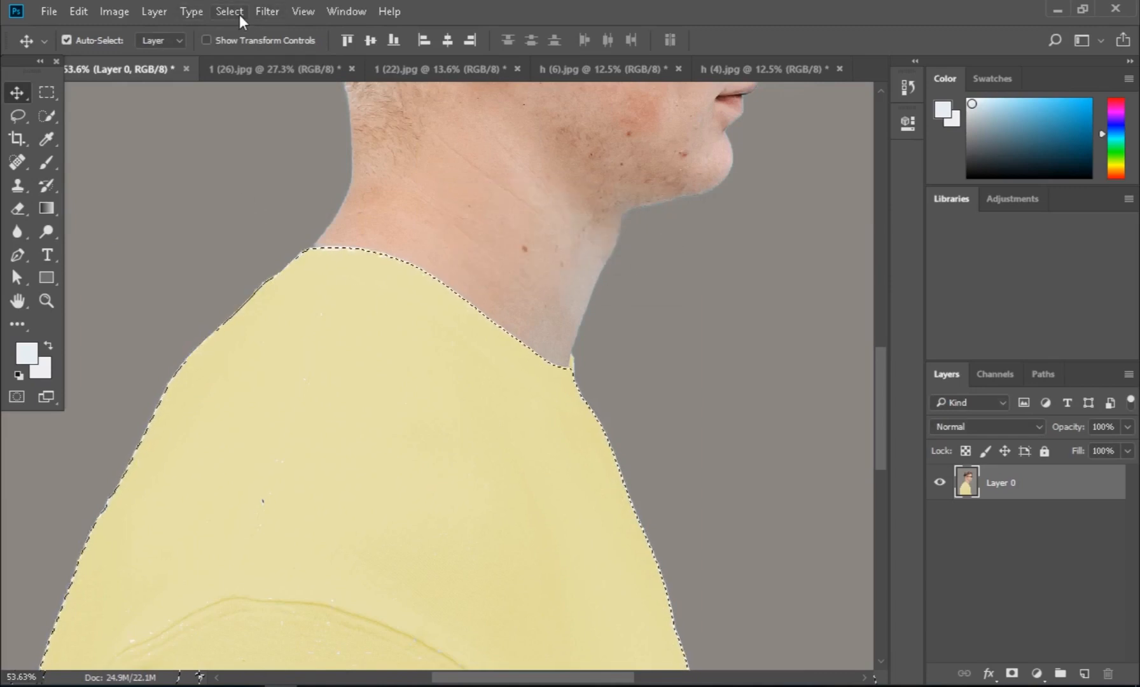
Expand the T-shirt selection by another 10 pixels and undo that second expansion.
{"action": "left_click", "coordinate": [232, 17]}
{"action": "mouse_move", "coordinate": [267, 242]}
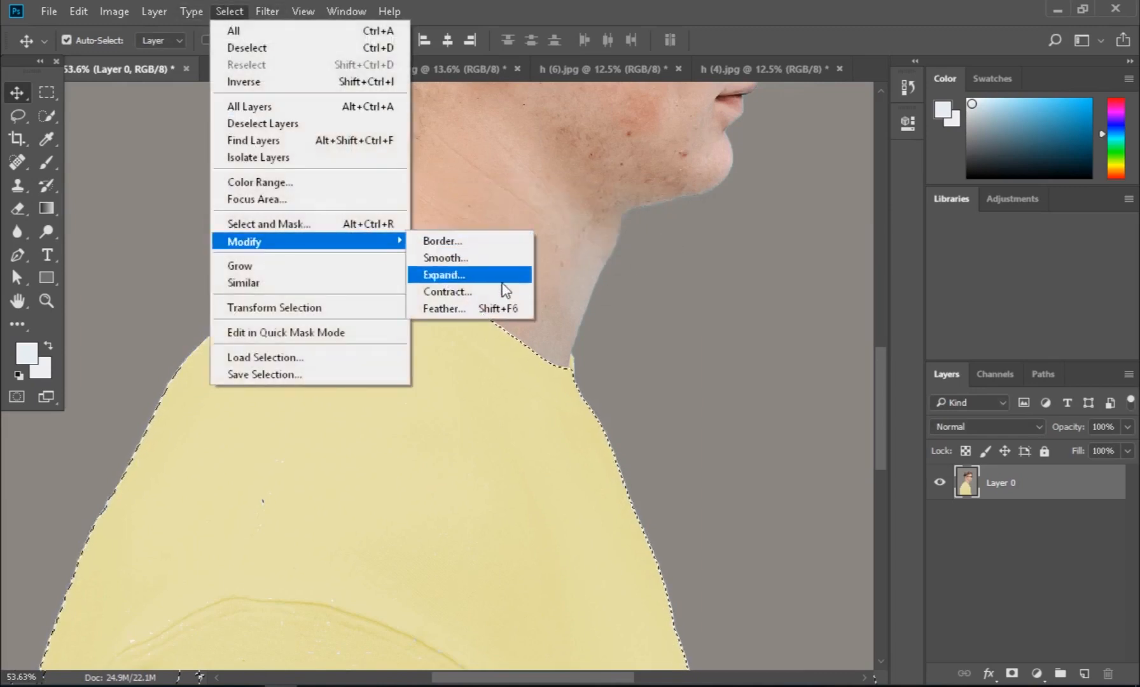
{"action": "left_click", "coordinate": [453, 274]}
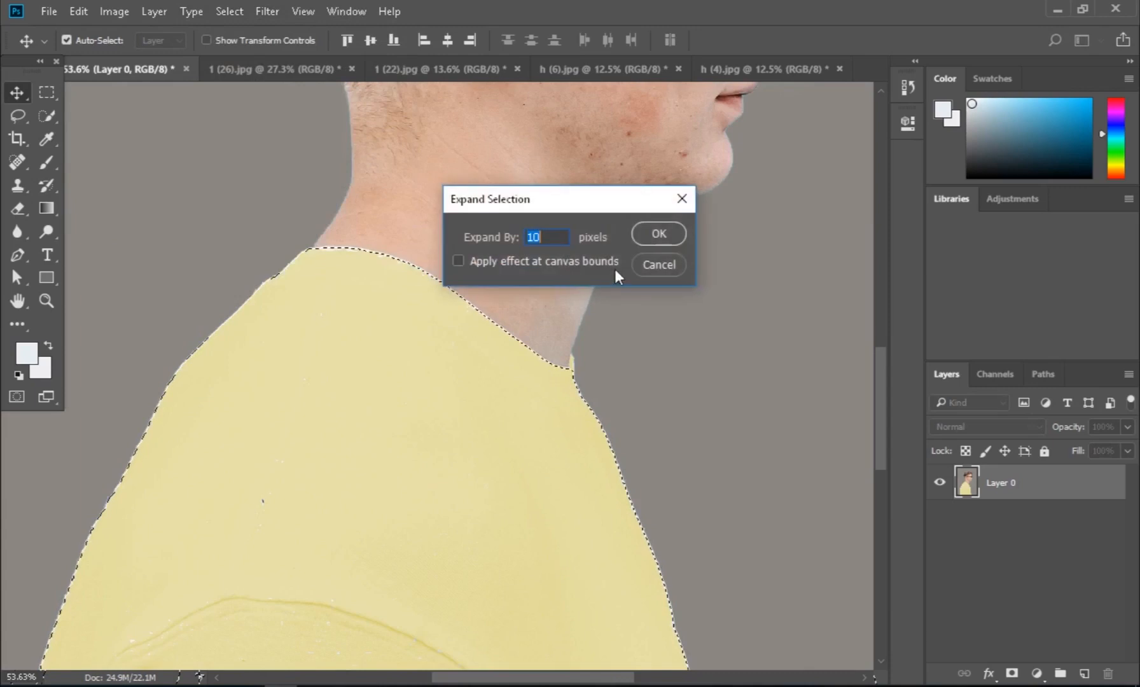
{"action": "left_click", "coordinate": [652, 234]}
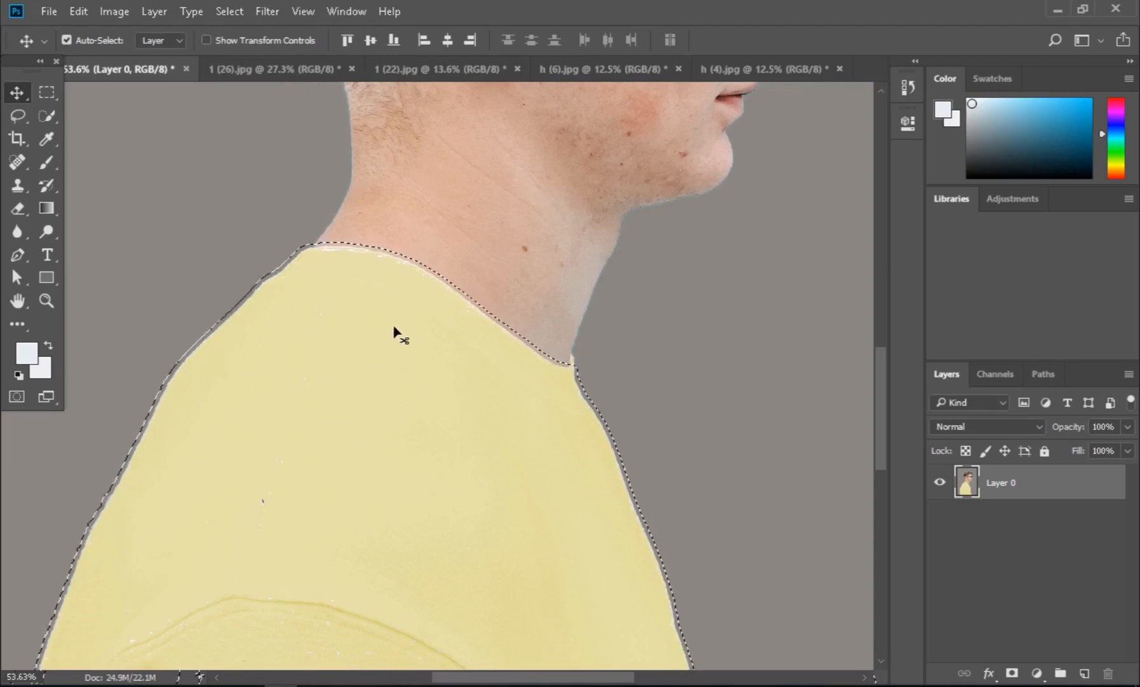
{"action": "key", "text": "ctrl+z"}
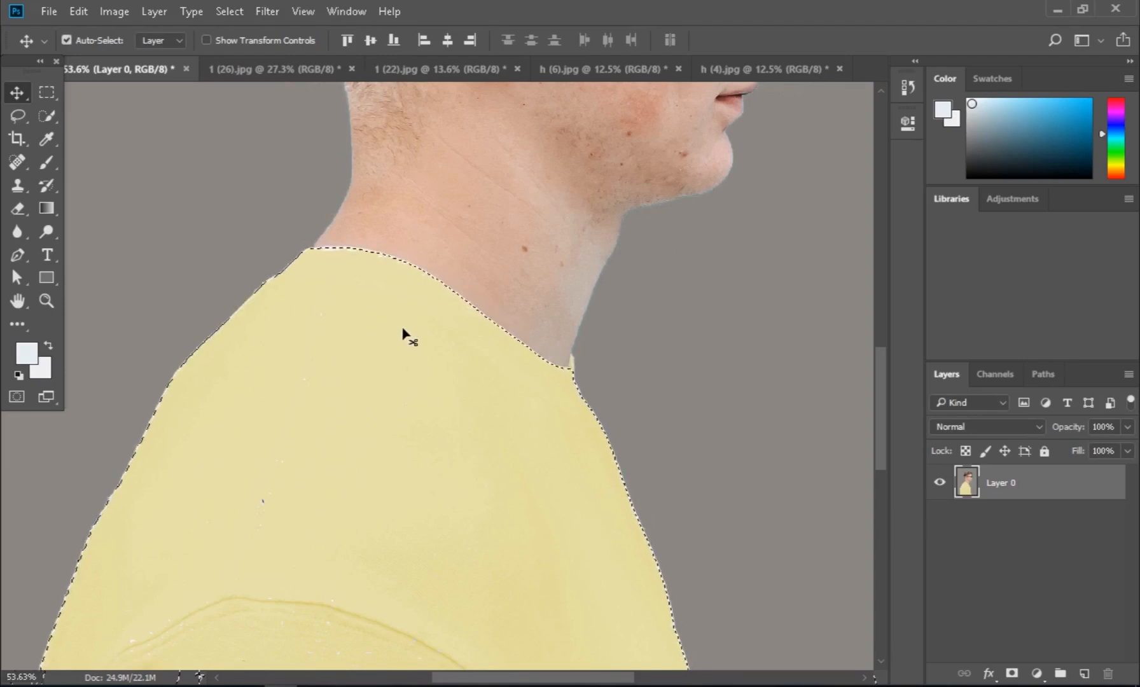
{"action": "left_click", "coordinate": [229, 11]}
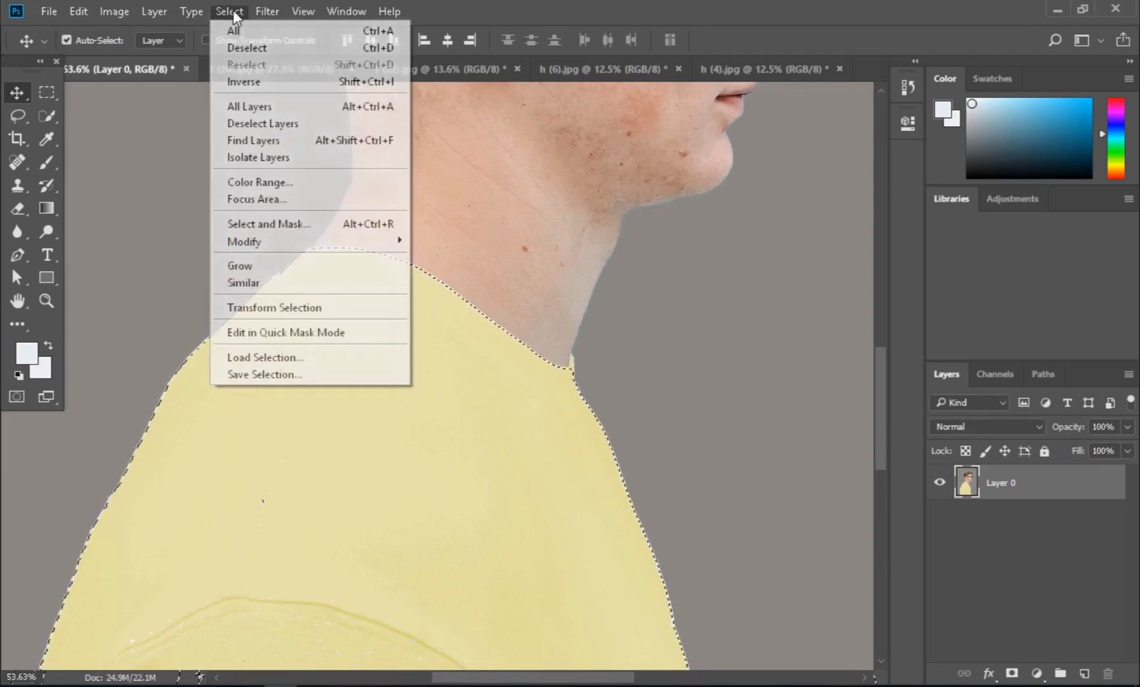
{"action": "mouse_move", "coordinate": [308, 244]}
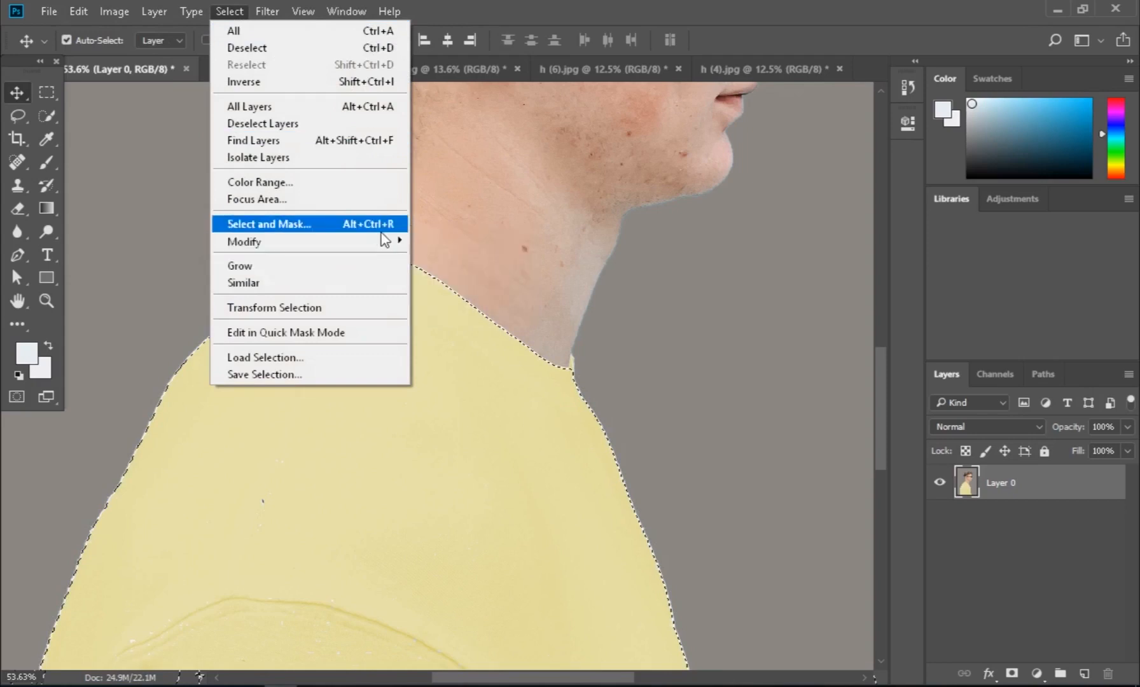
{"action": "mouse_move", "coordinate": [386, 247]}
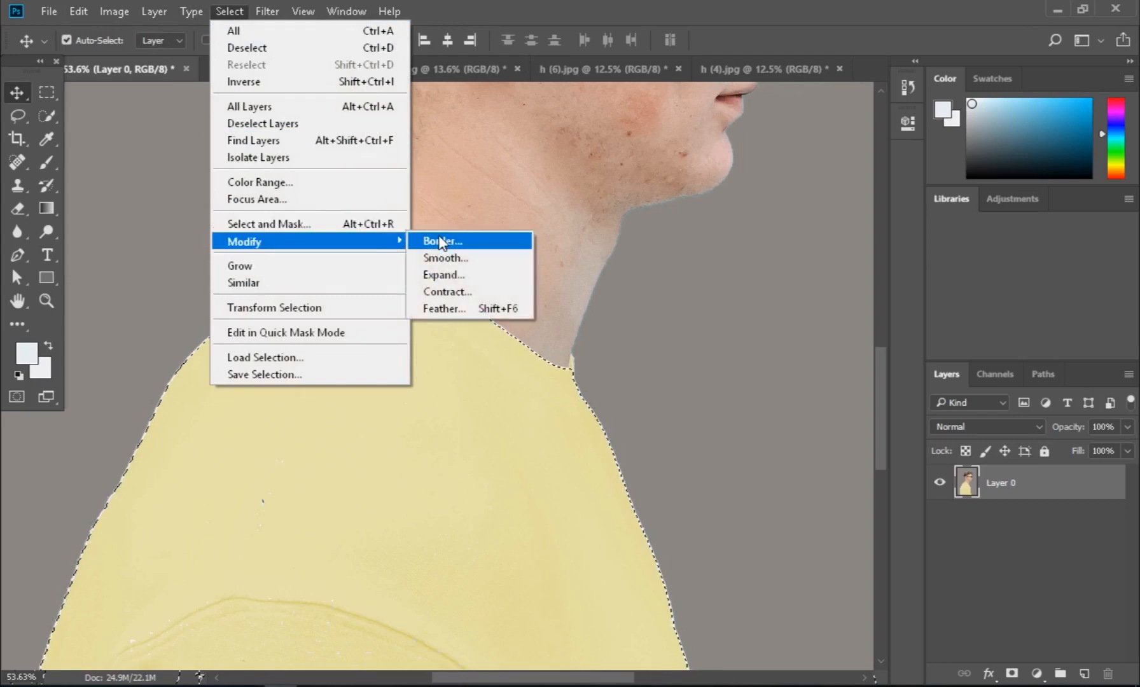
{"action": "left_click", "coordinate": [691, 352]}
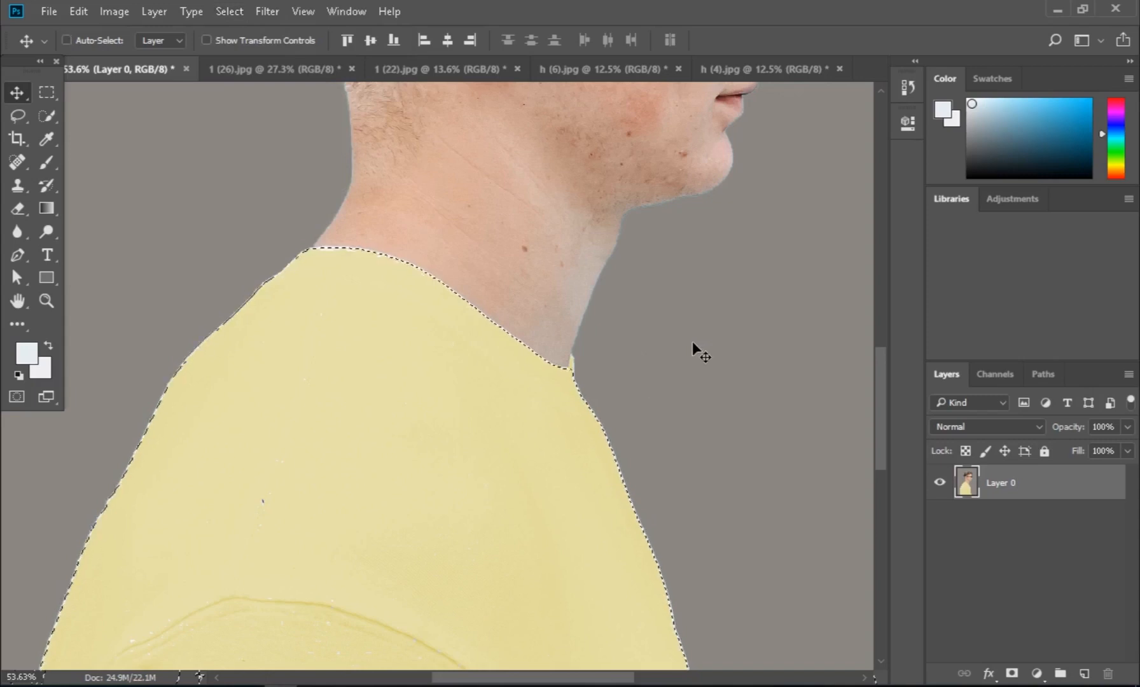
Clear the T-shirt selection and draw a rectangular marquee around the man, reaching down to the image's lower edge.
{"action": "key", "text": "ctrl+d"}
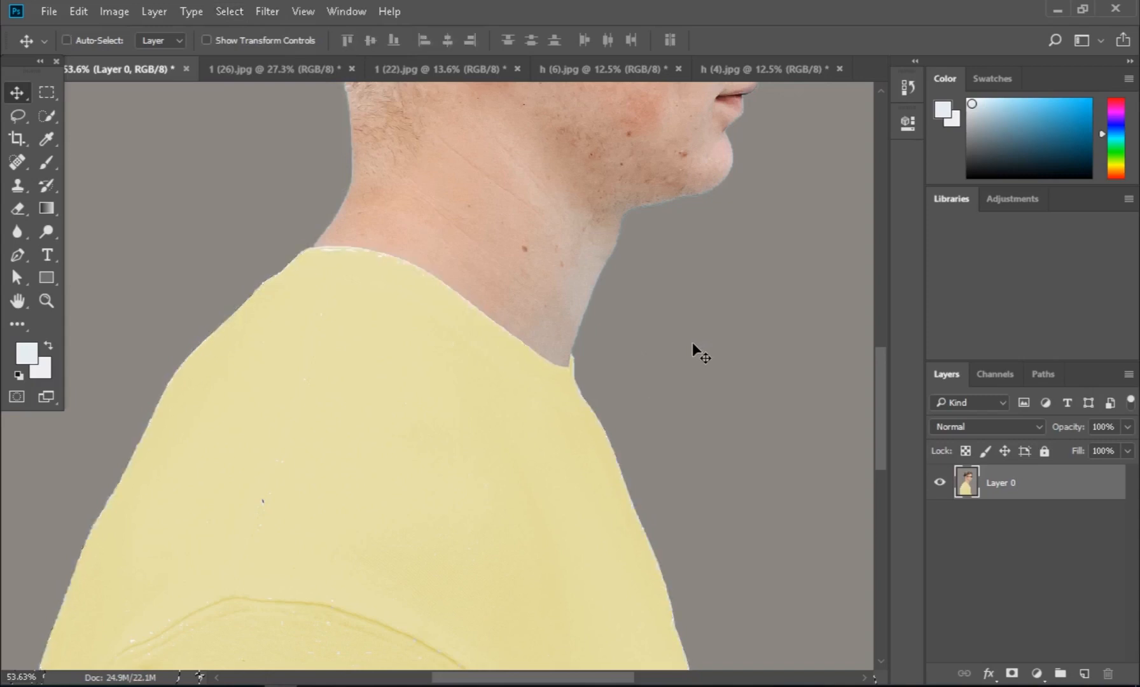
{"action": "scroll", "coordinate": [630, 370], "scroll_direction": "down", "scroll_amount": 3}
{"action": "scroll", "coordinate": [629, 372], "scroll_direction": "down", "scroll_amount": 2}
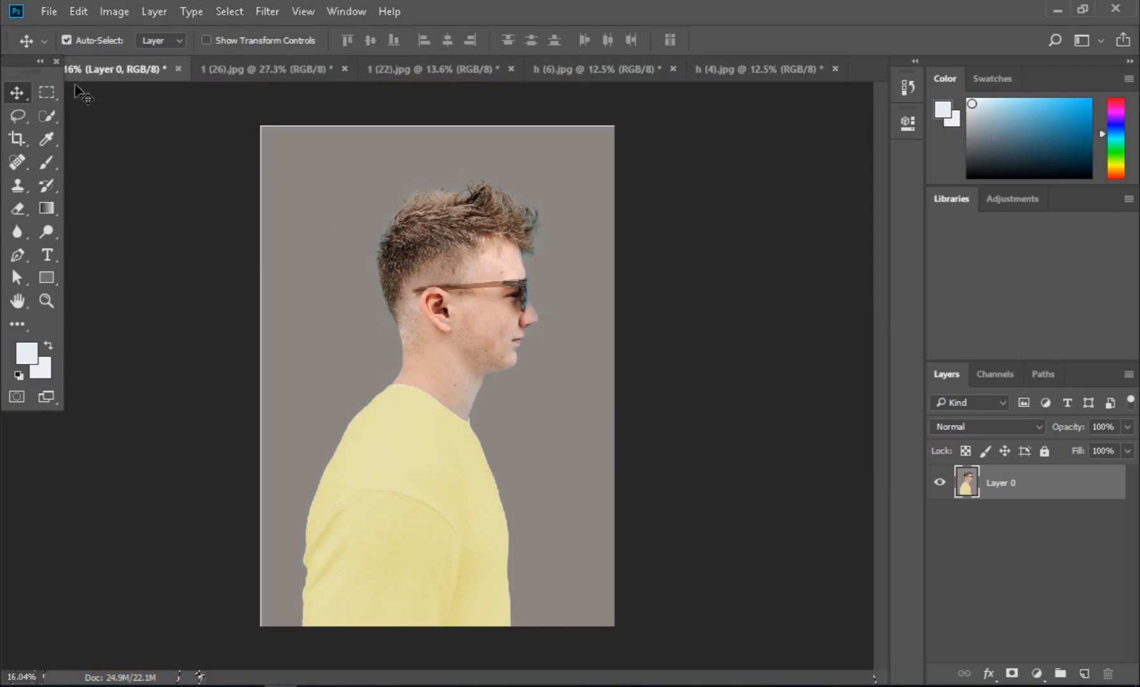
{"action": "left_click", "coordinate": [51, 93]}
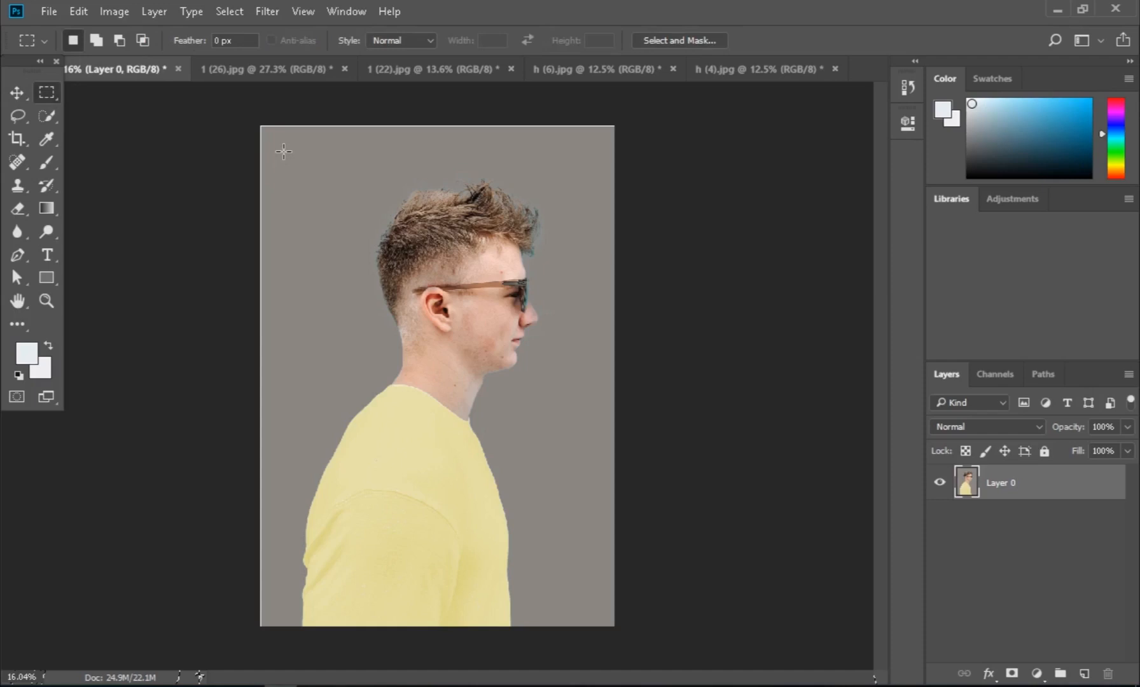
{"action": "left_click_drag", "start_coordinate": [281, 153], "coordinate": [581, 636]}
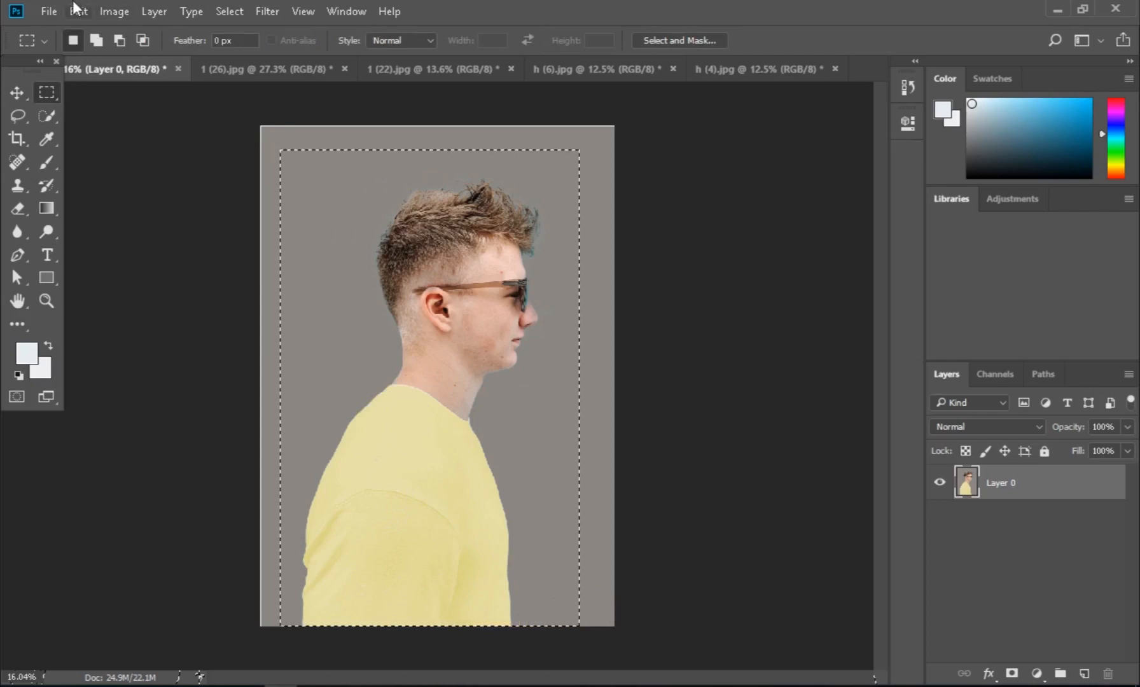
Convert the rectangular marquee around the man into a border selection 8 pixels wide and check its edge up close.
{"action": "left_click", "coordinate": [227, 11]}
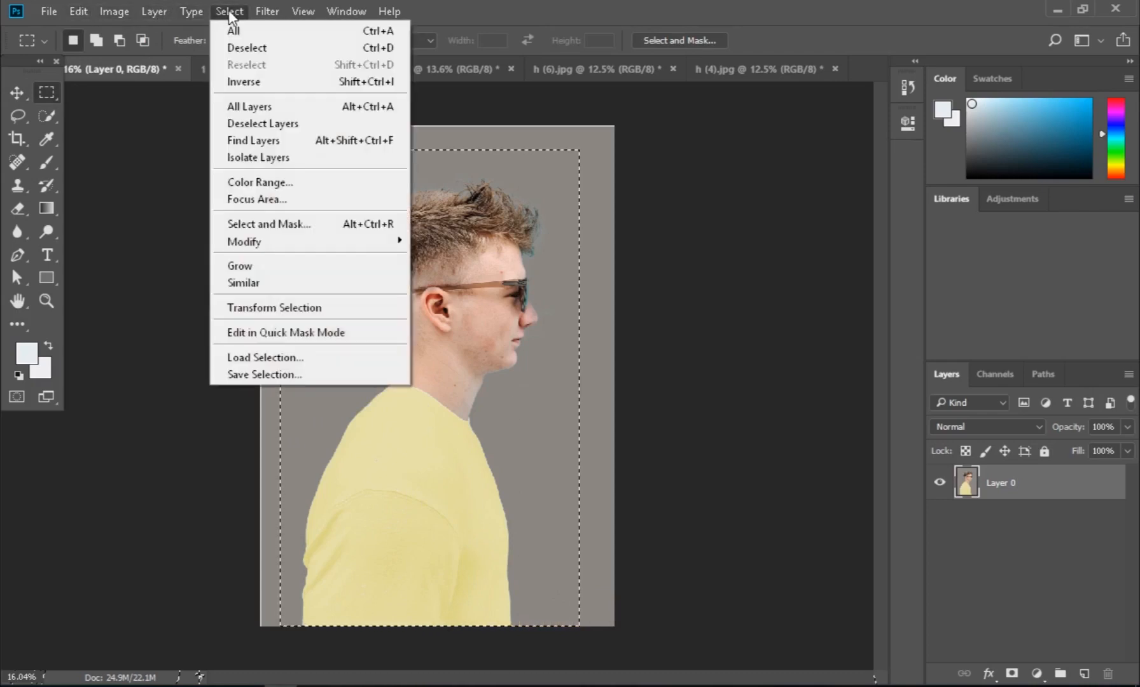
{"action": "mouse_move", "coordinate": [369, 245]}
{"action": "left_click", "coordinate": [456, 242]}
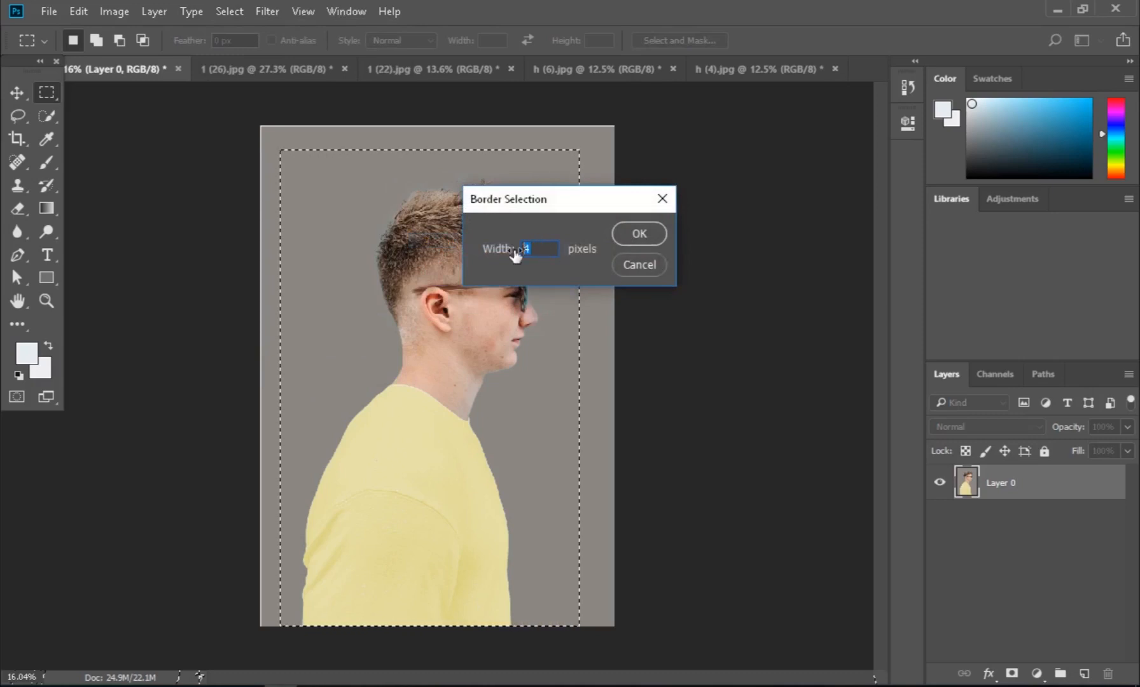
{"action": "type", "text": "8"}
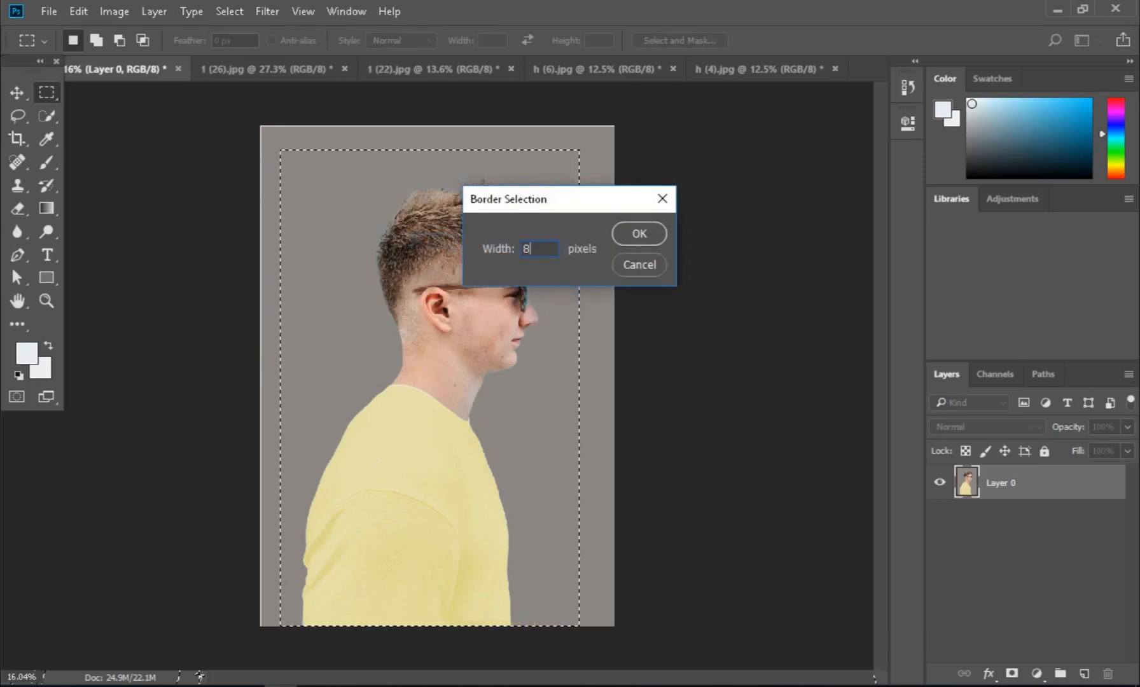
{"action": "left_click", "coordinate": [634, 233]}
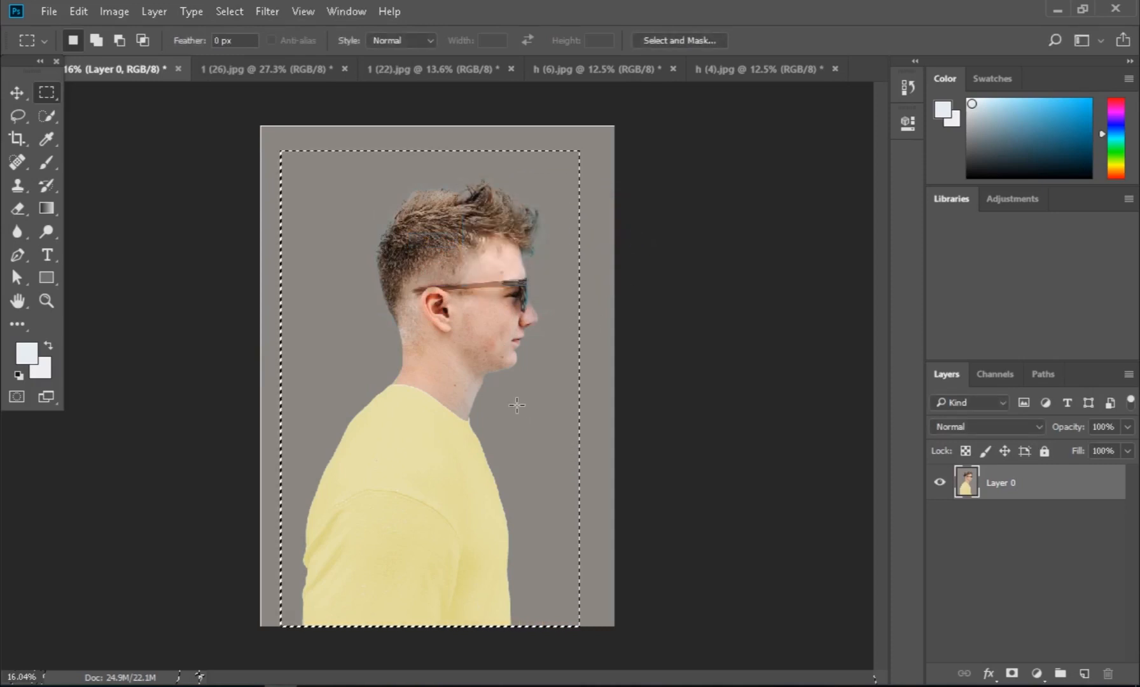
{"action": "scroll", "coordinate": [517, 404], "scroll_direction": "up", "scroll_amount": 3}
{"action": "scroll", "coordinate": [654, 358], "scroll_direction": "up", "scroll_amount": 5}
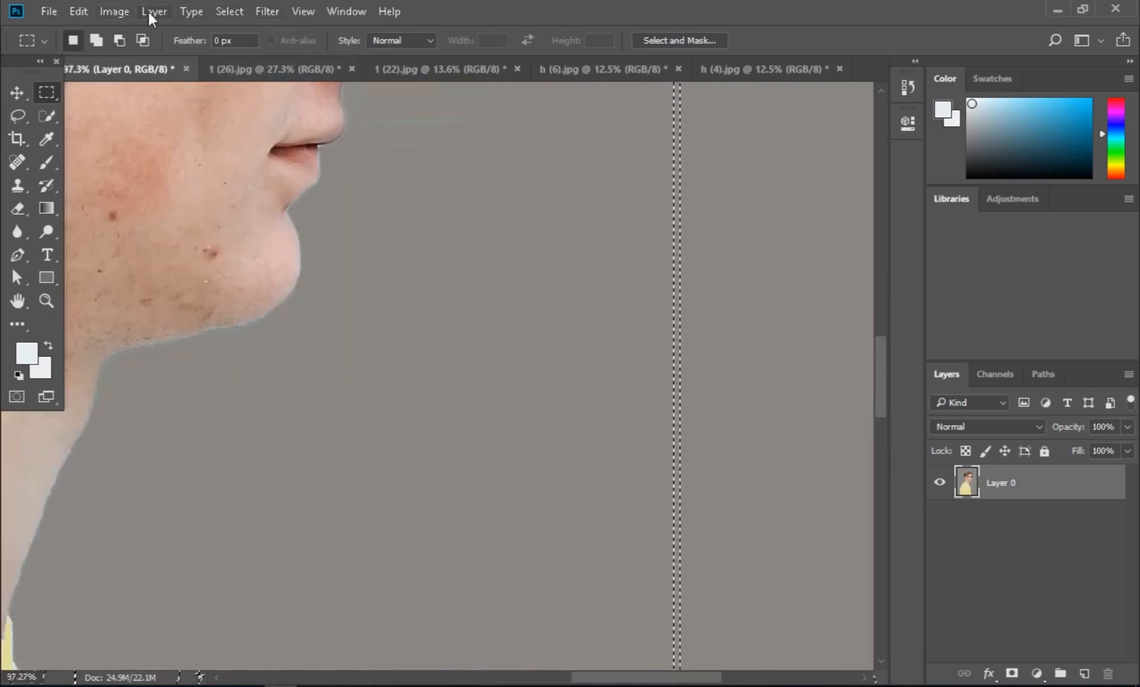
Apply Border to the selection again with a width of 10 pixels.
{"action": "left_click", "coordinate": [227, 11]}
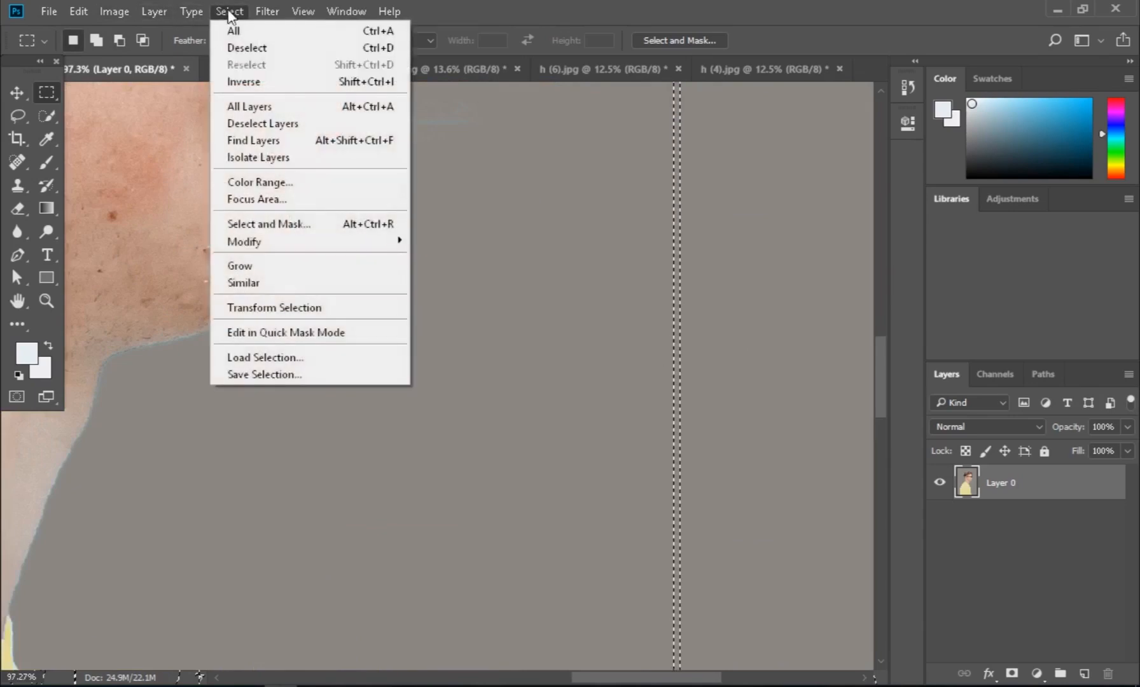
{"action": "left_click", "coordinate": [440, 241]}
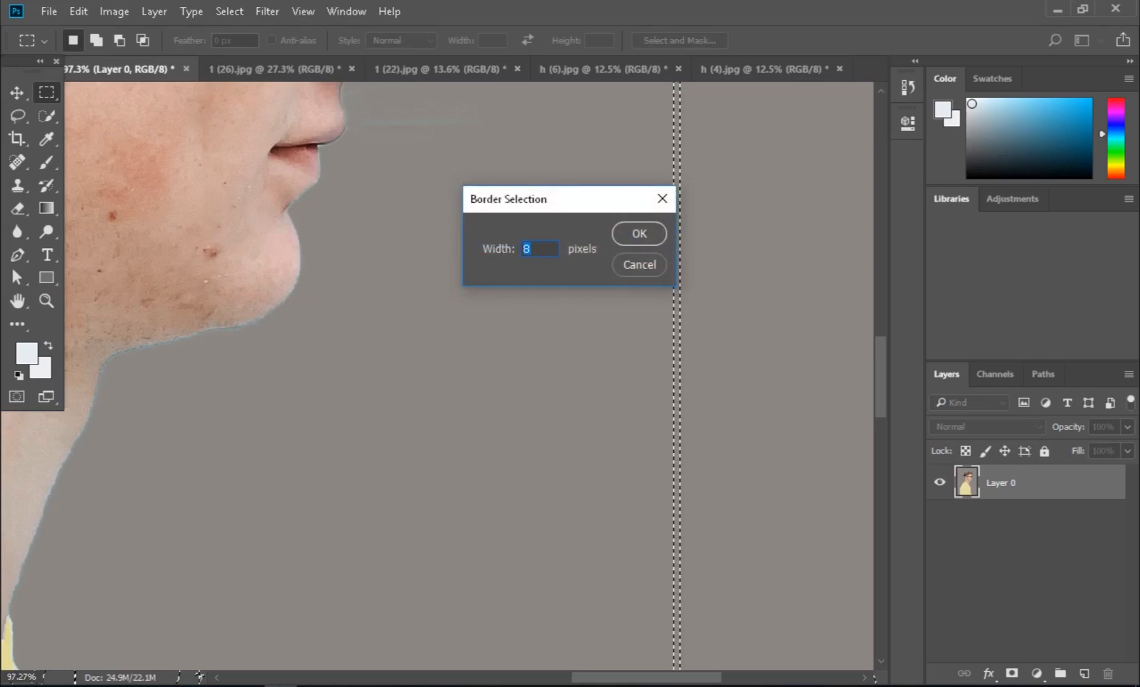
{"action": "type", "text": "10"}
{"action": "left_click", "coordinate": [636, 236]}
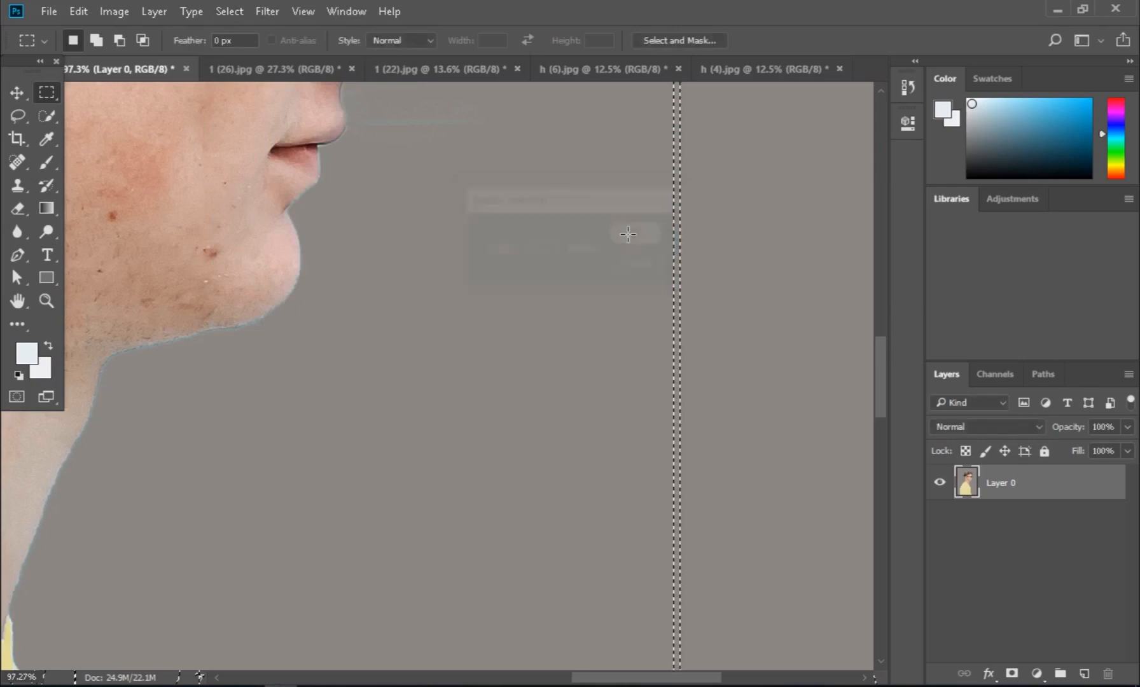
{"action": "scroll", "coordinate": [623, 313], "scroll_direction": "down", "scroll_amount": 3}
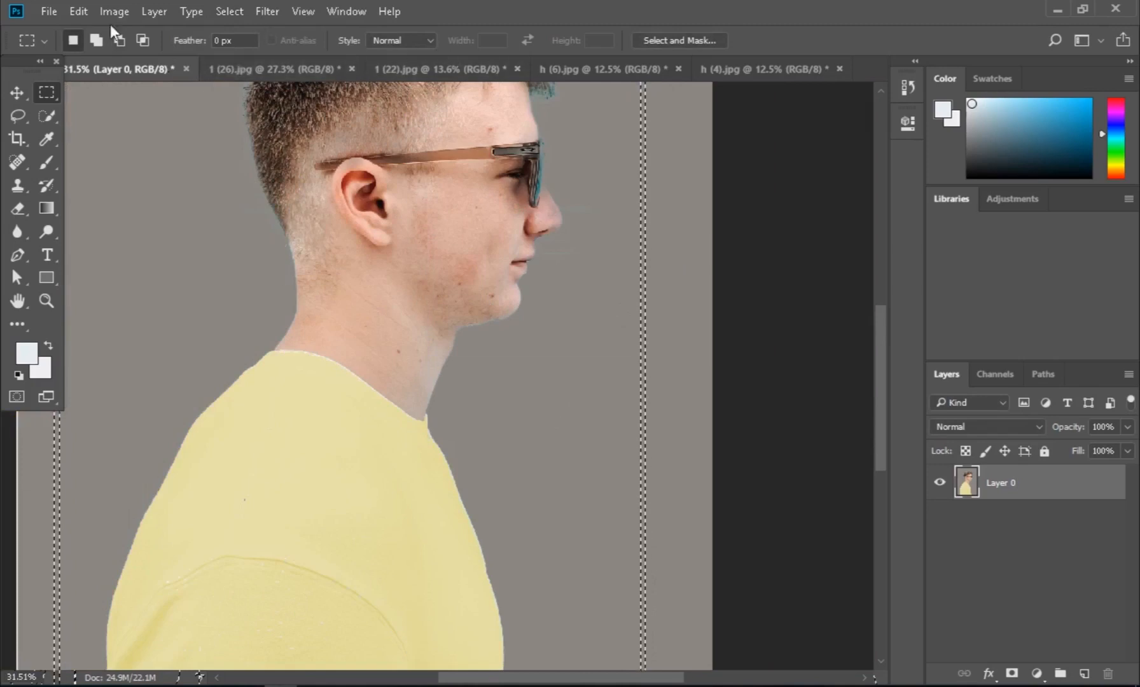
Fill the border selection with light yellow #e7e1a8 sampled from the T-shirt, and clear the selection.
{"action": "left_click", "coordinate": [78, 12]}
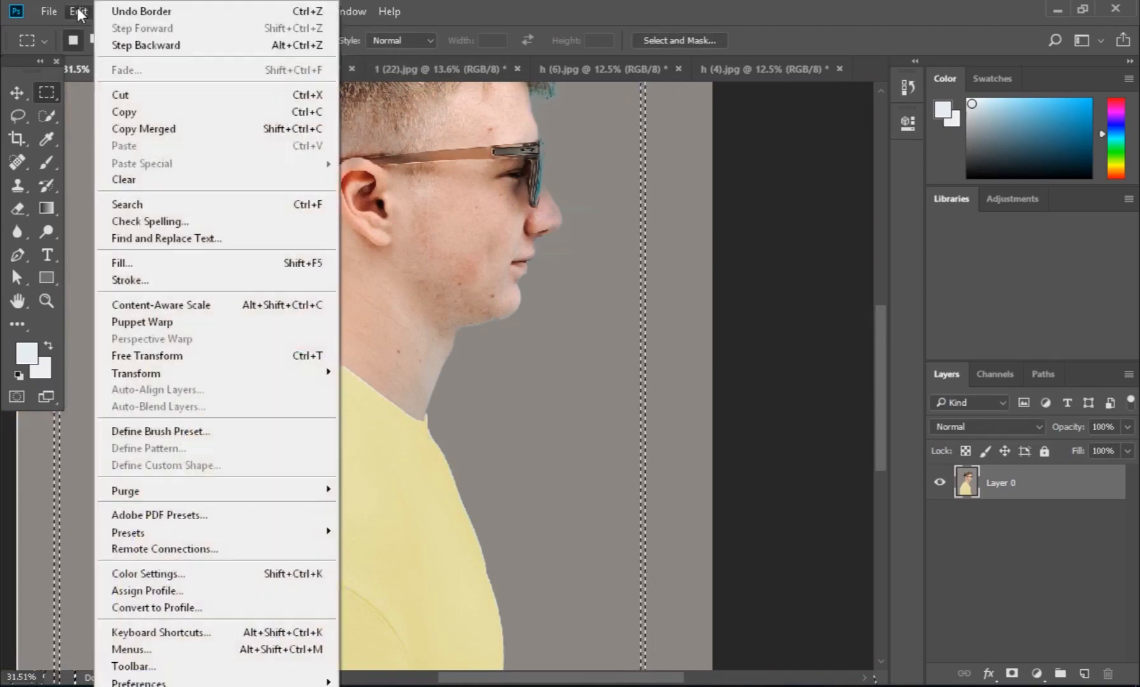
{"action": "left_click", "coordinate": [151, 262]}
{"action": "left_click", "coordinate": [572, 185]}
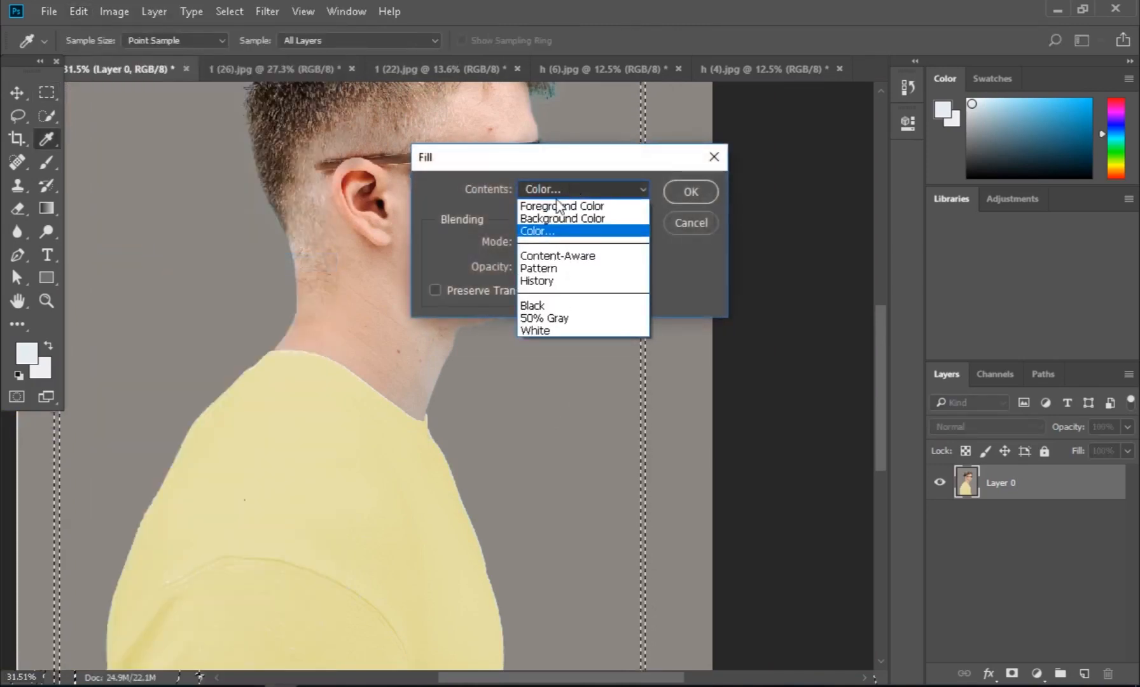
{"action": "left_click", "coordinate": [551, 230]}
{"action": "left_click", "coordinate": [264, 523]}
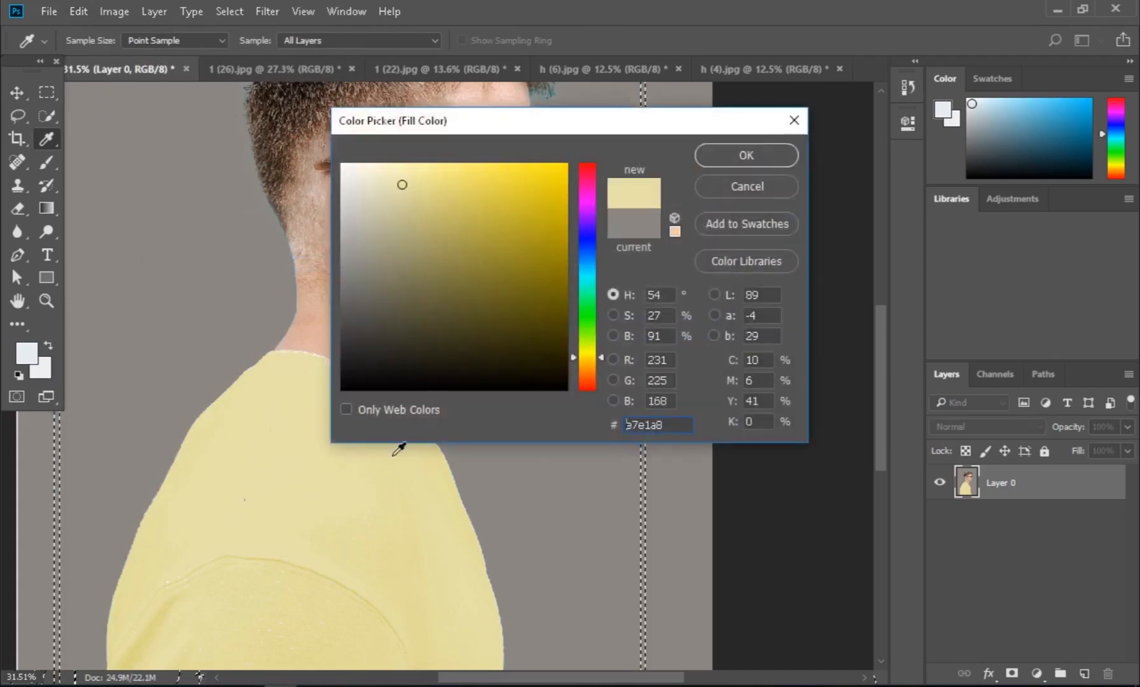
{"action": "left_click", "coordinate": [748, 154]}
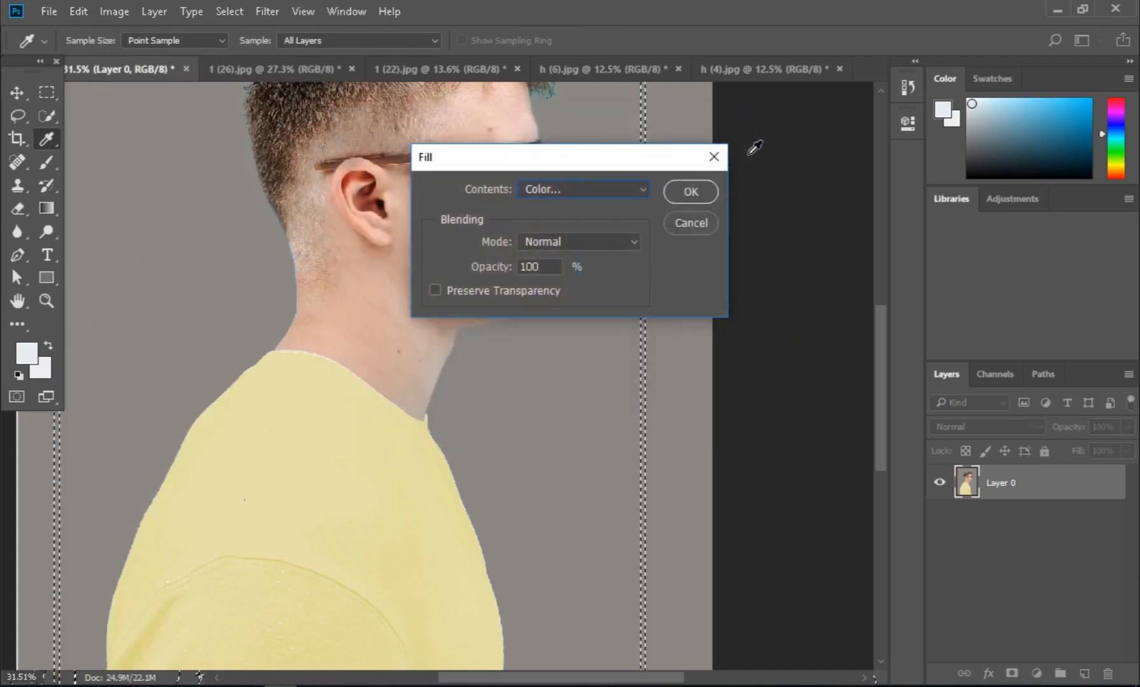
{"action": "left_click", "coordinate": [692, 191]}
{"action": "key", "text": "ctrl+d"}
{"action": "scroll", "coordinate": [563, 245], "scroll_direction": "down", "scroll_amount": 4}
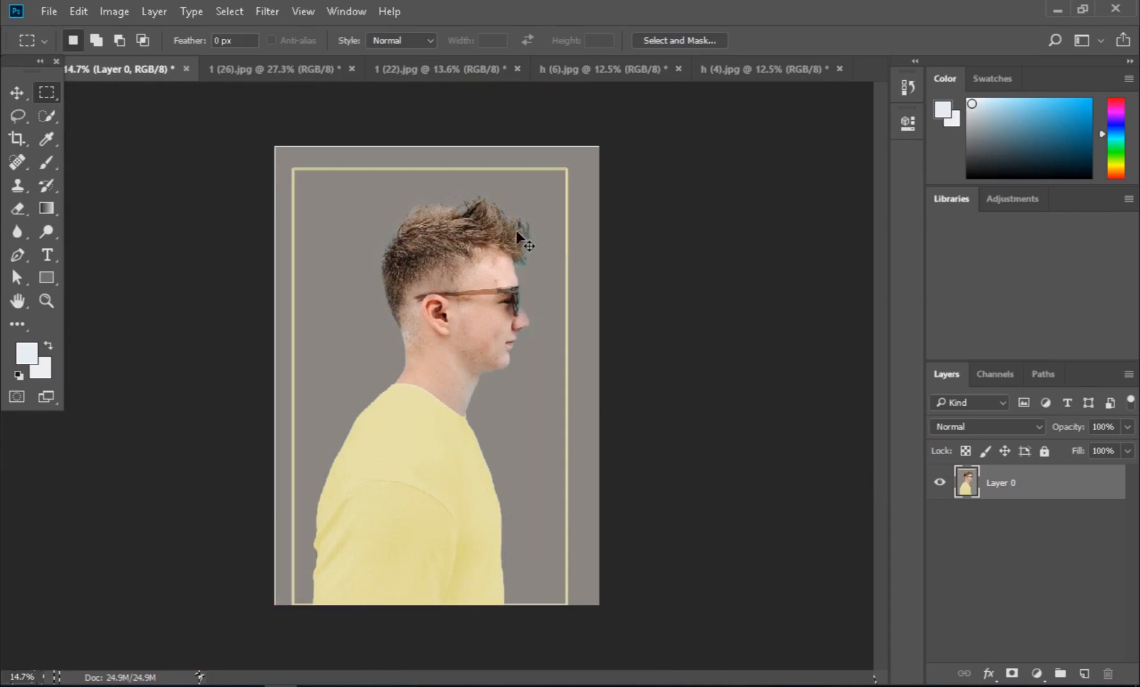
Undo the yellow frame and draw a new rectangular marquee around the man's head and upper body, ending above the image's lower edge.
{"action": "key", "text": "ctrl+alt+z"}
{"action": "key", "text": "ctrl+alt+z"}
Smooth the rectangular selection with a sample radius of 10 pixels and inspect its rounded corner up close.
{"action": "left_click", "coordinate": [223, 12]}
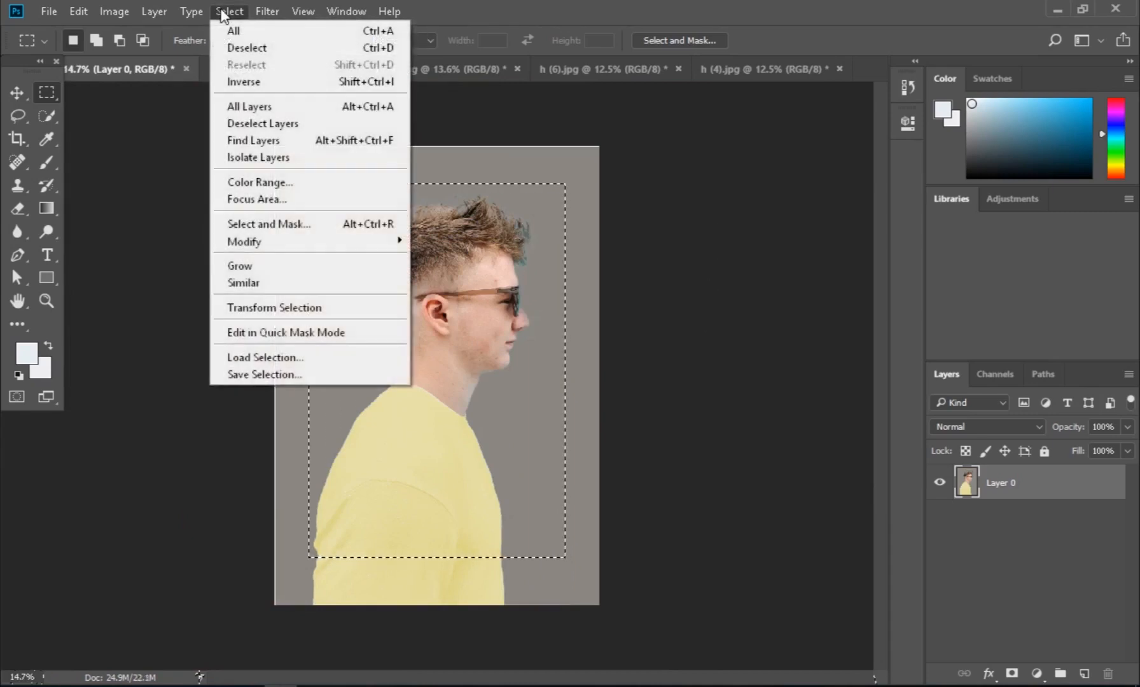
{"action": "mouse_move", "coordinate": [277, 243]}
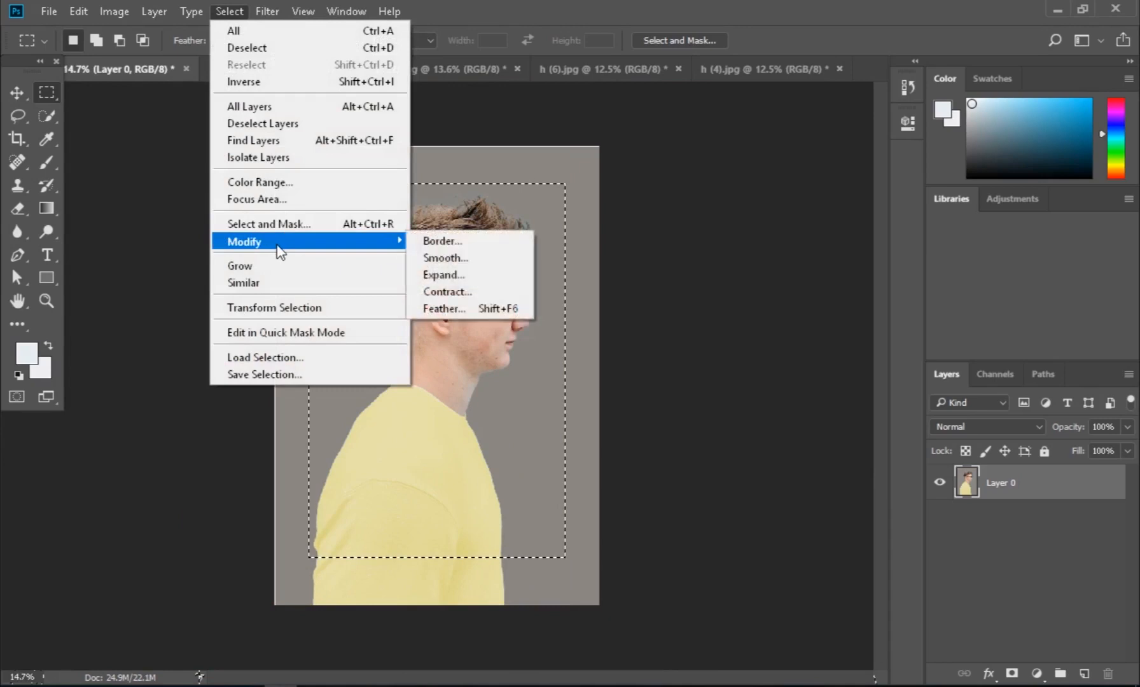
{"action": "left_click", "coordinate": [447, 258]}
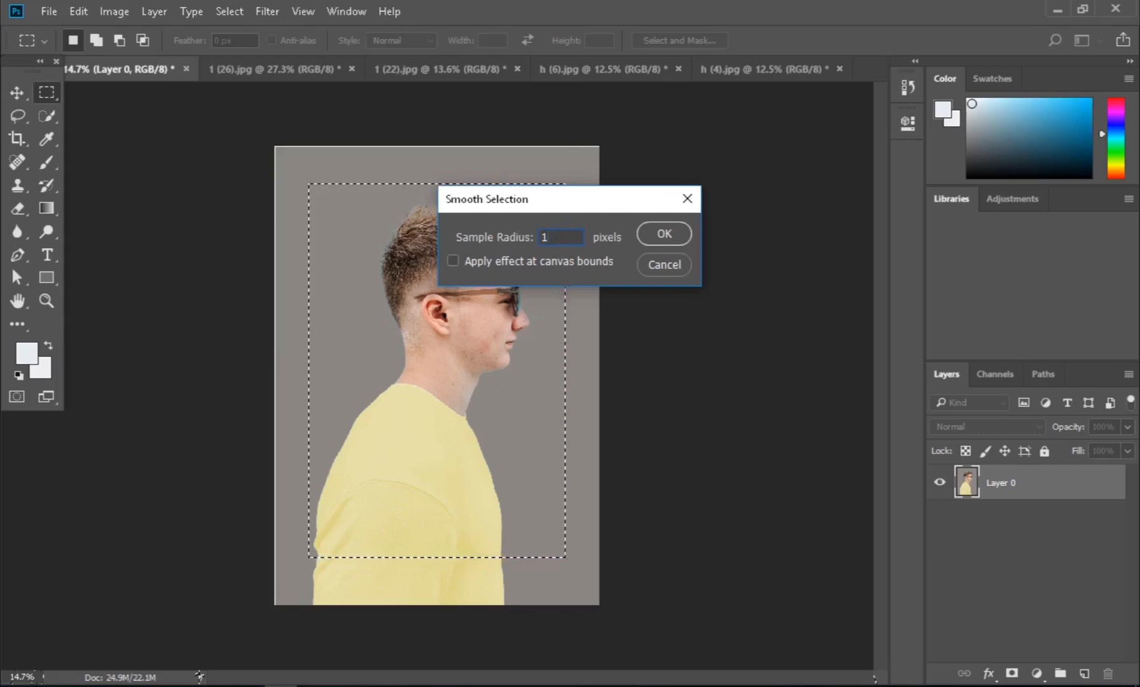
{"action": "left_click", "coordinate": [659, 240]}
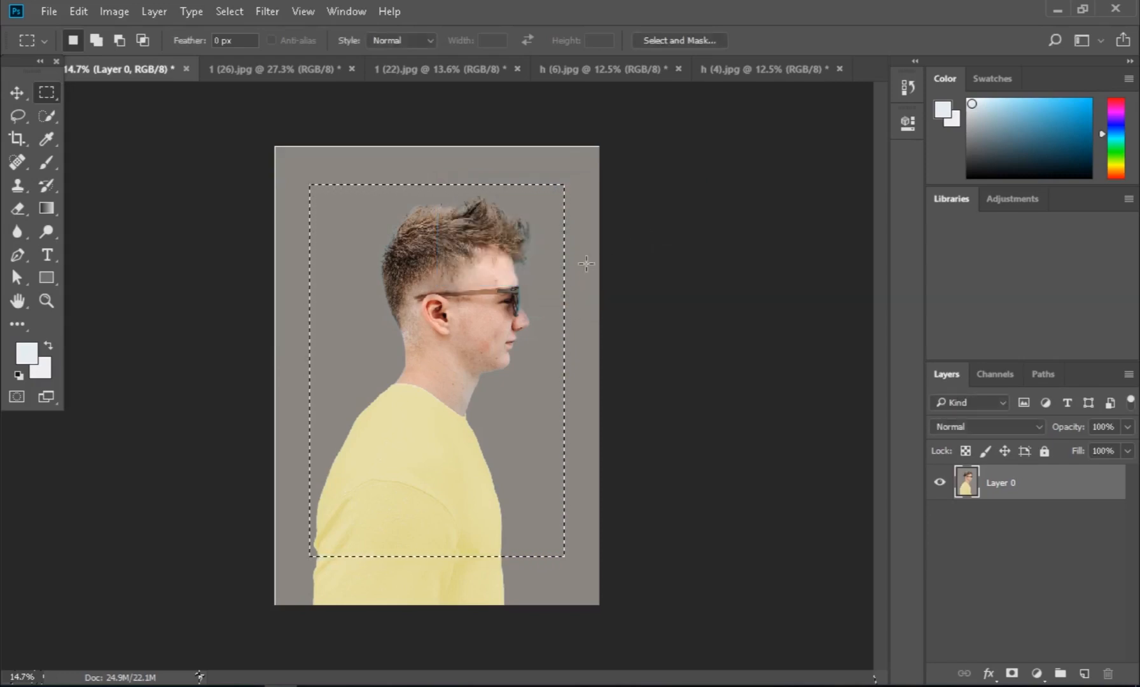
{"action": "scroll", "coordinate": [600, 218], "scroll_direction": "up", "scroll_amount": 6}
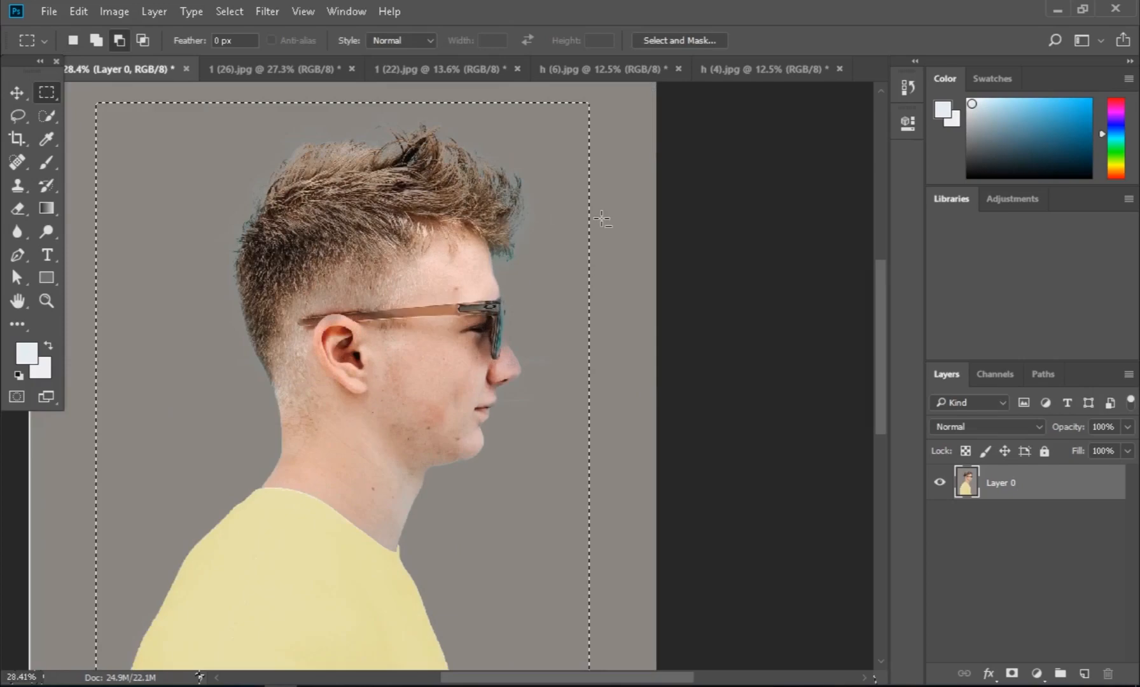
{"action": "left_click_drag", "start_coordinate": [561, 167], "coordinate": [562, 509]}
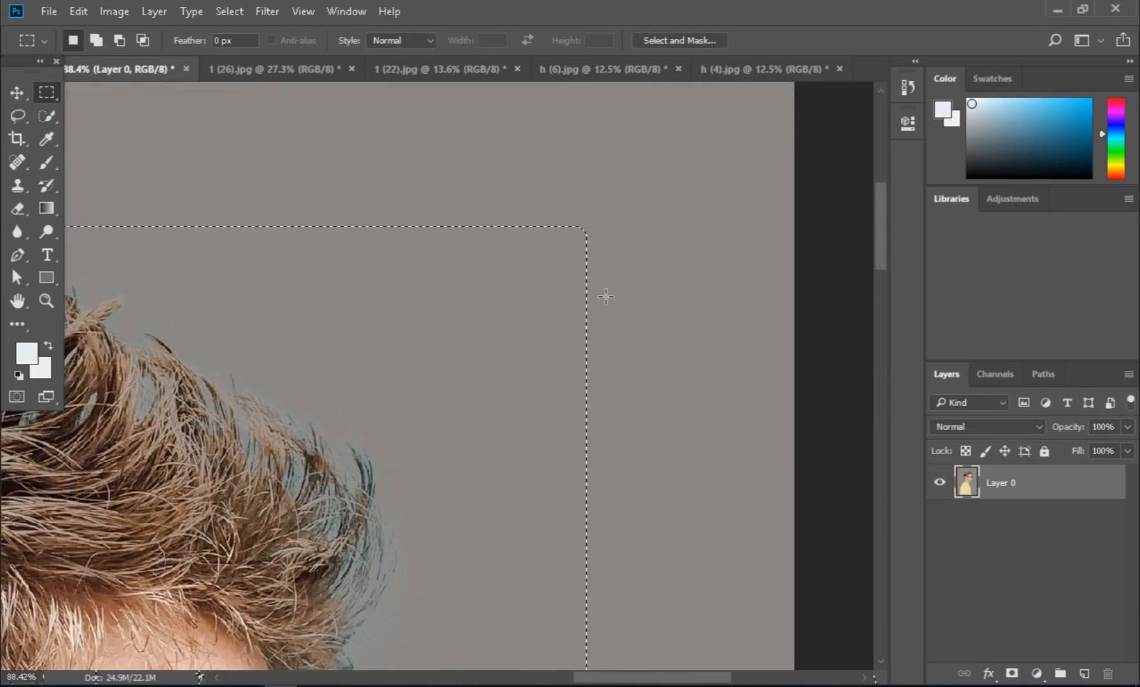
{"action": "scroll", "coordinate": [605, 296], "scroll_direction": "down", "scroll_amount": 6}
{"action": "scroll", "coordinate": [606, 296], "scroll_direction": "down", "scroll_amount": 4}
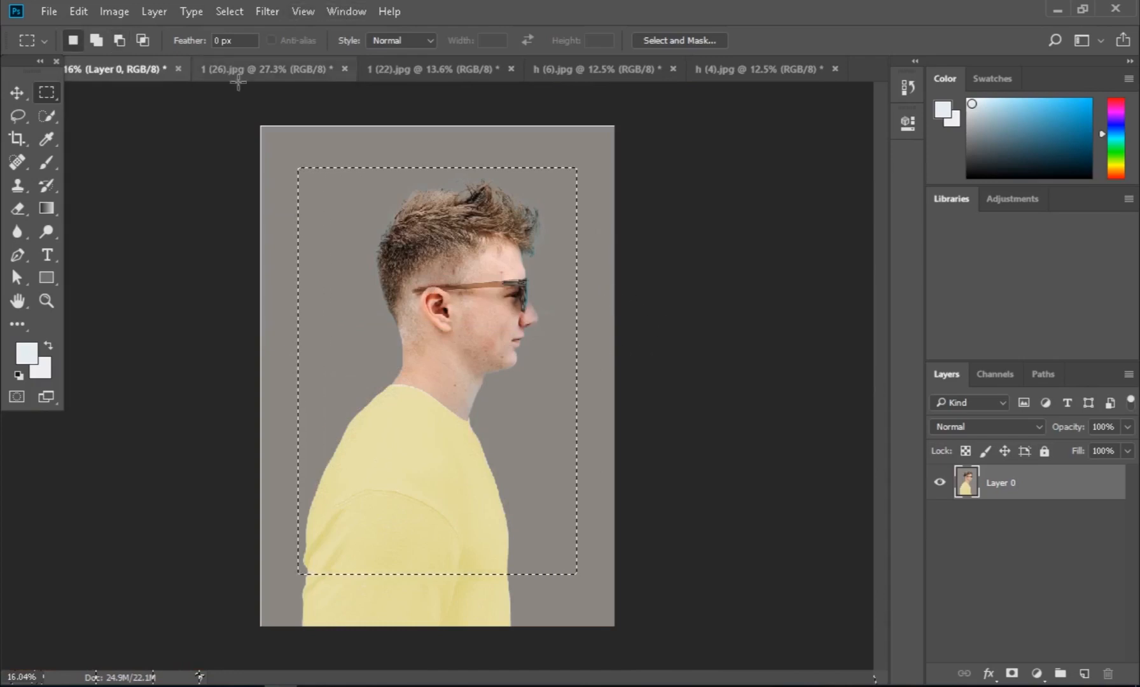
Smooth the selection again with a sample radius of 30 pixels and inspect its upper corner beside the man's hair.
{"action": "left_click", "coordinate": [223, 13]}
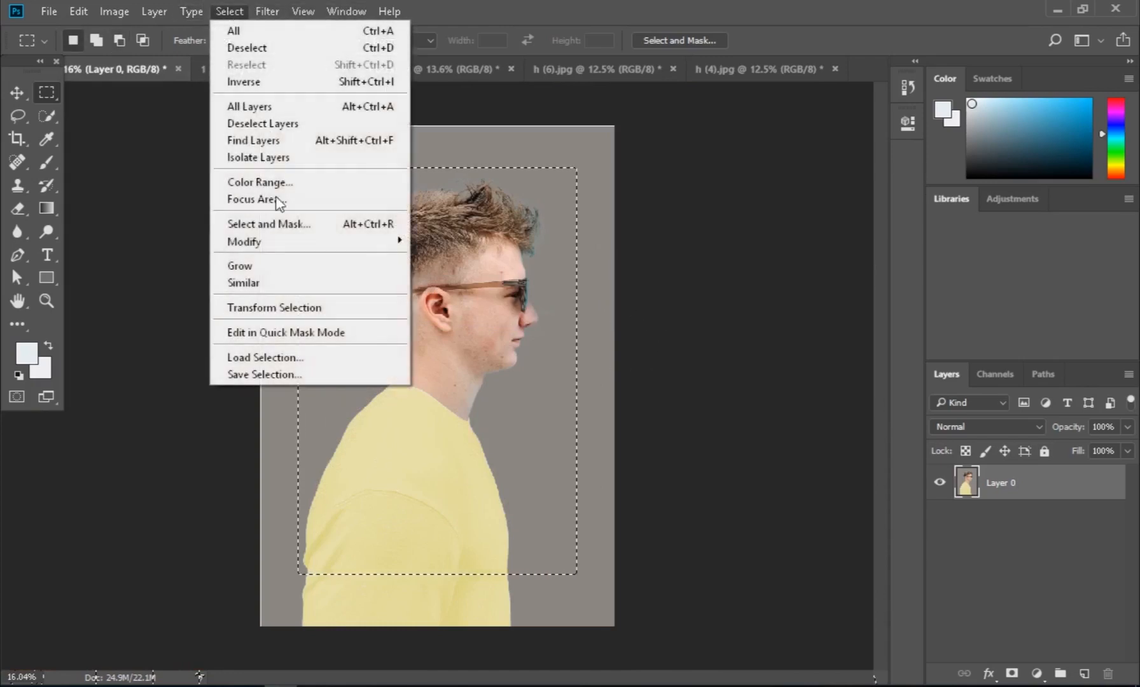
{"action": "mouse_move", "coordinate": [278, 246]}
{"action": "left_click", "coordinate": [445, 258]}
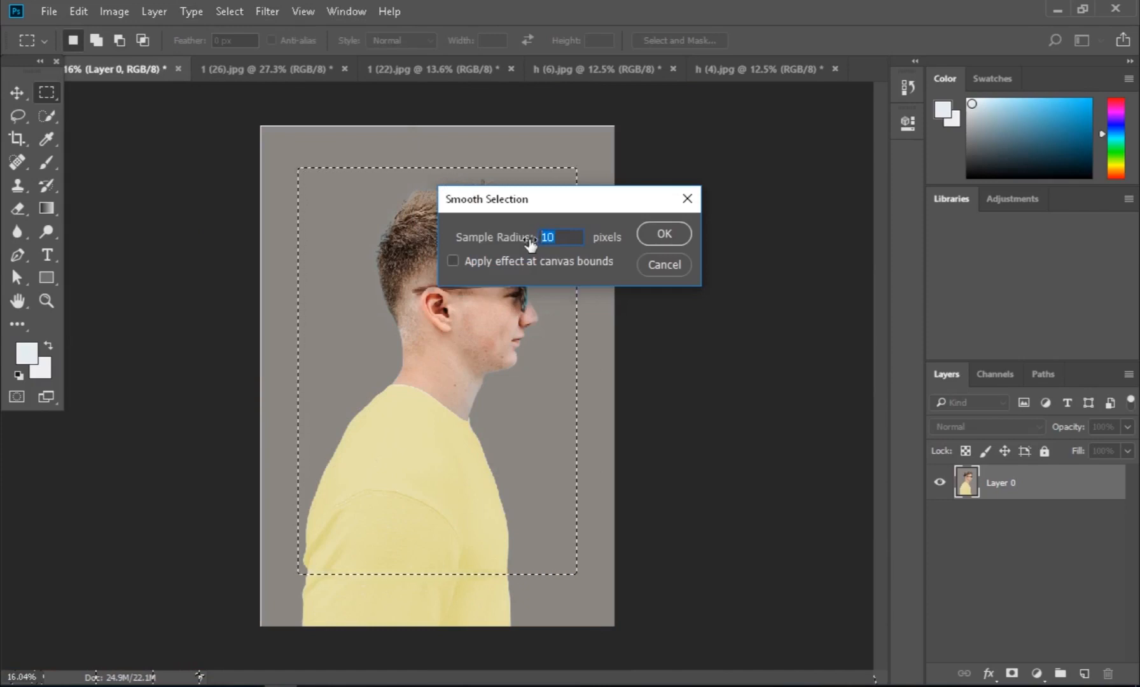
{"action": "type", "text": "30"}
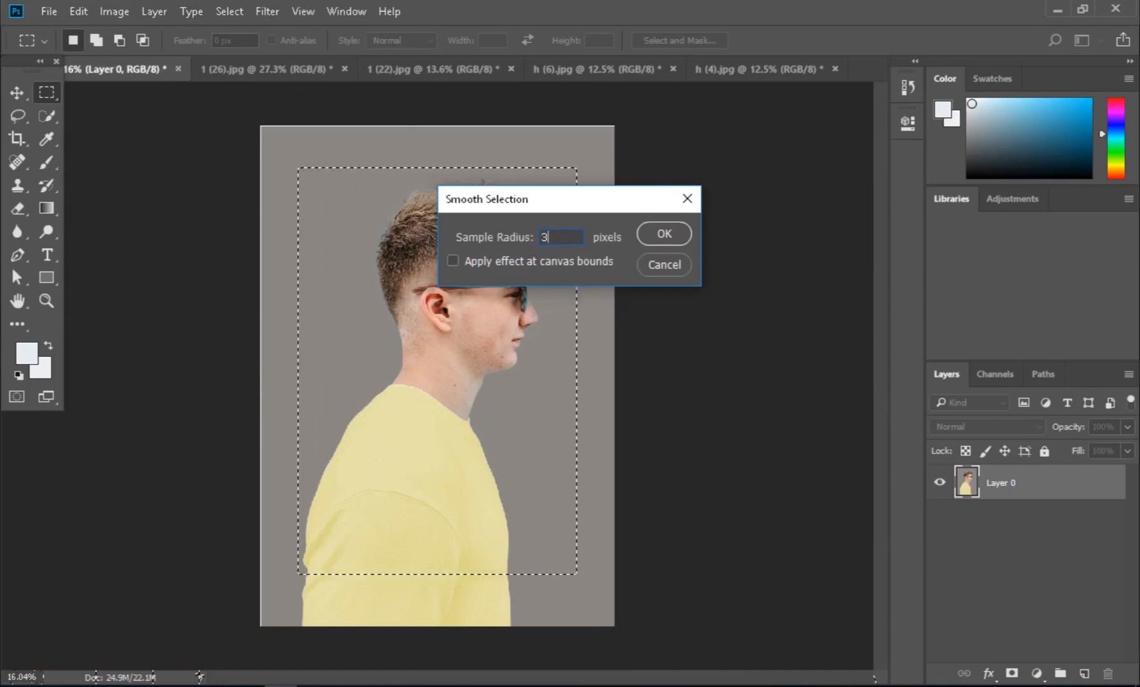
{"action": "left_click", "coordinate": [650, 234]}
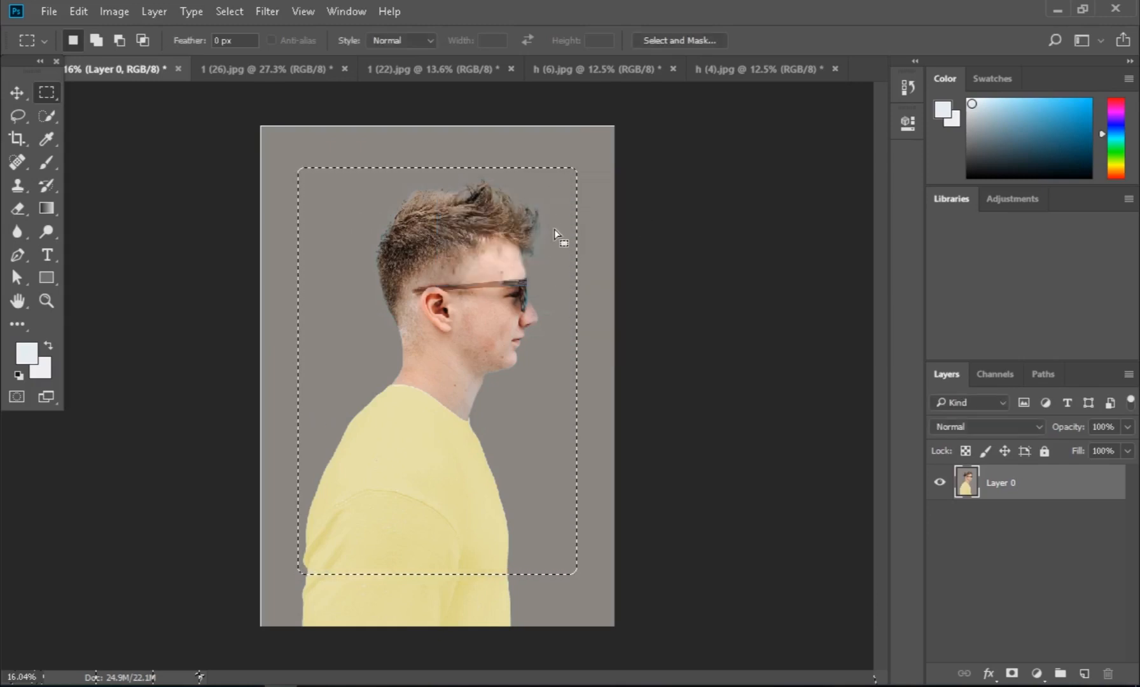
{"action": "scroll", "coordinate": [565, 220], "scroll_direction": "up", "scroll_amount": 3}
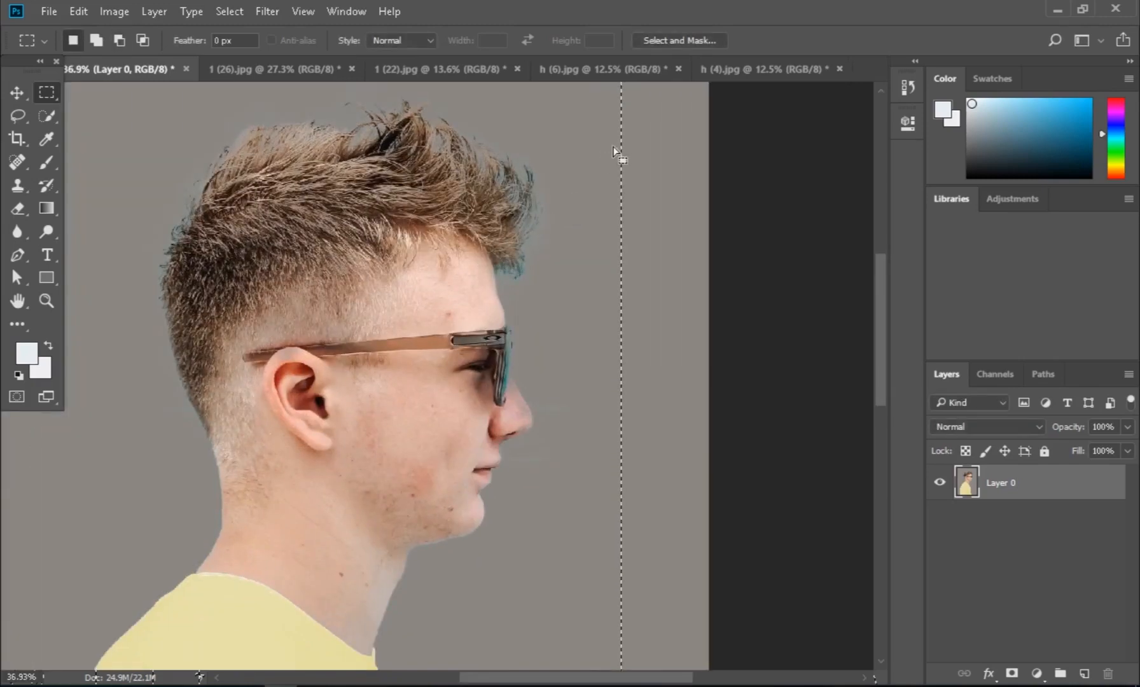
{"action": "left_click_drag", "start_coordinate": [614, 125], "coordinate": [571, 384]}
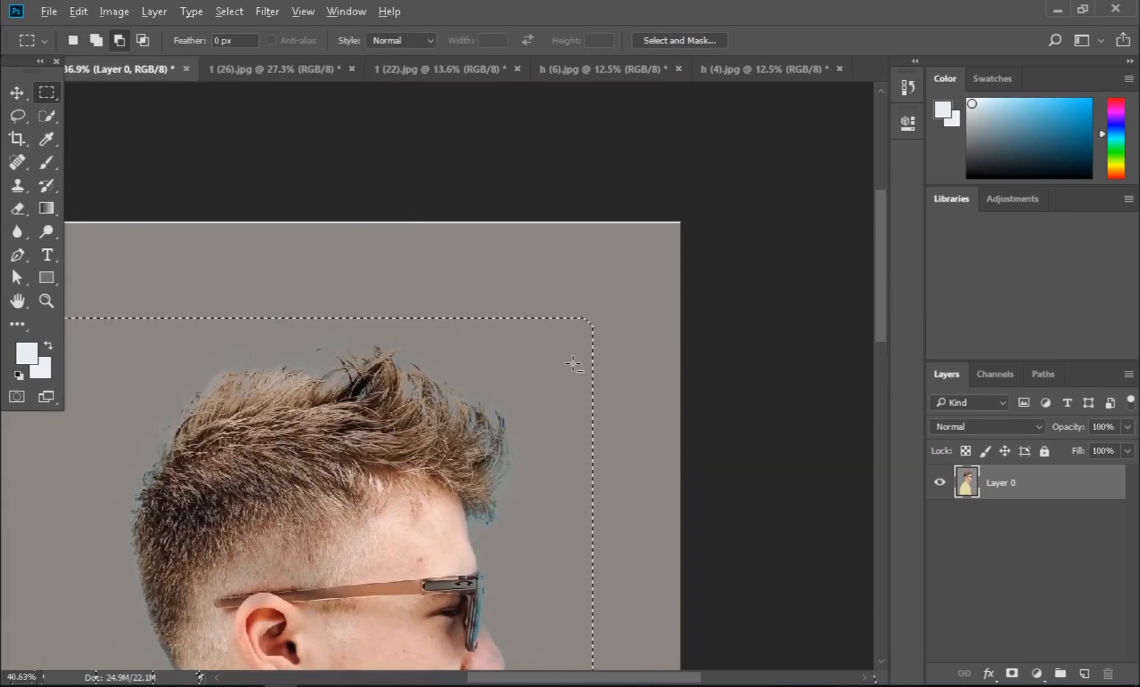
{"action": "scroll", "coordinate": [573, 362], "scroll_direction": "up", "scroll_amount": 3}
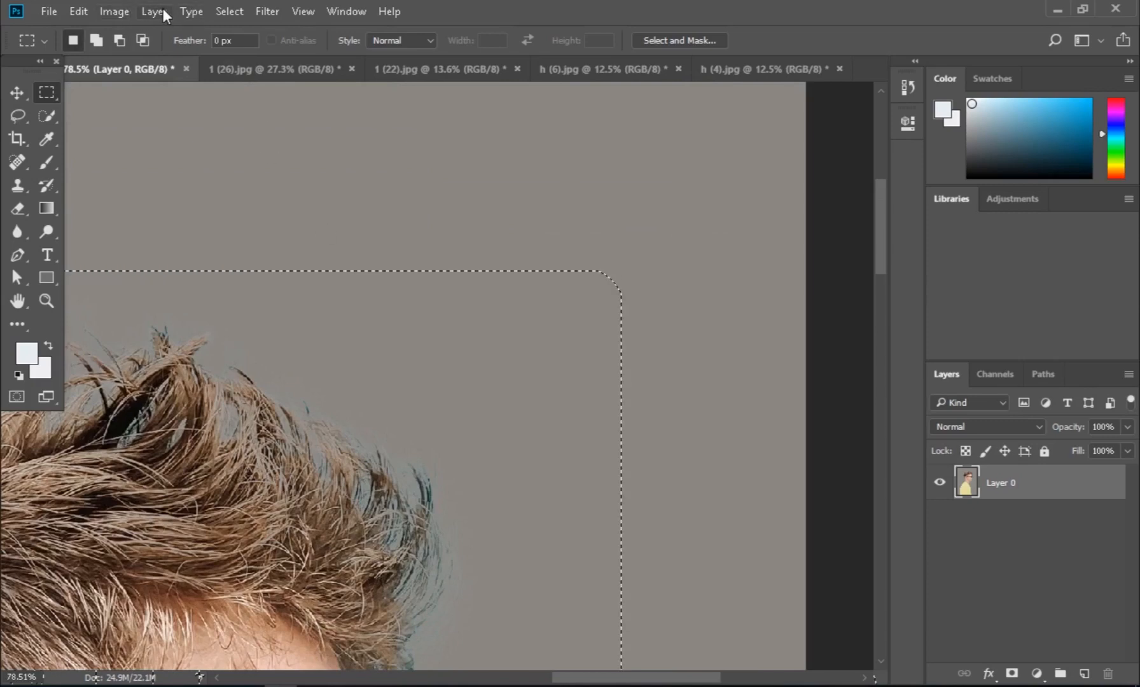
Turn the smoothed selection into a border selection 10 pixels wide.
{"action": "left_click", "coordinate": [231, 12]}
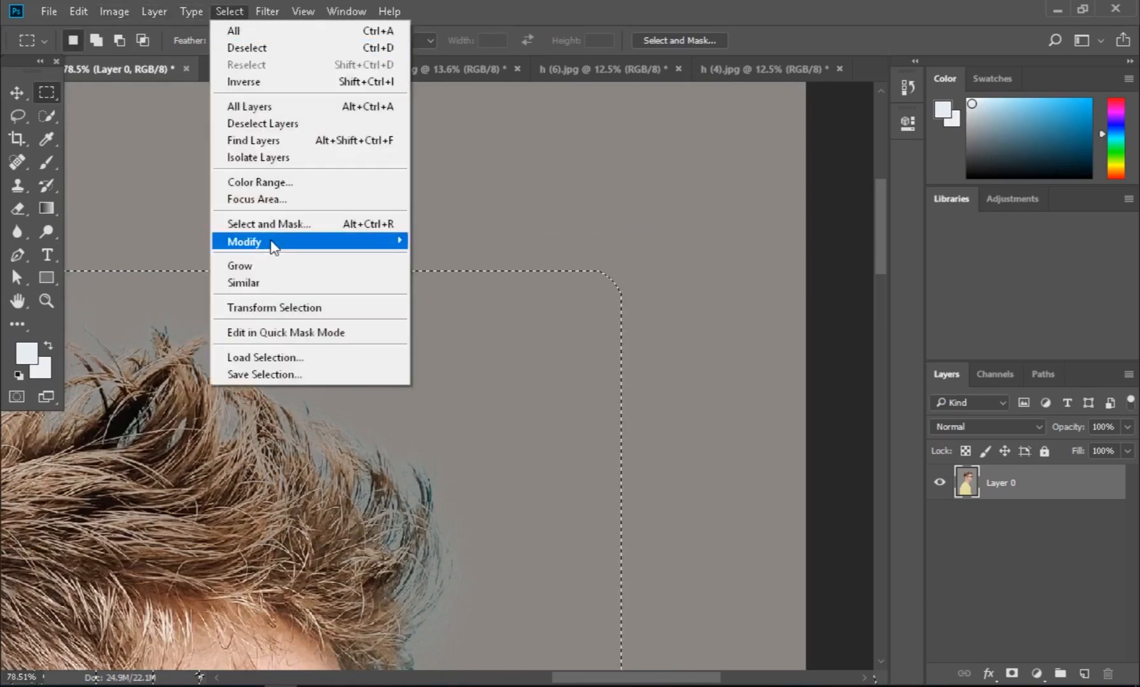
{"action": "mouse_move", "coordinate": [272, 243]}
{"action": "left_click", "coordinate": [468, 240]}
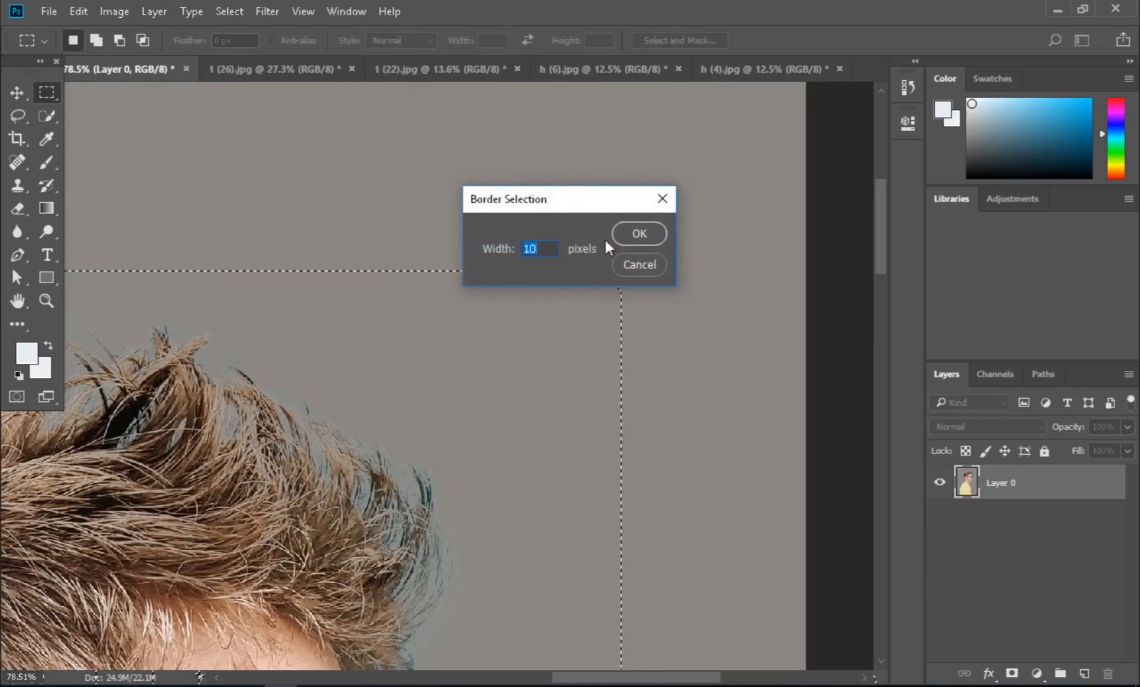
{"action": "left_click", "coordinate": [642, 233]}
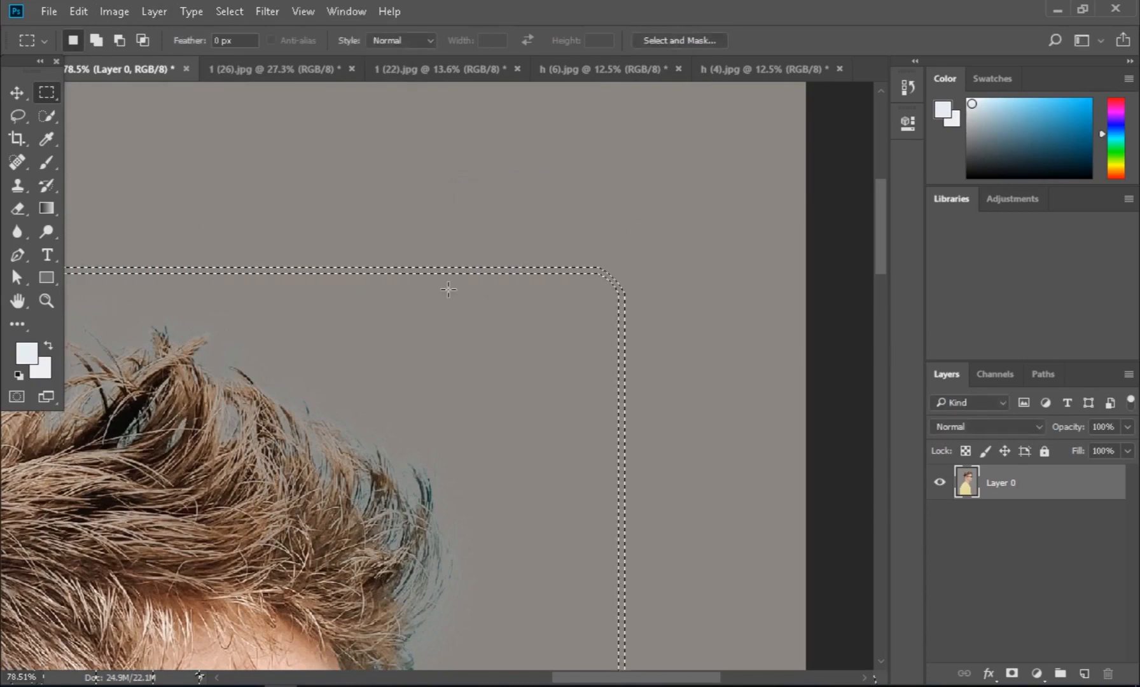
Widen the rounded frame selection by applying Border again with a width of 20 pixels.
{"action": "left_click", "coordinate": [229, 10]}
{"action": "mouse_move", "coordinate": [305, 242]}
{"action": "left_click", "coordinate": [443, 242]}
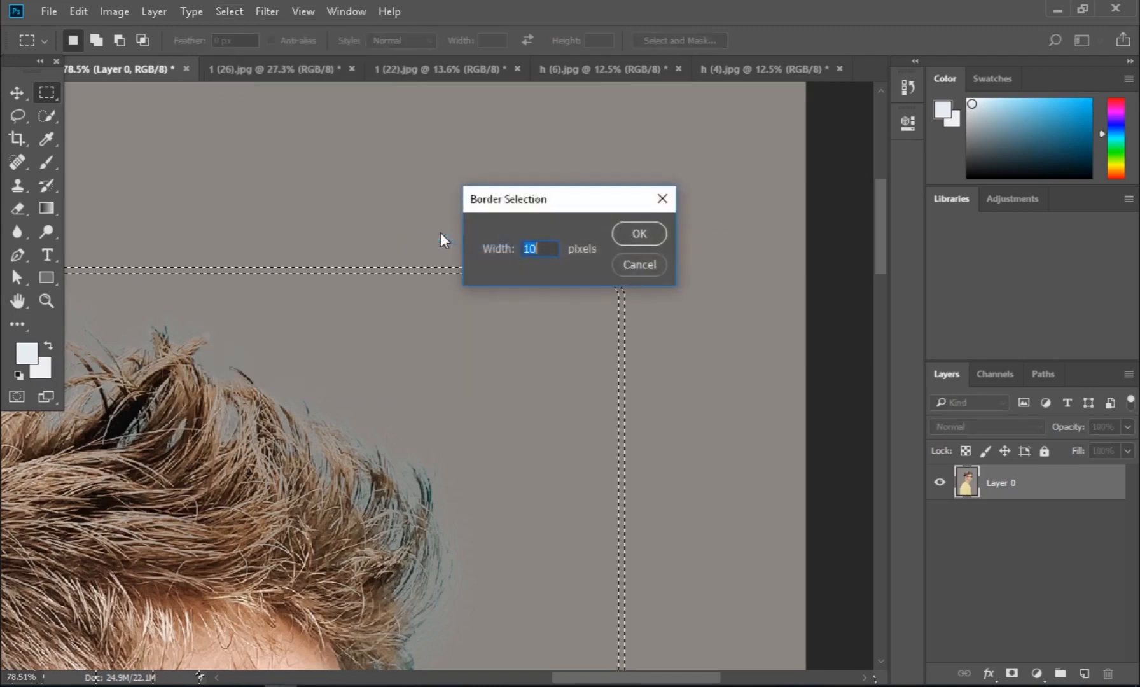
{"action": "type", "text": "20"}
{"action": "left_click", "coordinate": [630, 232]}
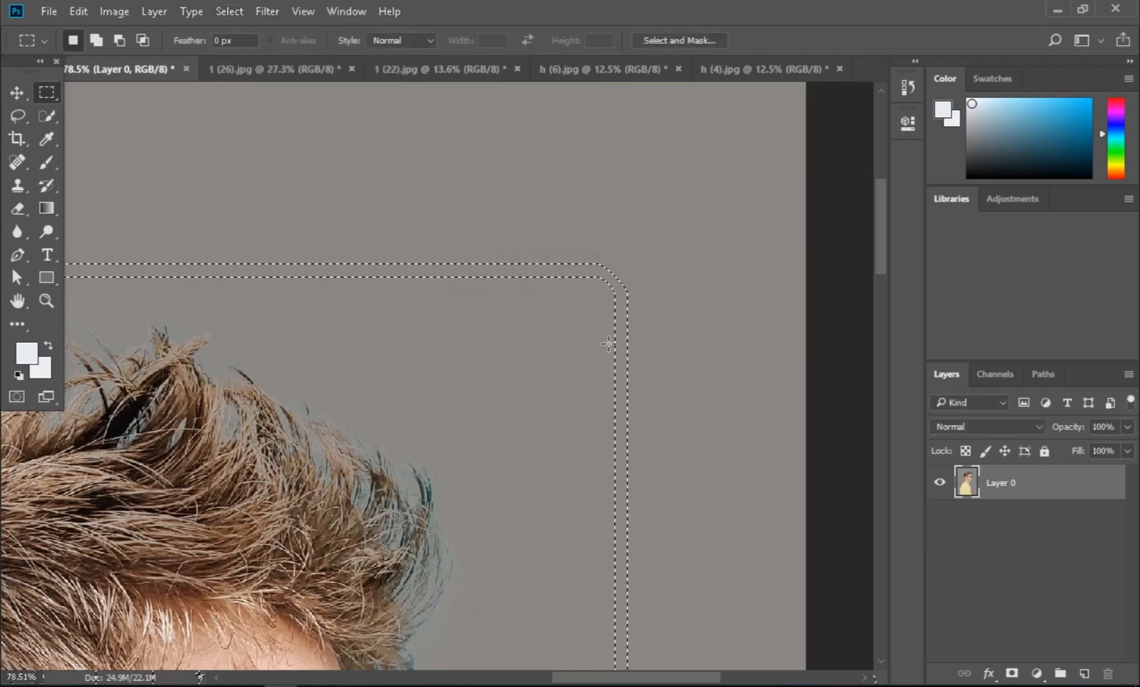
Fill the rounded border selection with the light yellow colour in Normal mode at 100% opacity, and return to the Rectangular Marquee tool.
{"action": "left_click", "coordinate": [79, 11]}
{"action": "left_click", "coordinate": [135, 269]}
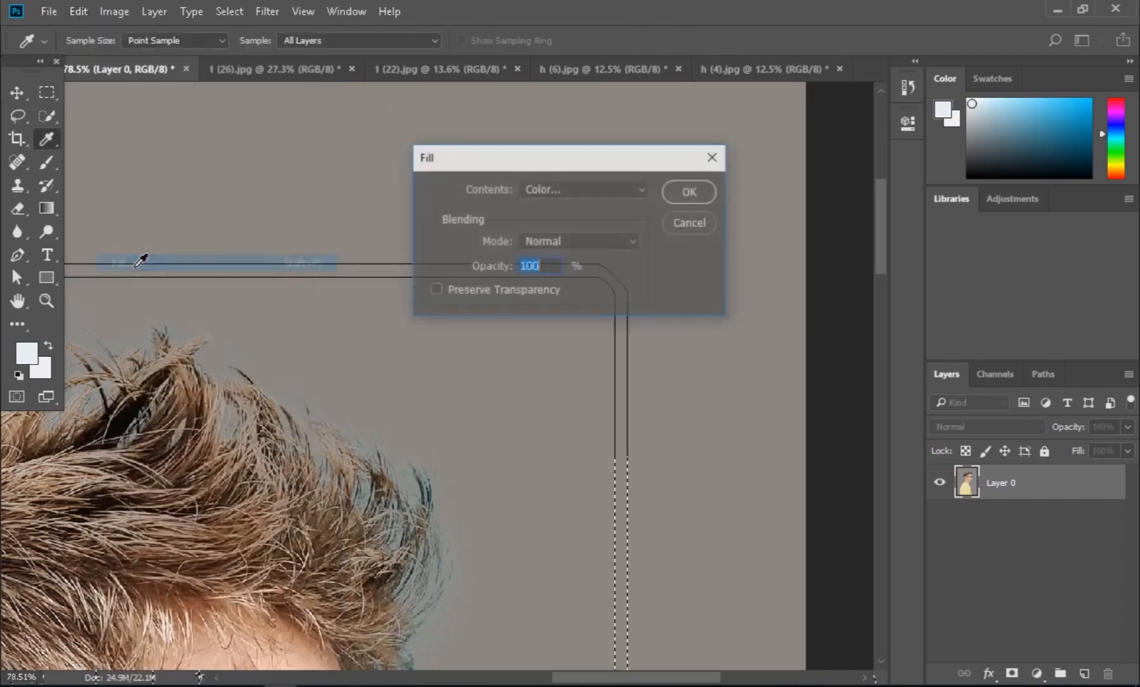
{"action": "left_click", "coordinate": [682, 193]}
{"action": "key", "text": "m"}
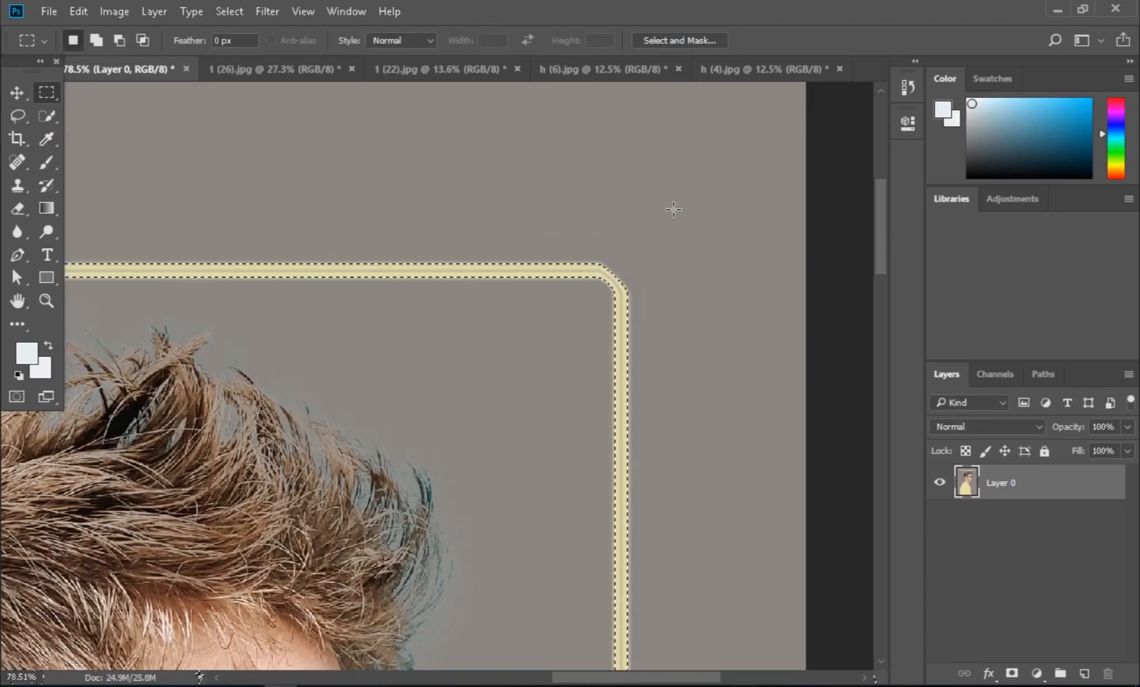
Clear the selection around the filled rounded frame and review the frame against the whole portrait.
{"action": "key", "text": "ctrl+d"}
{"action": "scroll", "coordinate": [598, 233], "scroll_direction": "down", "scroll_amount": 6}
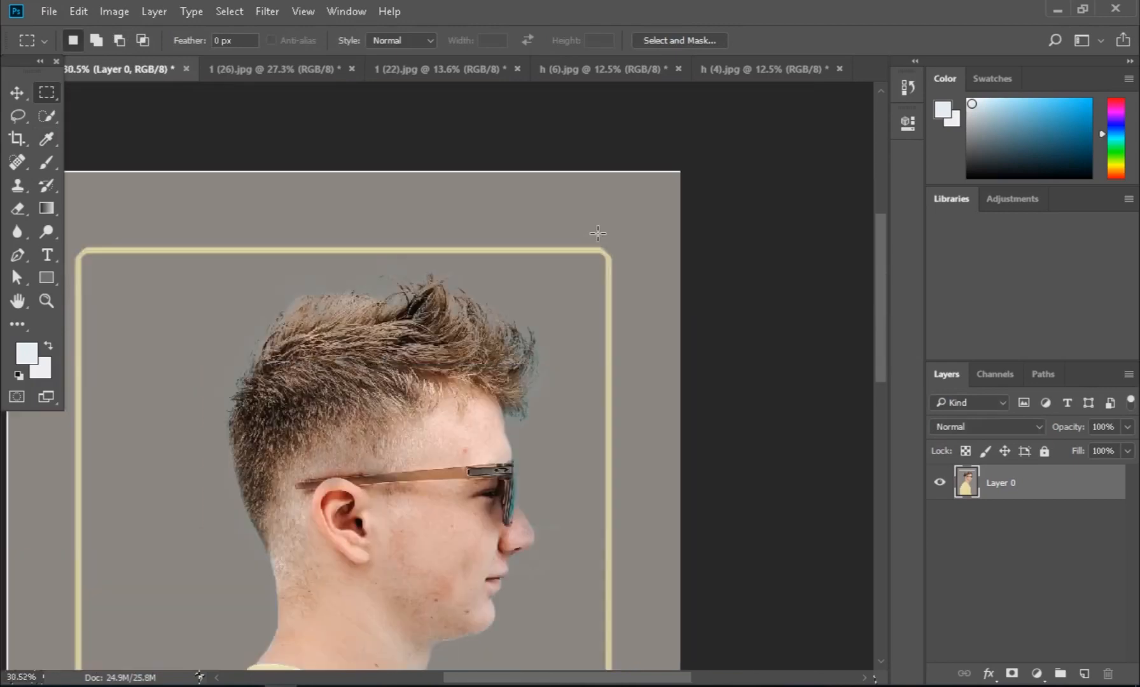
{"action": "scroll", "coordinate": [598, 232], "scroll_direction": "down", "scroll_amount": 1}
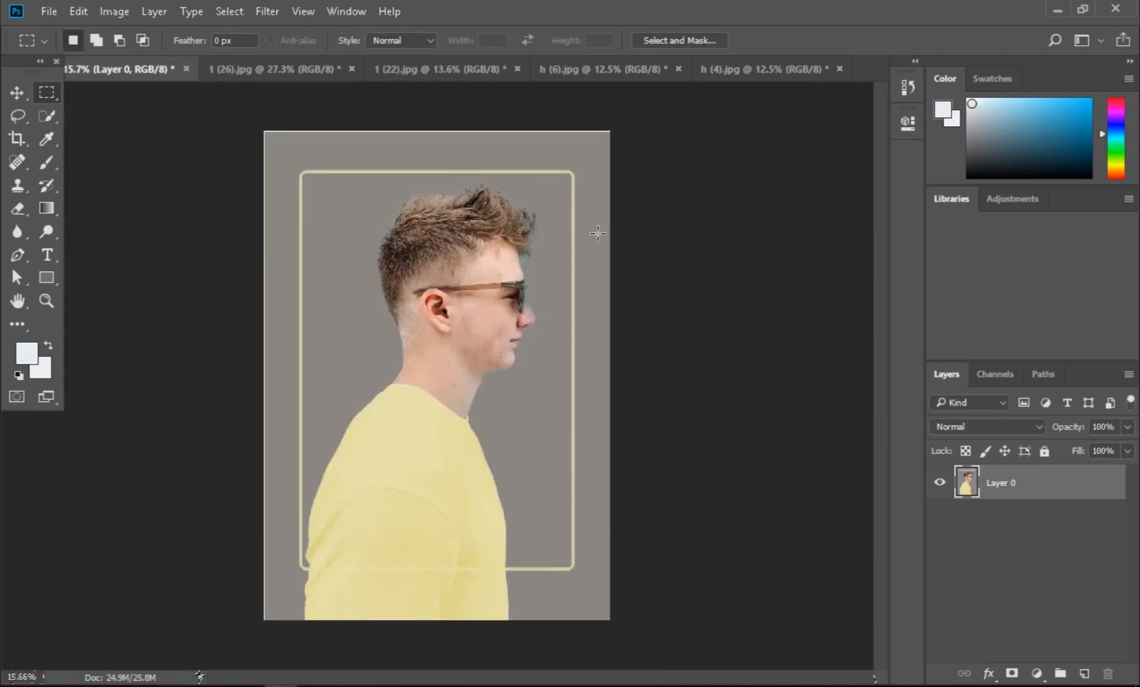
Dismiss the selection-modifying options and clear the rectangular selection around the man's head and shoulders.
{"action": "left_click", "coordinate": [229, 11]}
{"action": "mouse_move", "coordinate": [308, 241]}
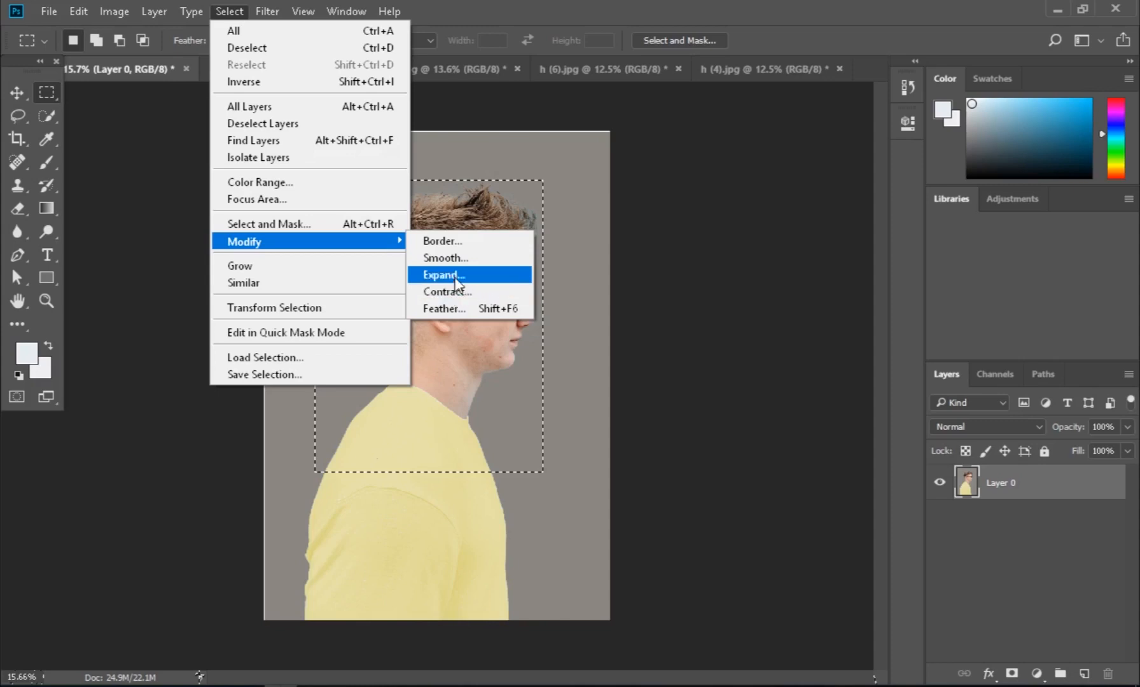
{"action": "left_click", "coordinate": [665, 136]}
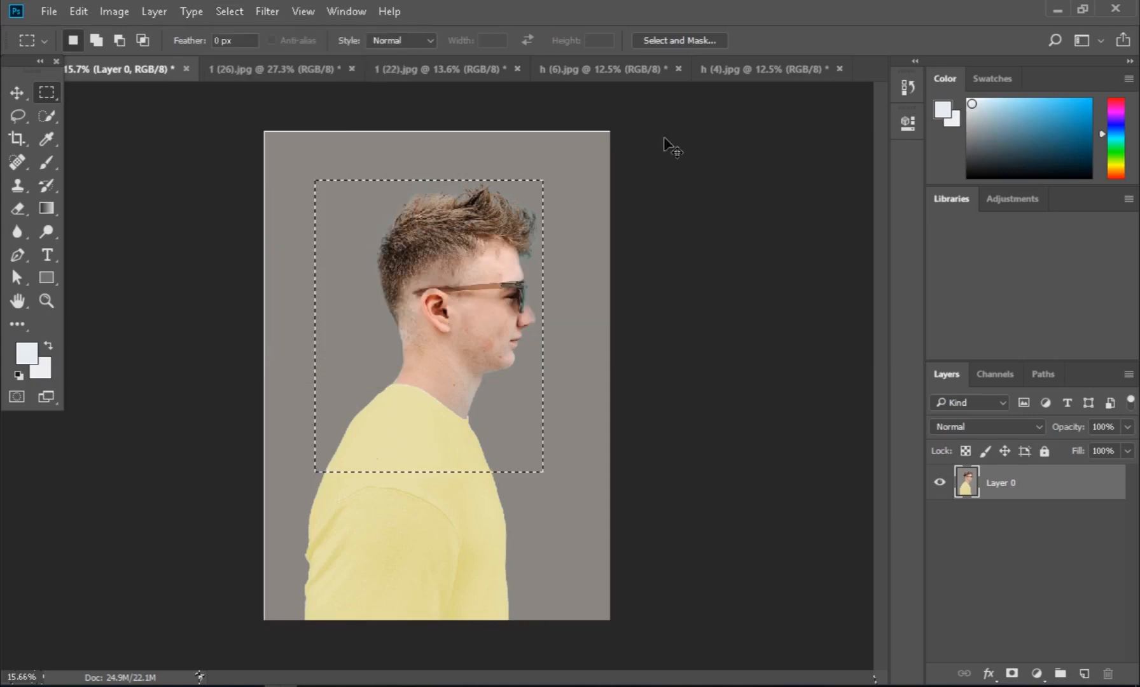
{"action": "key", "text": "ctrl+d"}
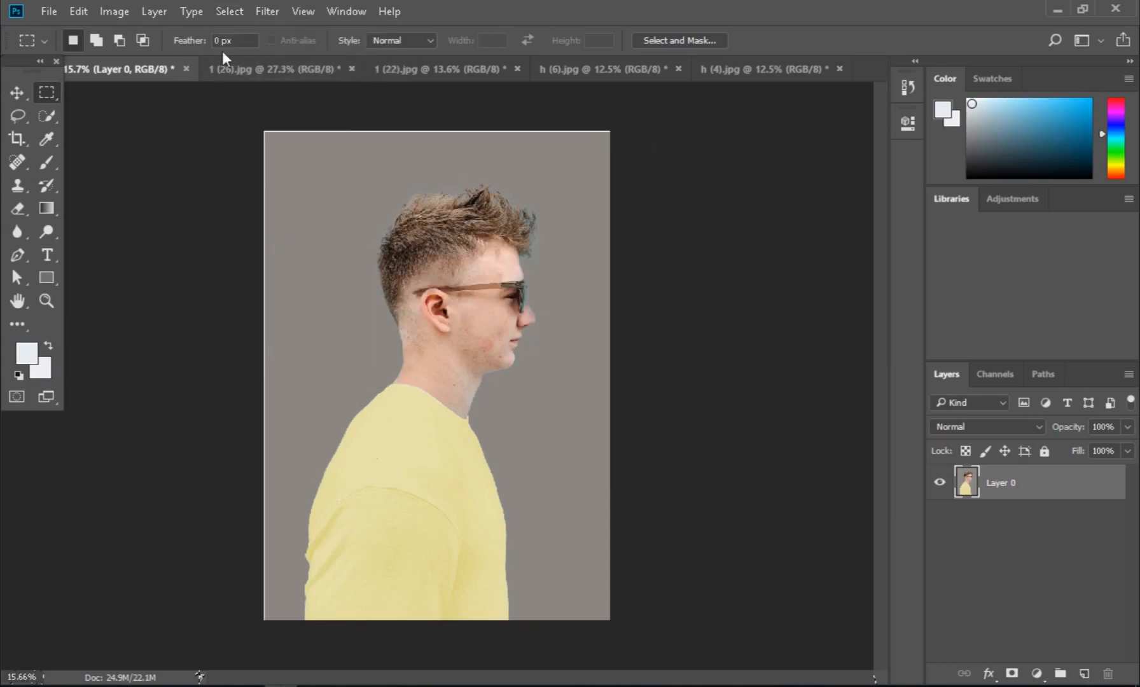
Switch to 1 (26).jpg, select the farmhouse's white wall with the Magic Wand and enlarge the selection with Grow.
{"action": "left_click", "coordinate": [272, 70]}
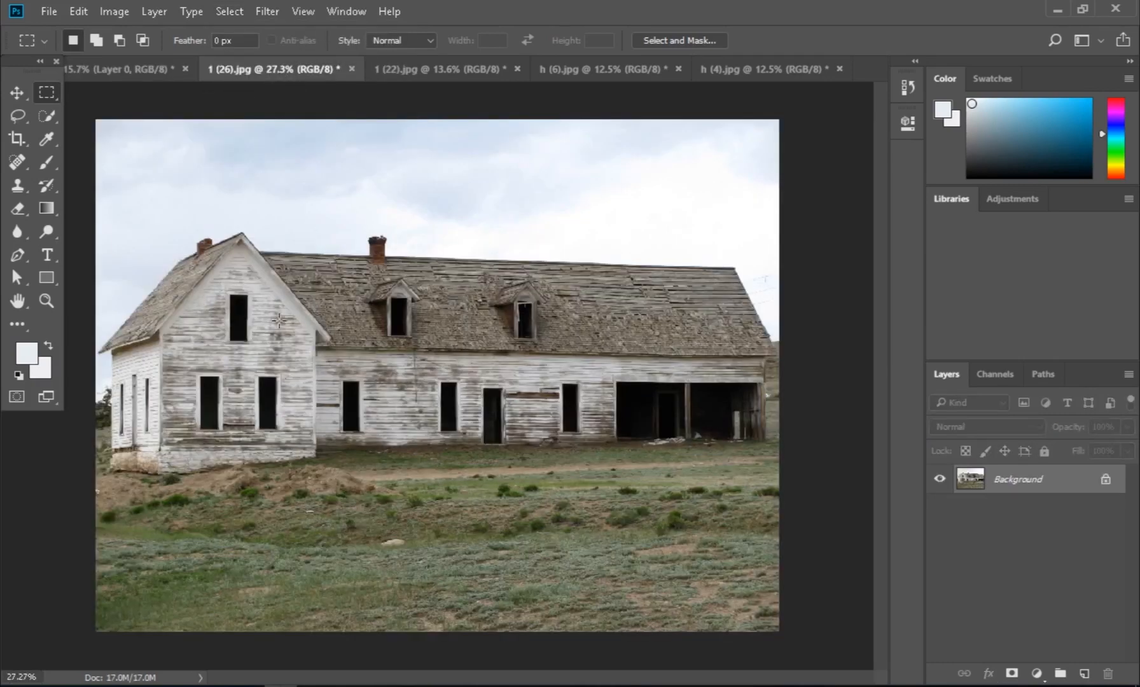
{"action": "right_click", "coordinate": [47, 138]}
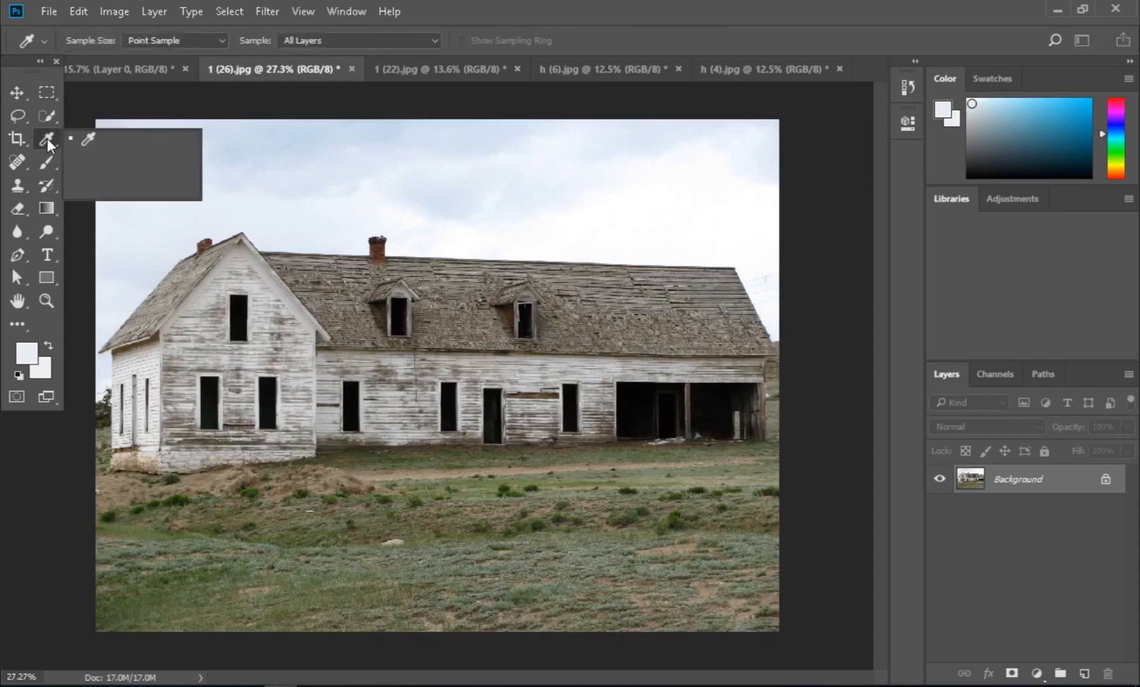
{"action": "right_click", "coordinate": [47, 117]}
{"action": "left_click", "coordinate": [139, 135]}
{"action": "left_click", "coordinate": [266, 319]}
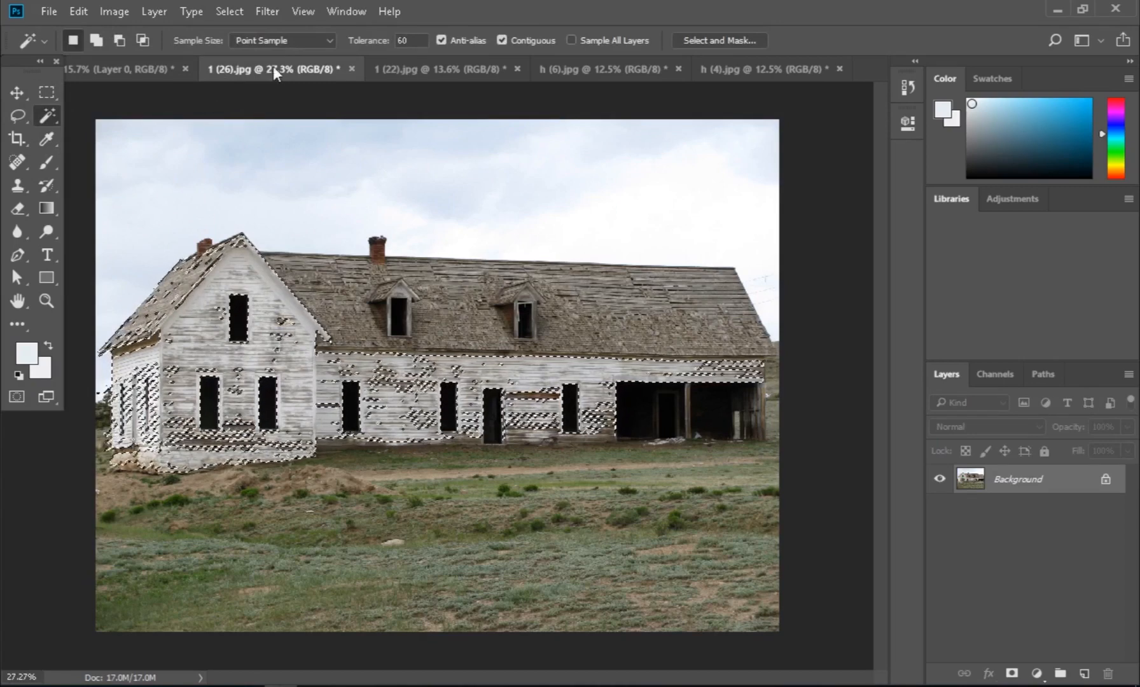
{"action": "left_click", "coordinate": [217, 12]}
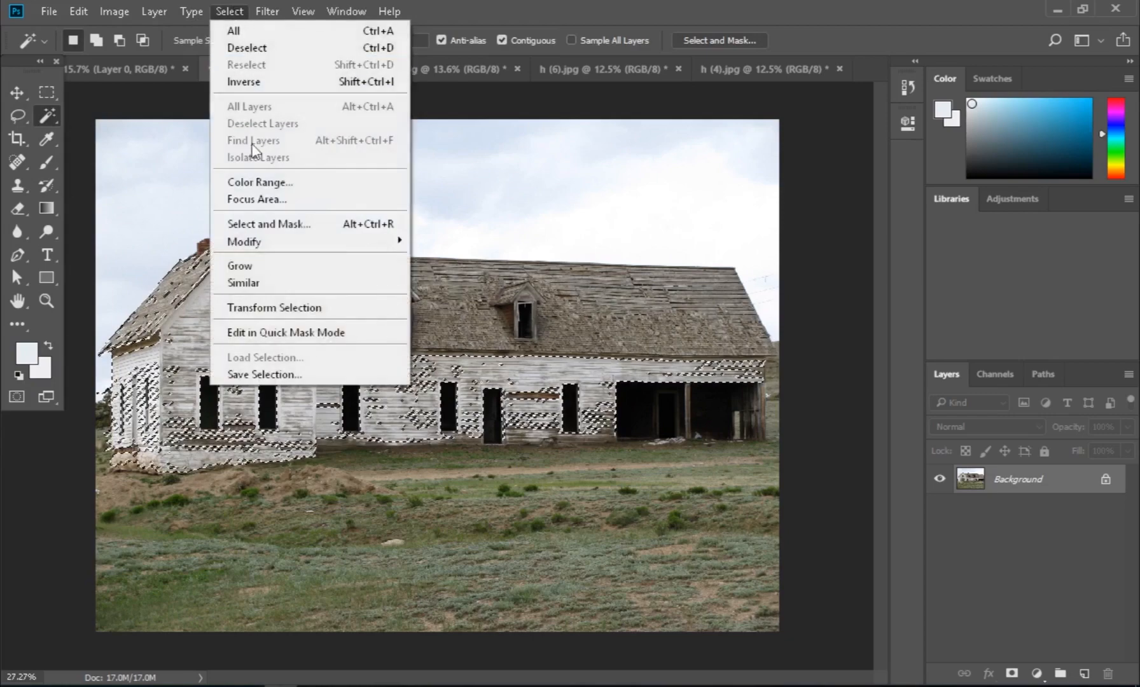
{"action": "left_click", "coordinate": [239, 267]}
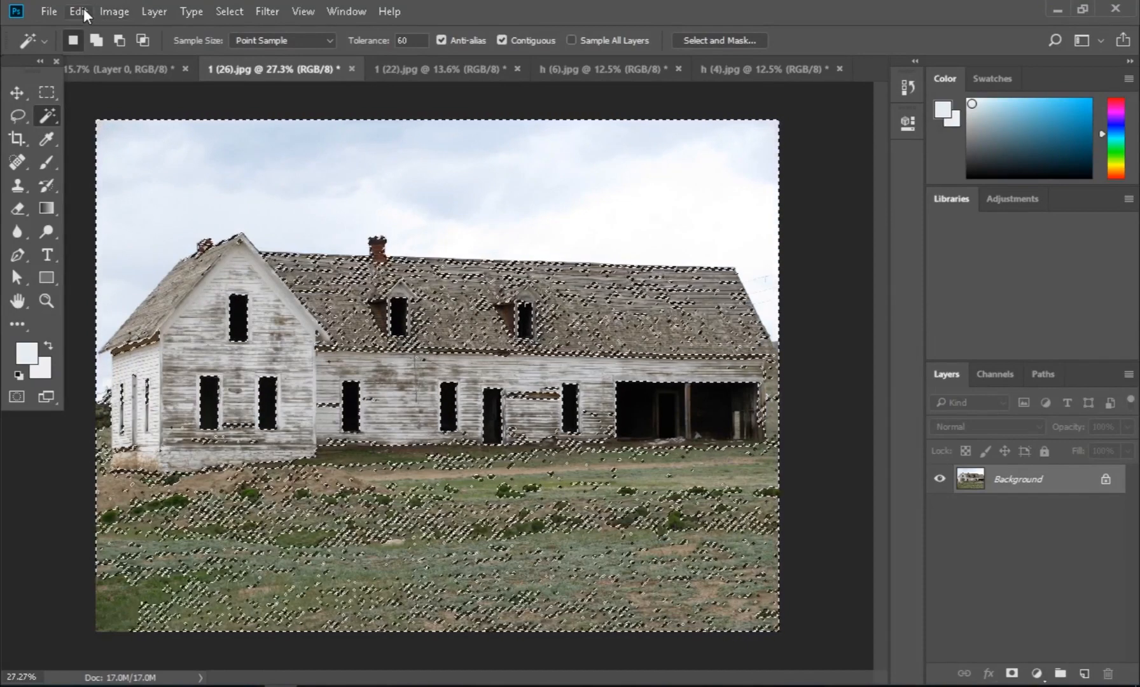
Apply Hue/Saturation to the enlarged selection with lightness -15 and saturation -58.
{"action": "left_click", "coordinate": [110, 13]}
{"action": "mouse_move", "coordinate": [169, 55]}
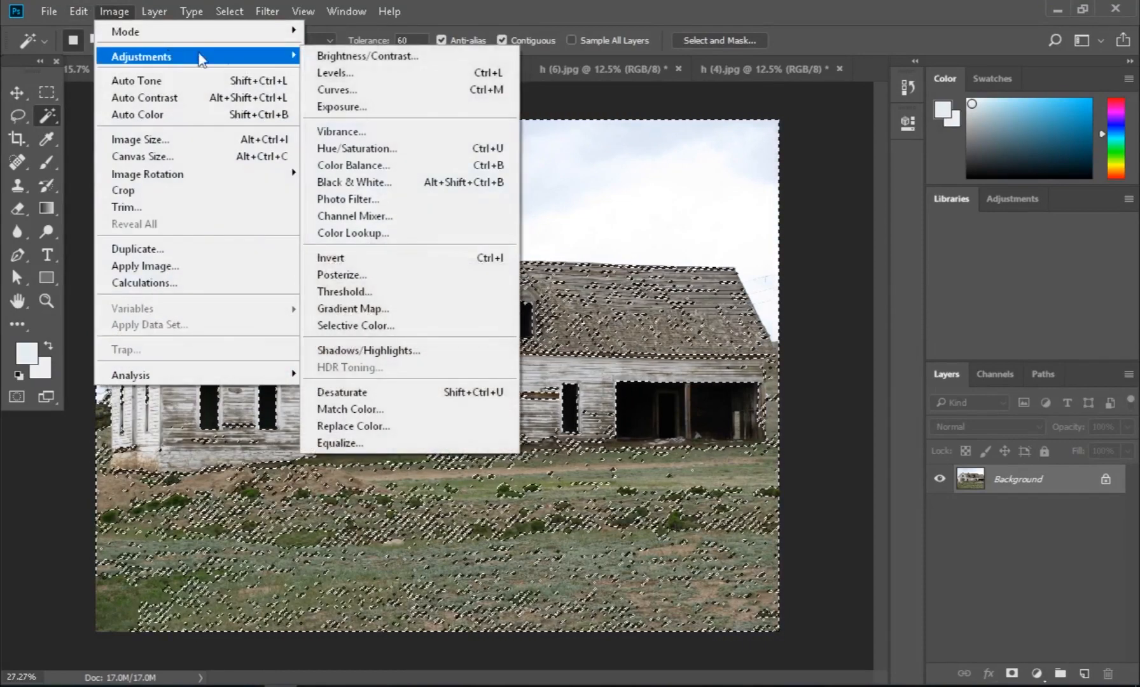
{"action": "left_click", "coordinate": [366, 148]}
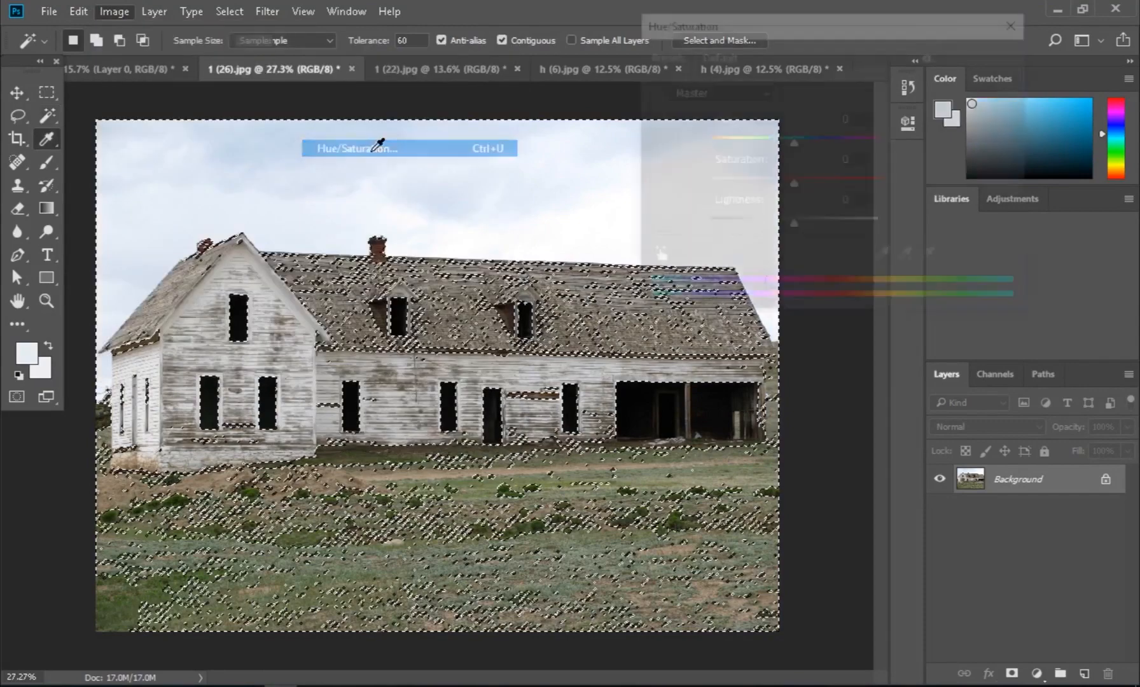
{"action": "mouse_move", "coordinate": [794, 223]}
{"action": "left_mouse_down"}
{"action": "mouse_move", "coordinate": [743, 223]}
{"action": "mouse_move", "coordinate": [780, 222]}
{"action": "left_mouse_up"}
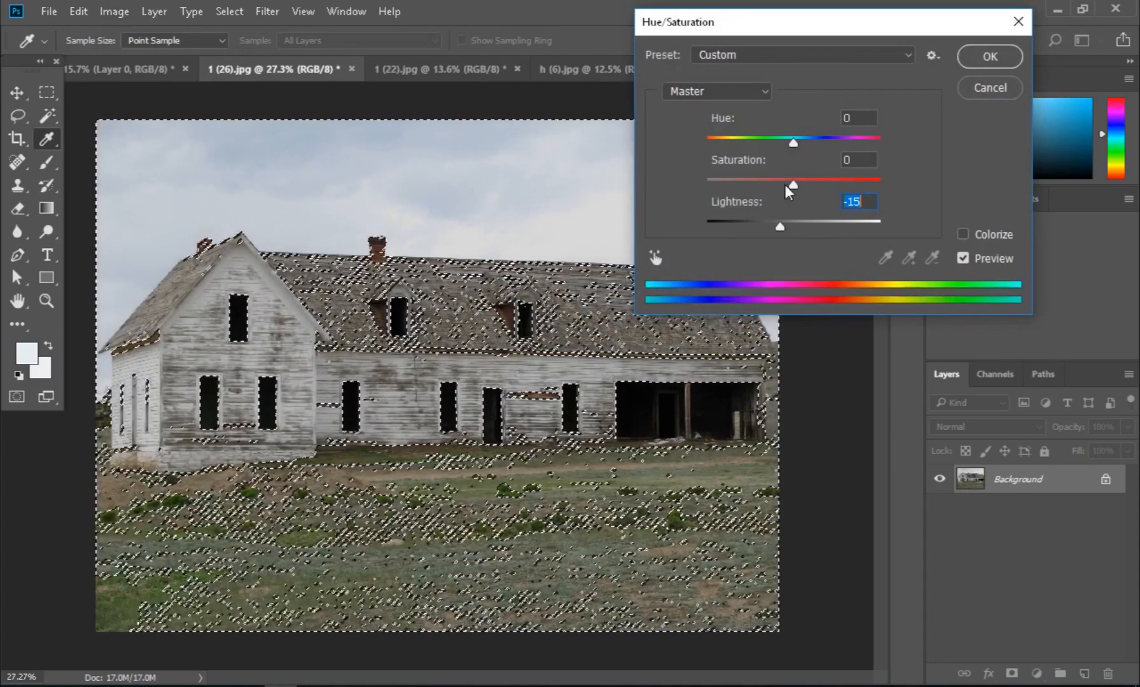
{"action": "left_click_drag", "start_coordinate": [792, 179], "coordinate": [742, 179]}
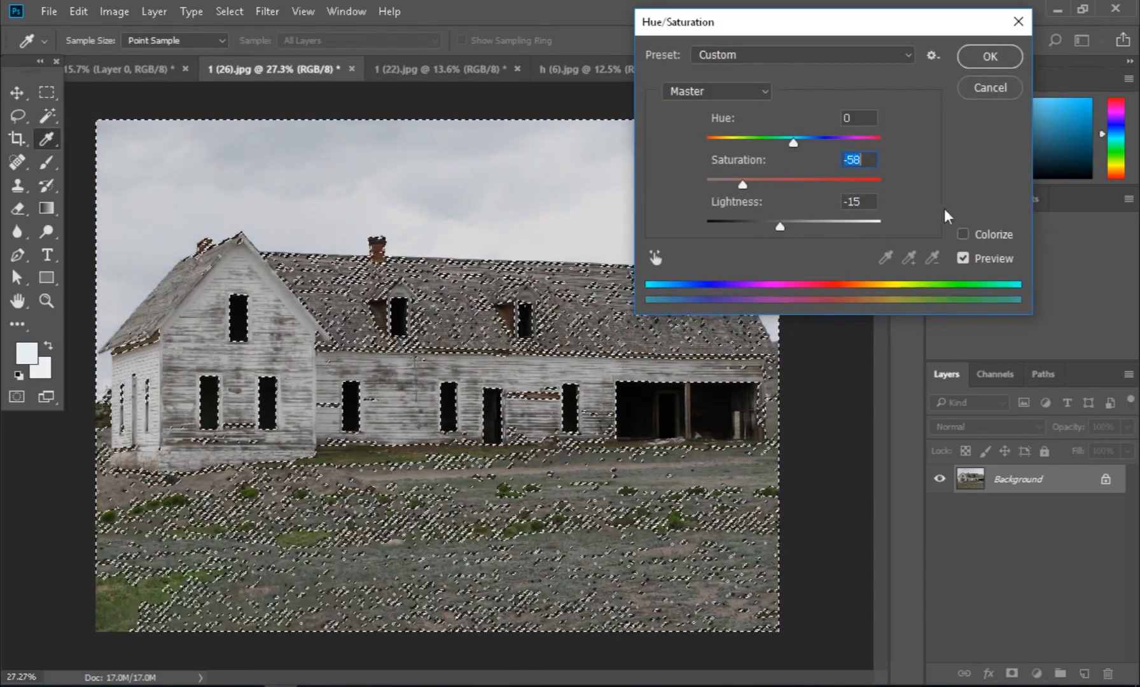
Colorize the selected areas with hue 312 and saturation 14, darken them slightly, accept the adjustment and deselect.
{"action": "left_click", "coordinate": [963, 234]}
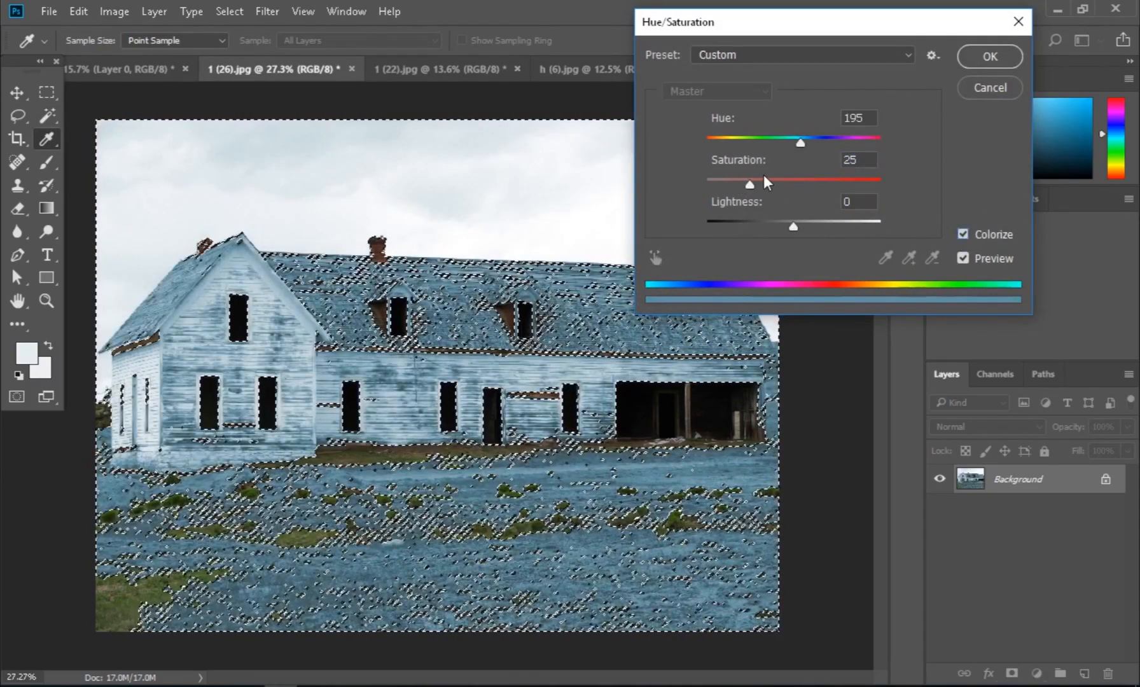
{"action": "left_click_drag", "start_coordinate": [754, 184], "coordinate": [757, 183]}
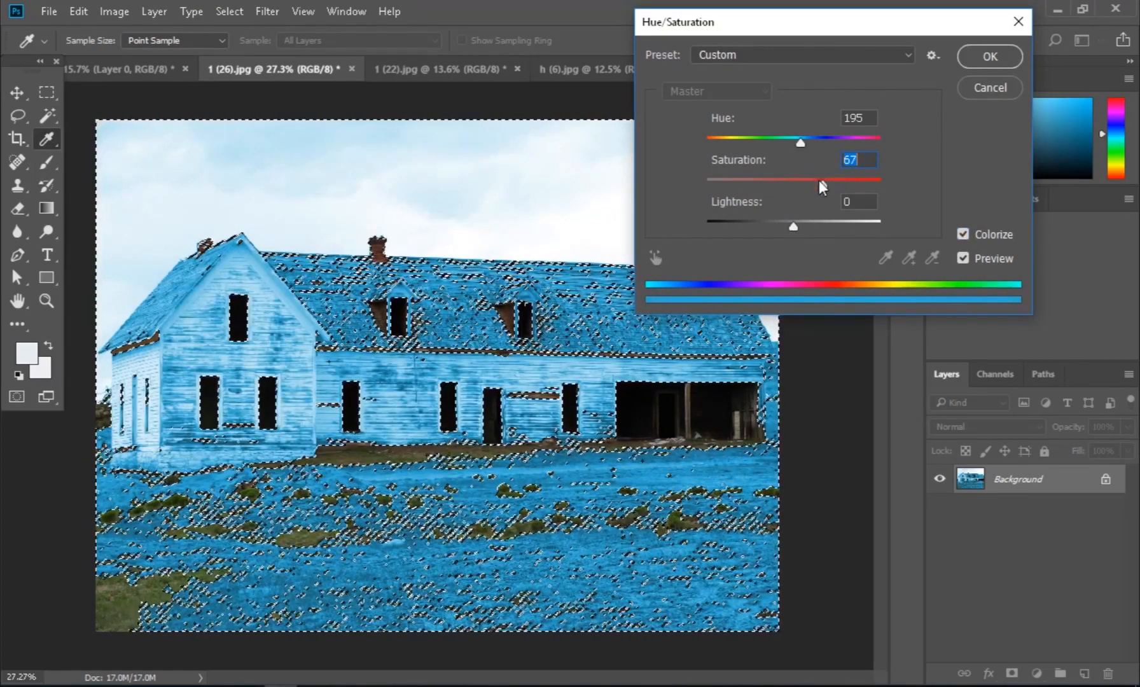
{"action": "left_click_drag", "start_coordinate": [801, 141], "coordinate": [857, 140]}
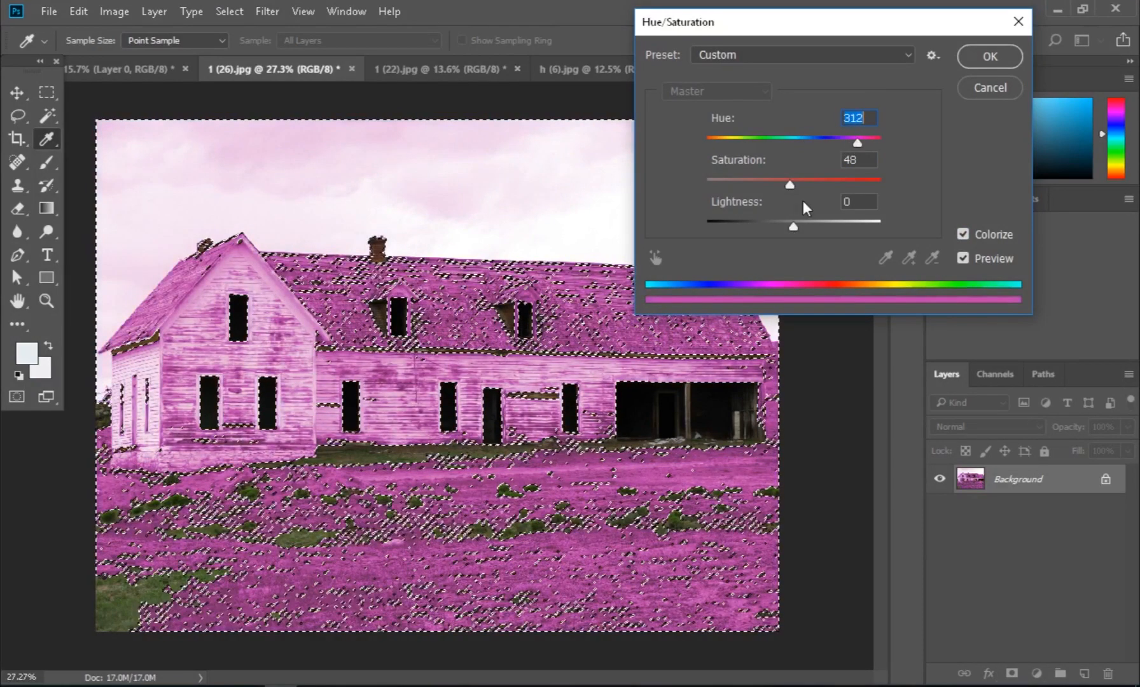
{"action": "left_click_drag", "start_coordinate": [790, 184], "coordinate": [730, 185]}
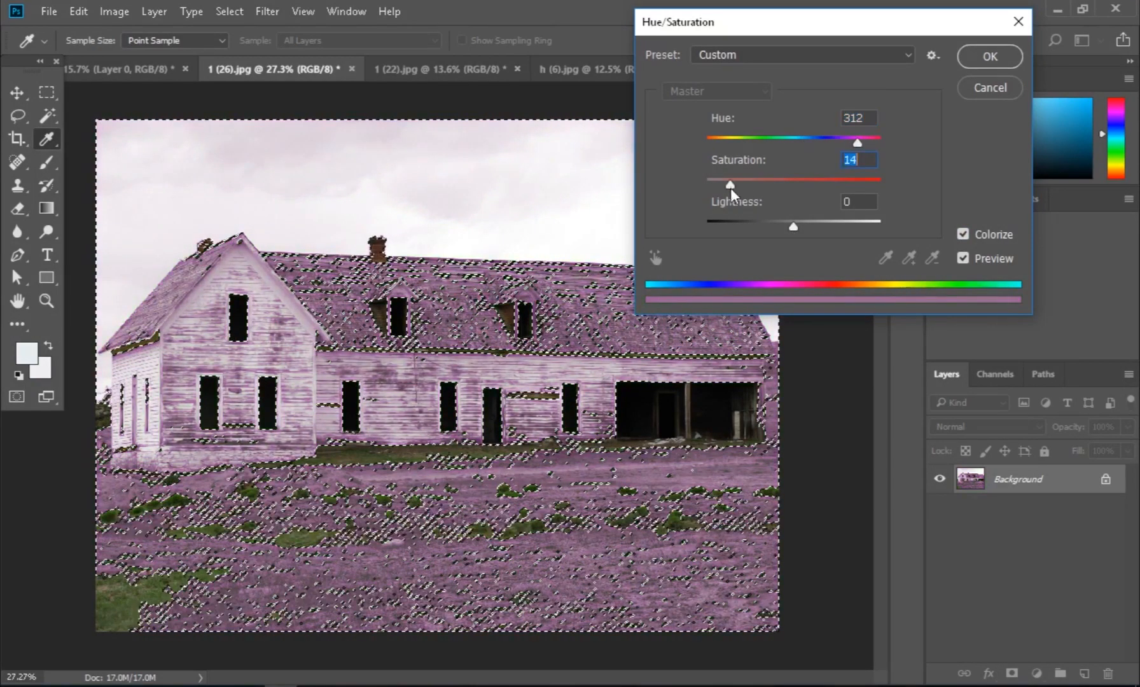
{"action": "mouse_move", "coordinate": [786, 226]}
{"action": "left_mouse_down"}
{"action": "mouse_move", "coordinate": [762, 225]}
{"action": "mouse_move", "coordinate": [788, 223]}
{"action": "left_mouse_up"}
{"action": "left_click", "coordinate": [990, 56]}
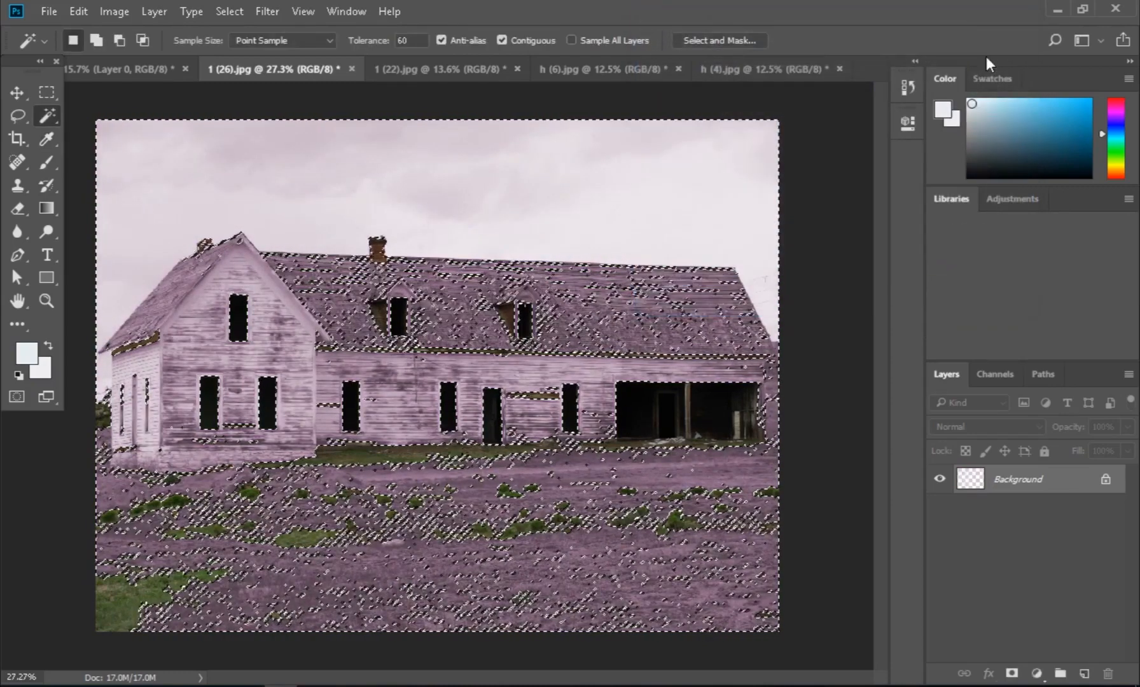
{"action": "key", "text": "ctrl+d"}
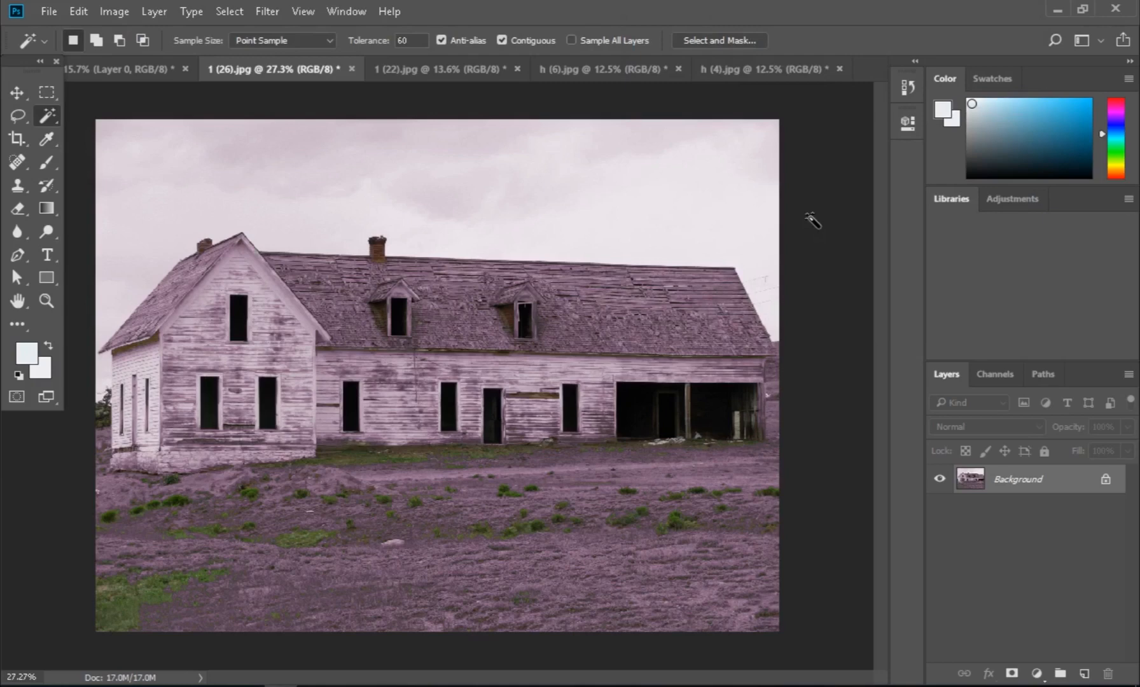
Compare the farmhouse photo without and with the purple colouring by stepping back and restoring it, and clear the selection again.
{"action": "left_click", "coordinate": [80, 11]}
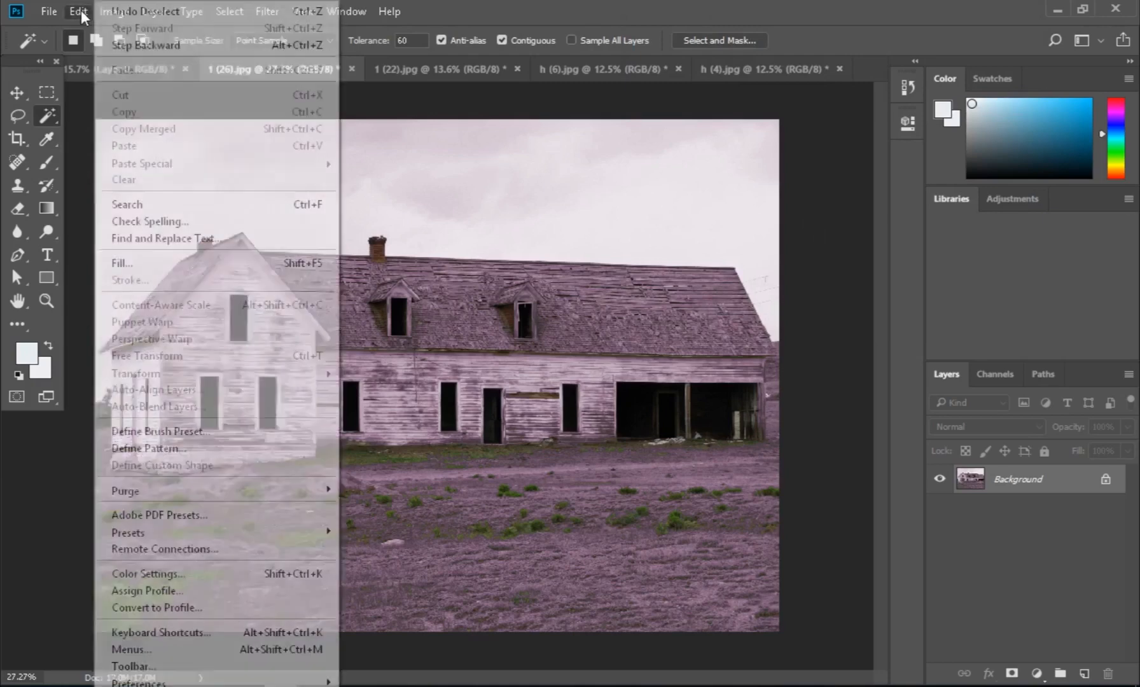
{"action": "left_click", "coordinate": [125, 46]}
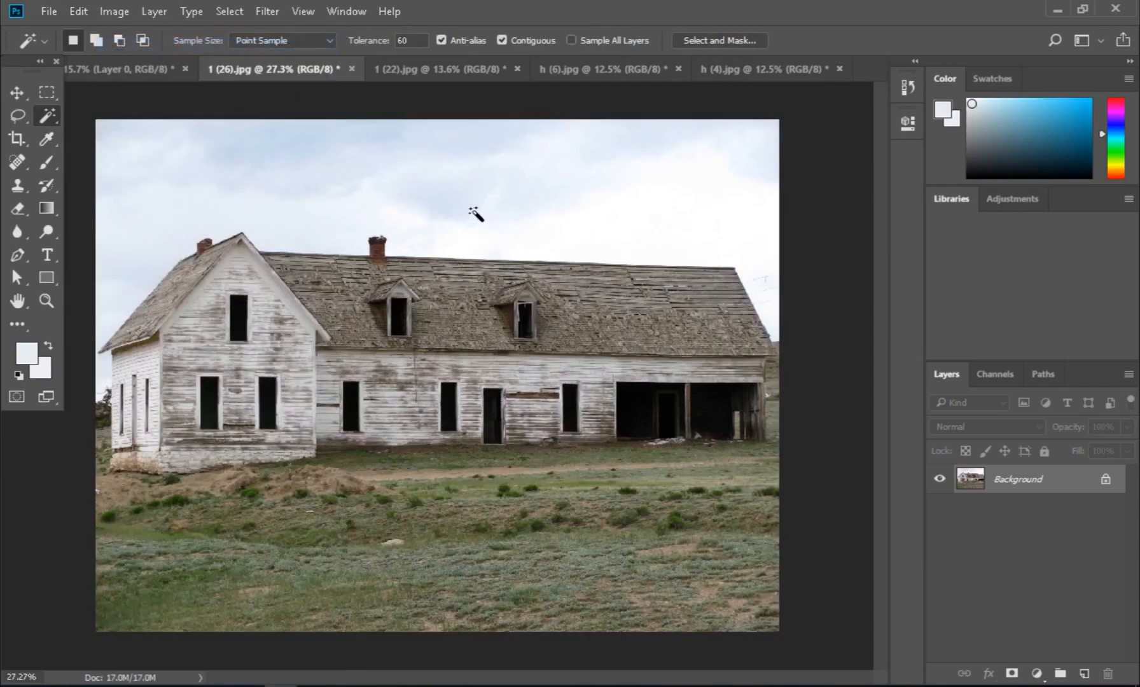
{"action": "left_click", "coordinate": [84, 11]}
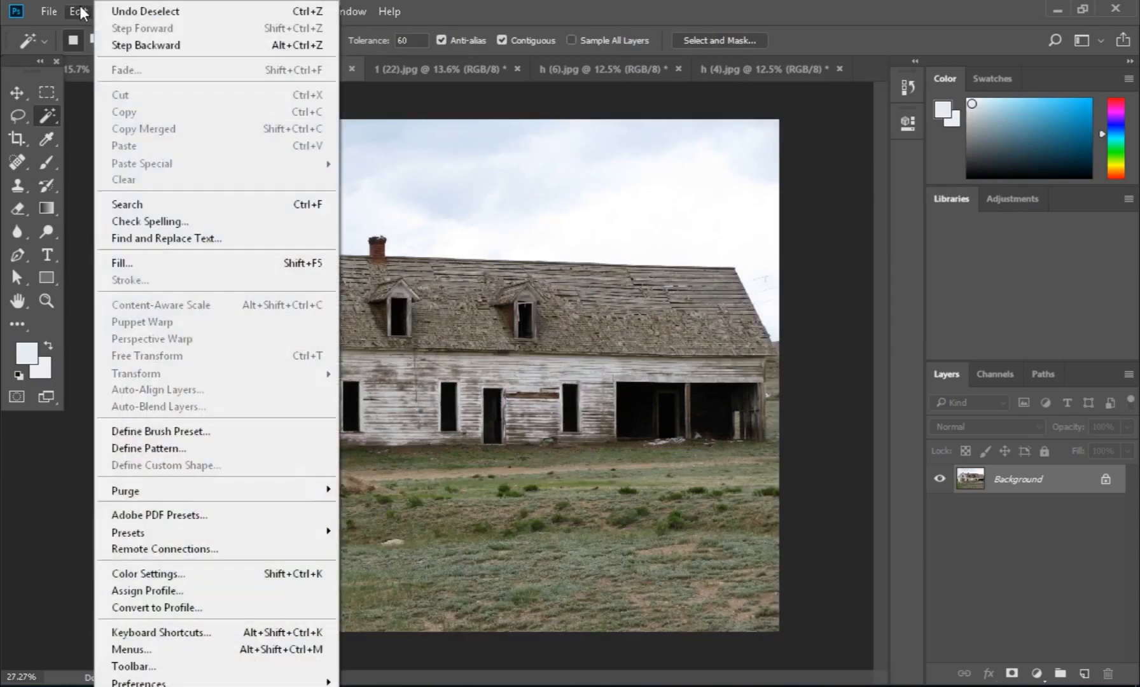
{"action": "left_click", "coordinate": [95, 19]}
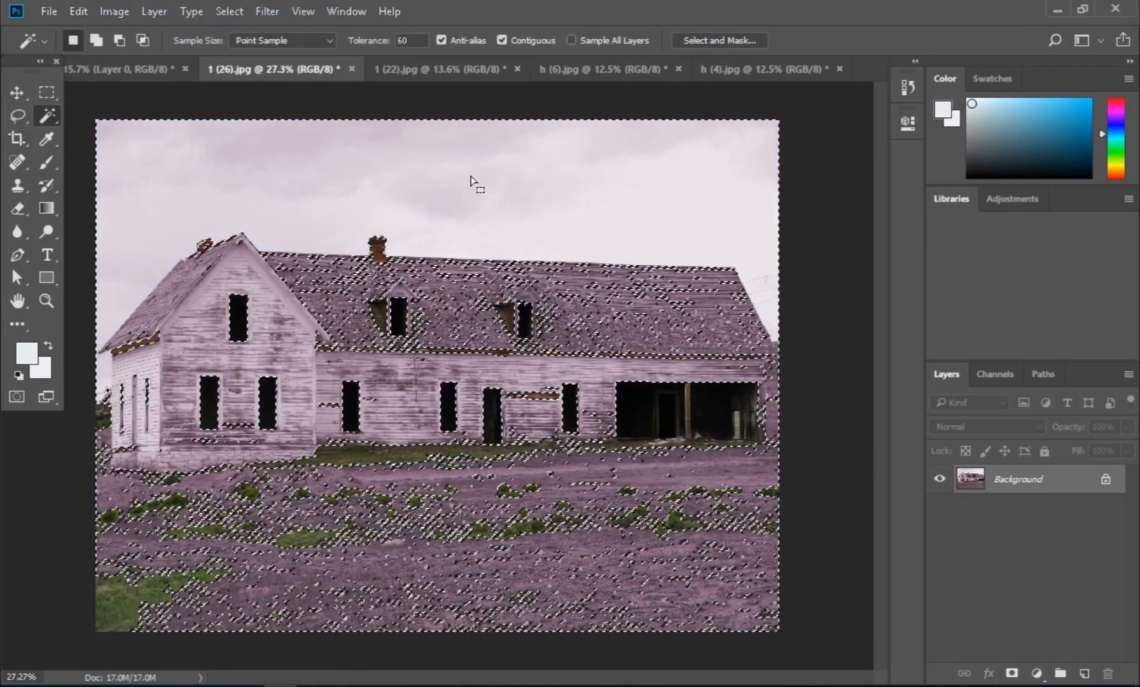
{"action": "key", "text": "ctrl+d"}
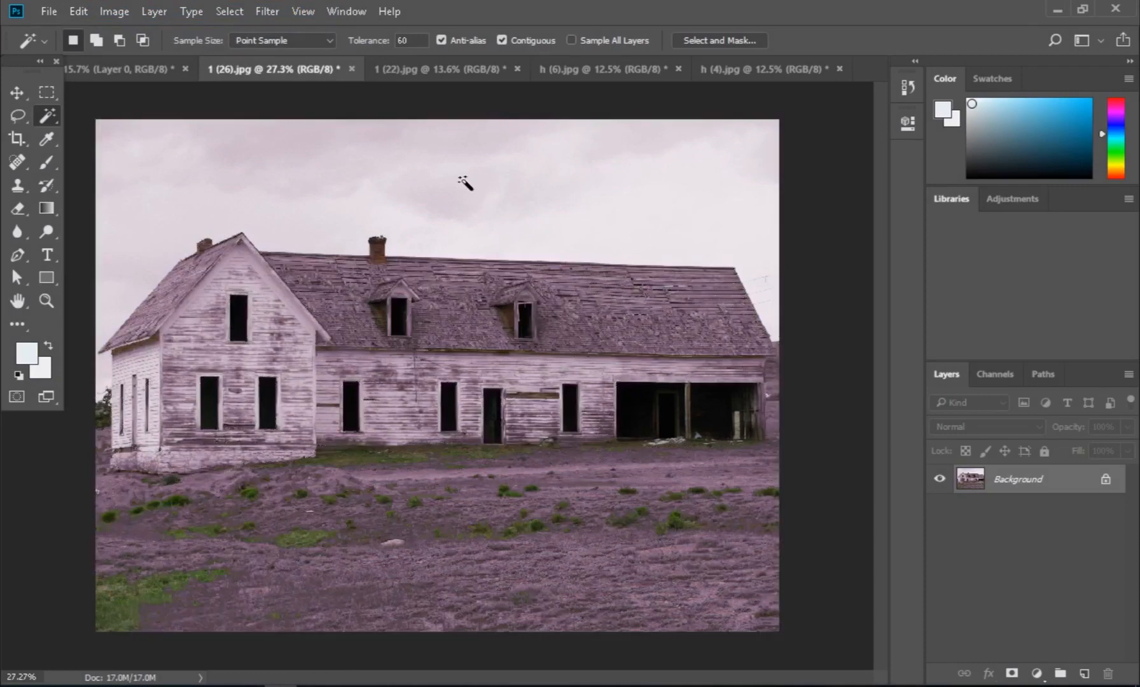
Select the grass near the photo's lower-left corner with the Magic Wand, replacing the first attempt with one at tolerance 40.
{"action": "left_click", "coordinate": [228, 11]}
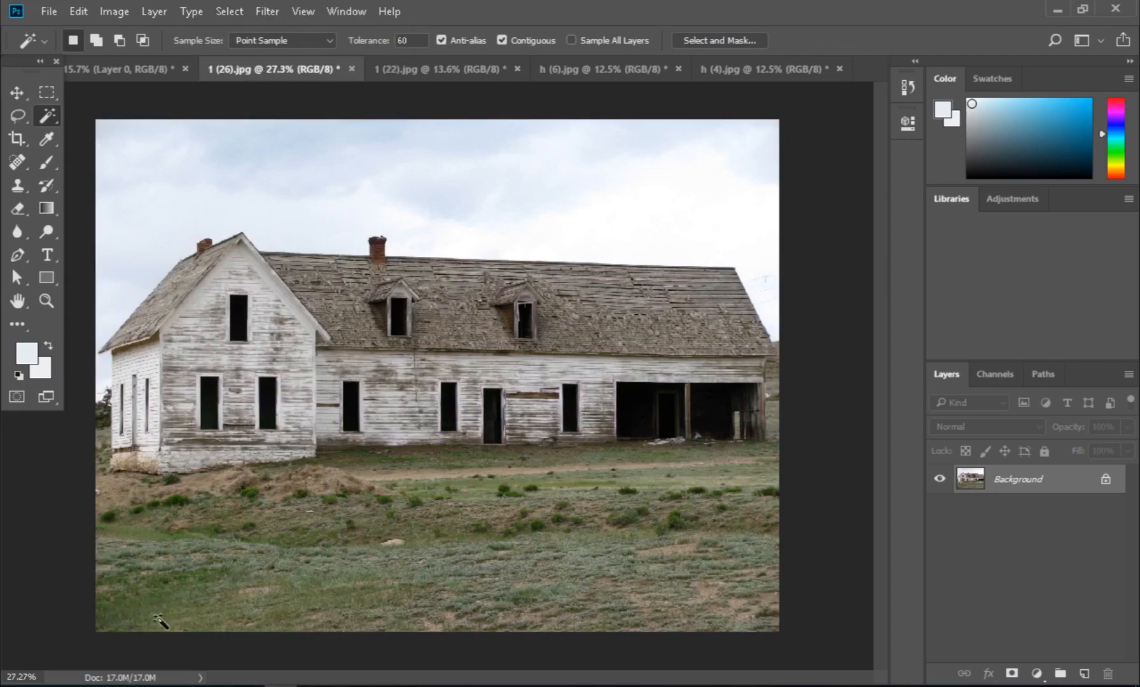
{"action": "left_click", "coordinate": [153, 588]}
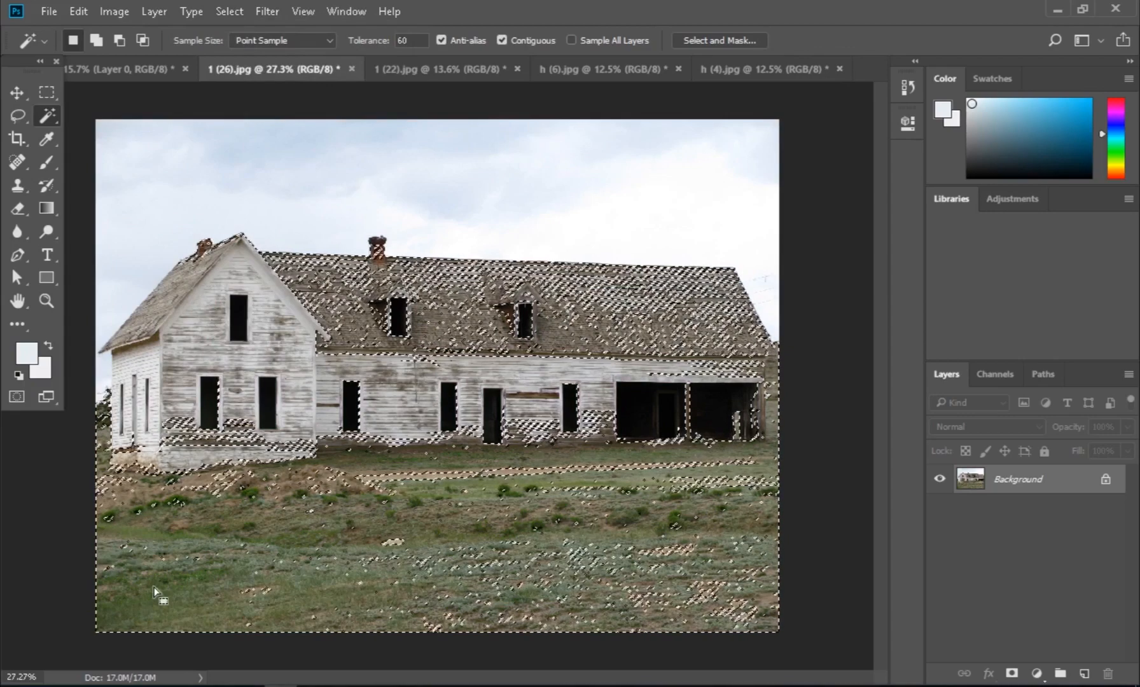
{"action": "key", "text": "ctrl+d"}
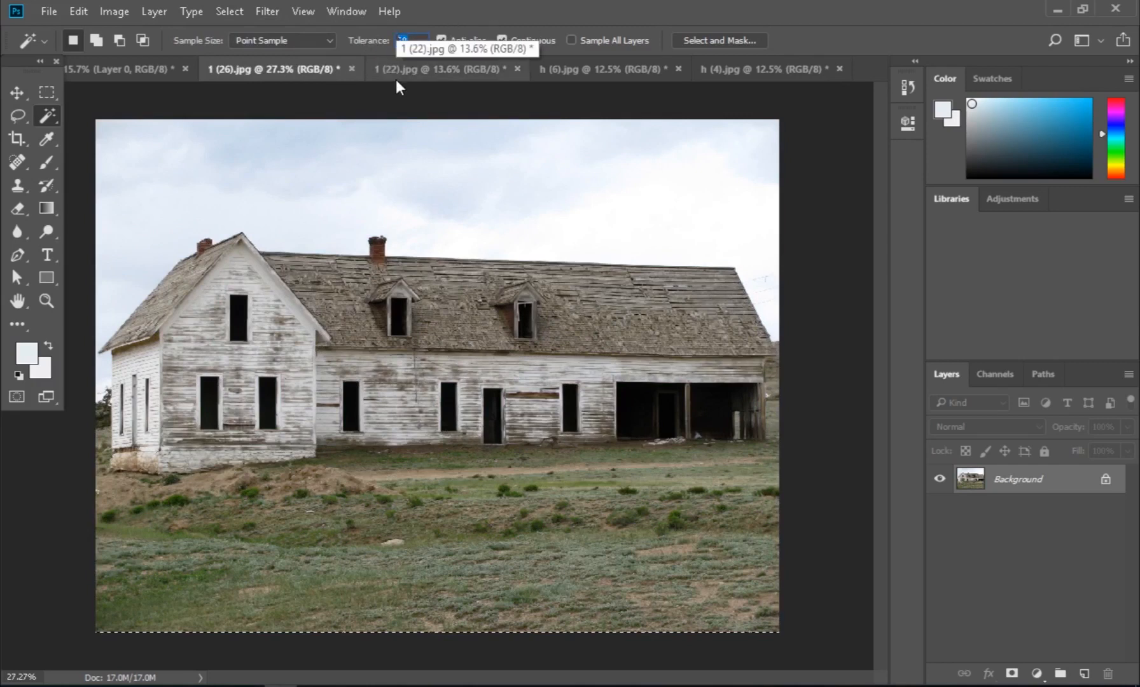
{"action": "type", "text": "40"}
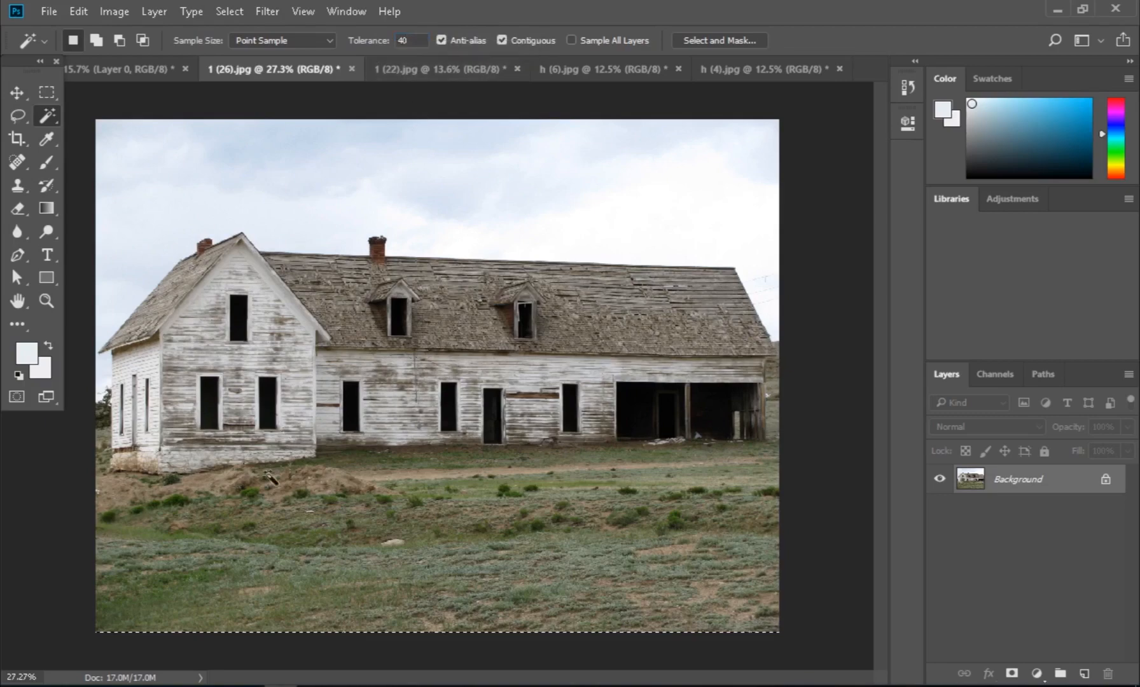
{"action": "left_click", "coordinate": [170, 584]}
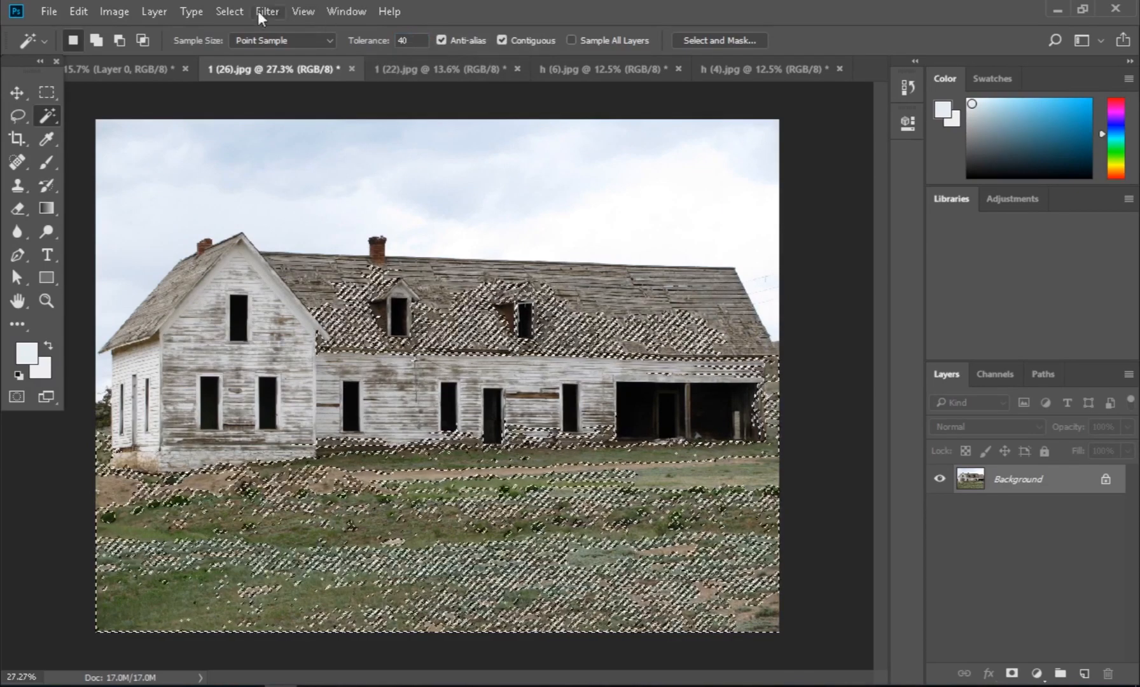
Invert the grass selection and enlarge it with Grow.
{"action": "left_click", "coordinate": [238, 10]}
{"action": "left_click", "coordinate": [259, 76]}
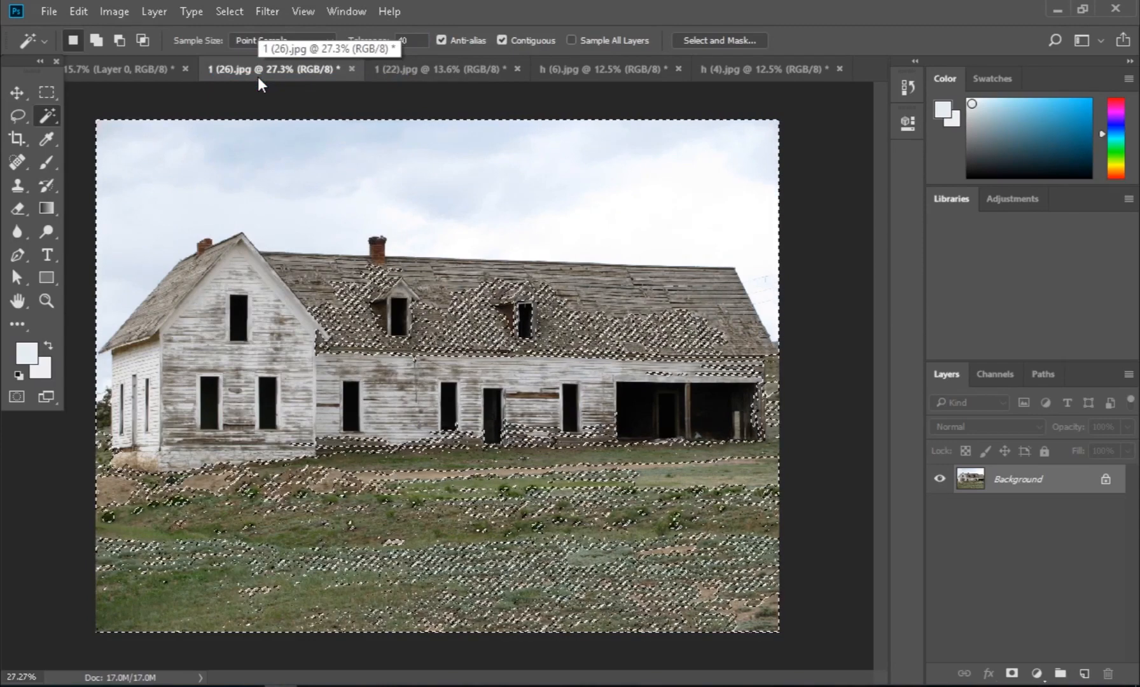
{"action": "left_click", "coordinate": [224, 11]}
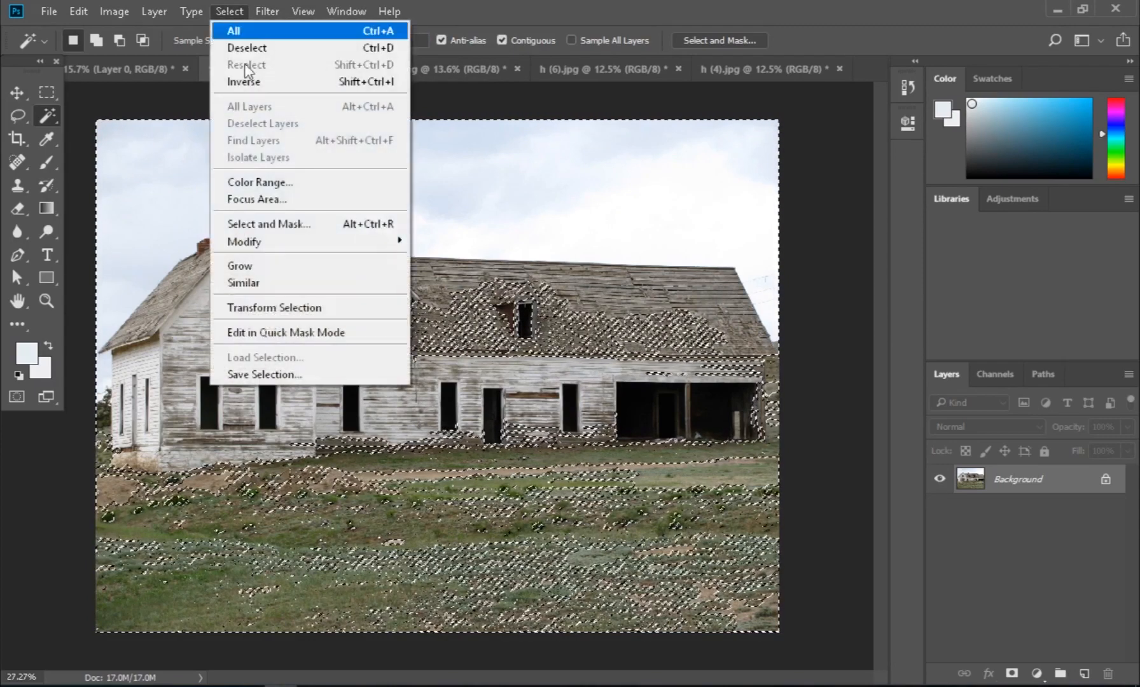
{"action": "left_click", "coordinate": [275, 263]}
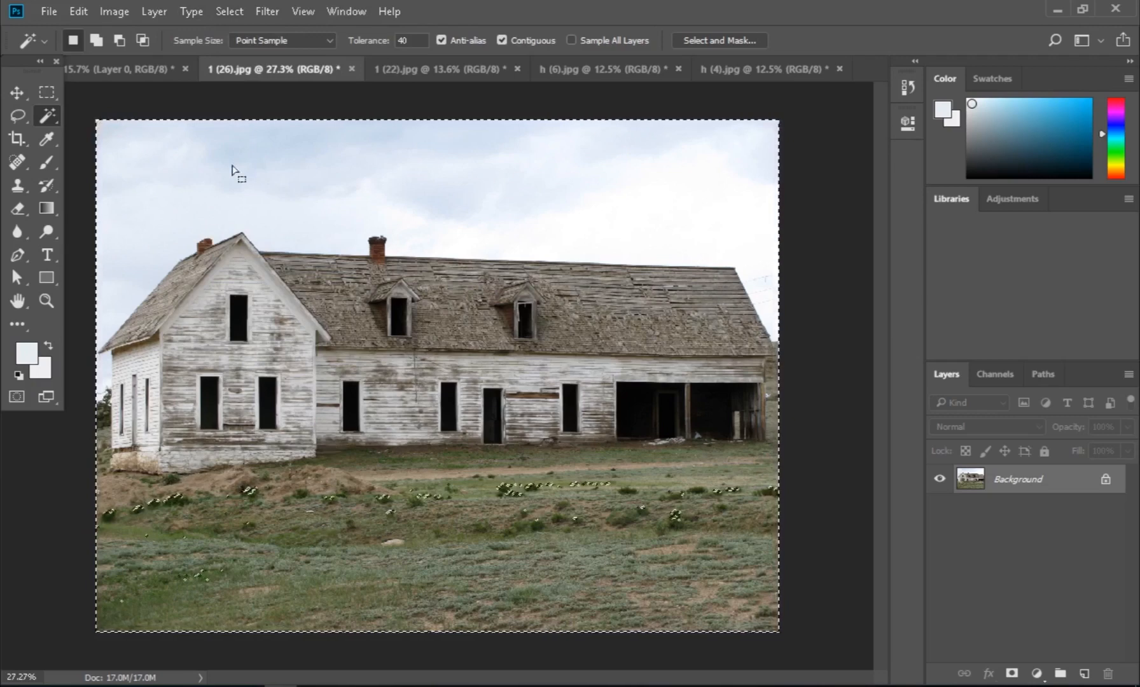
Switch to the 1 (22).jpg street photo.
{"action": "left_click", "coordinate": [303, 11]}
{"action": "left_click", "coordinate": [432, 67]}
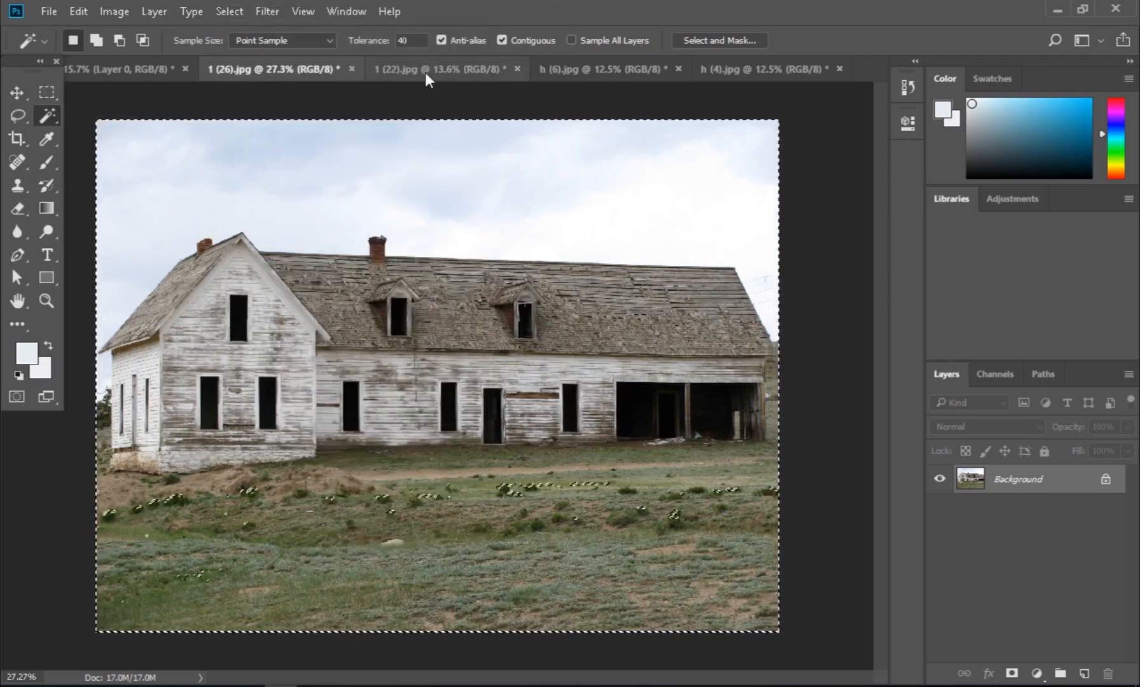
{"action": "left_click", "coordinate": [425, 72]}
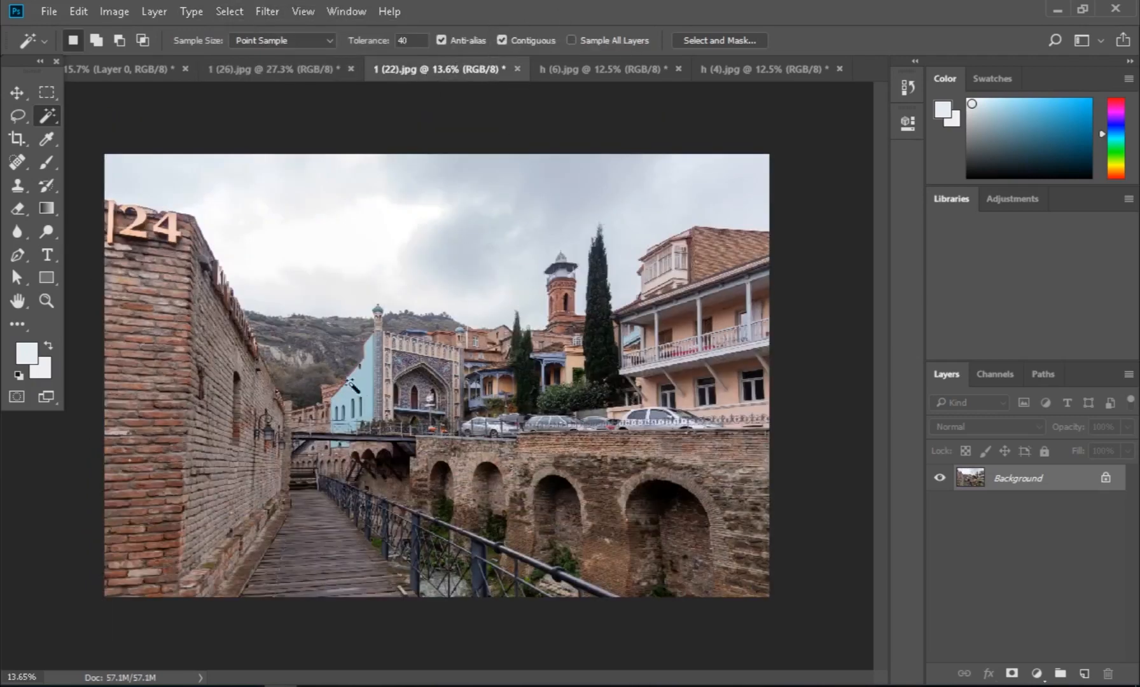
Select the light-blue side wall of the tiled building in the street photo with the Magic Wand.
{"action": "scroll", "coordinate": [364, 507], "scroll_direction": "up", "scroll_amount": 3}
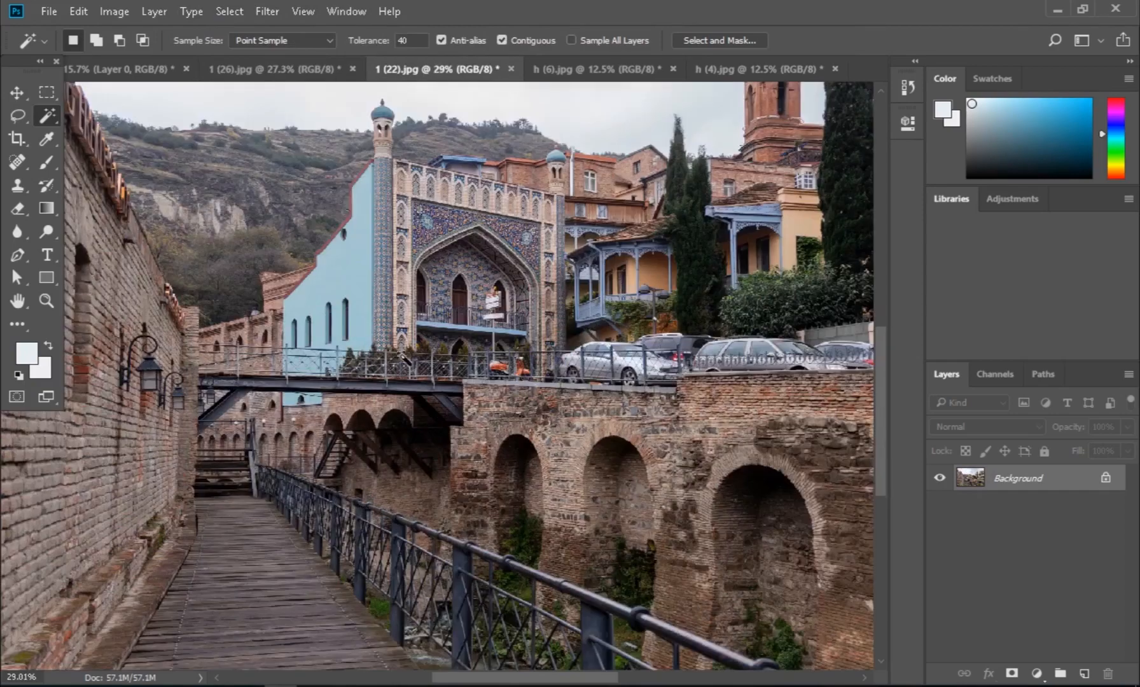
{"action": "scroll", "coordinate": [401, 356], "scroll_direction": "up", "scroll_amount": 3}
{"action": "scroll", "coordinate": [341, 299], "scroll_direction": "up", "scroll_amount": 2}
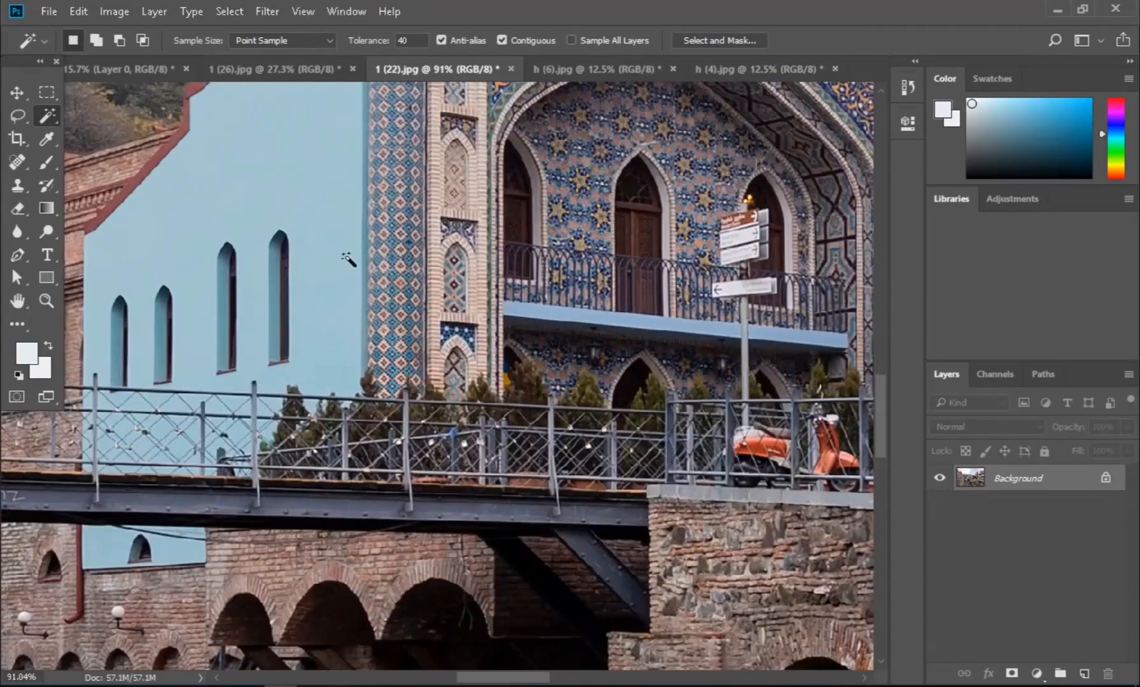
{"action": "left_click_drag", "start_coordinate": [345, 229], "coordinate": [421, 421]}
{"action": "left_click", "coordinate": [380, 301]}
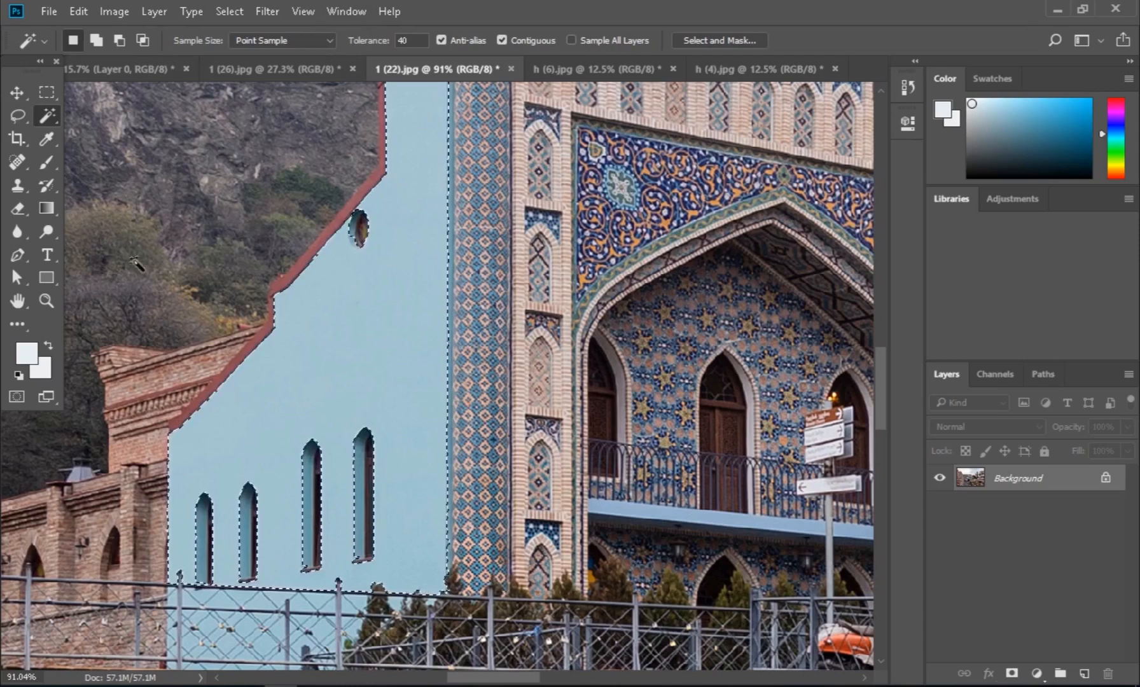
Extend the blue wall selection to matching colours across the whole photo with Similar.
{"action": "left_click", "coordinate": [229, 11]}
{"action": "left_click", "coordinate": [282, 266]}
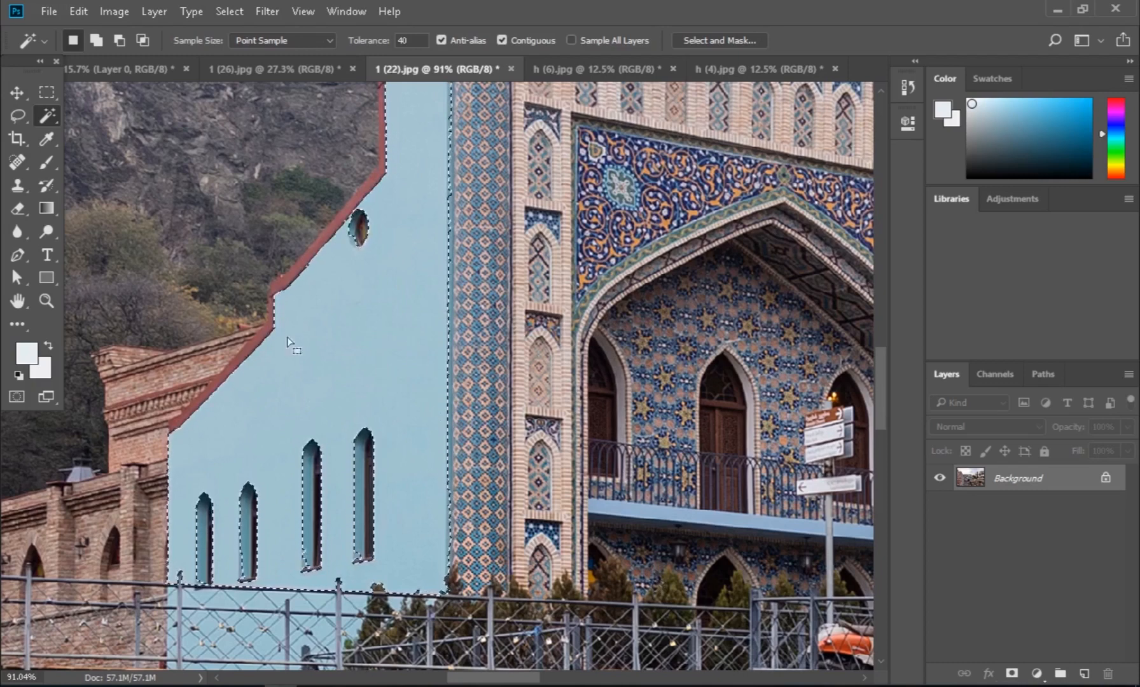
{"action": "left_click", "coordinate": [223, 12]}
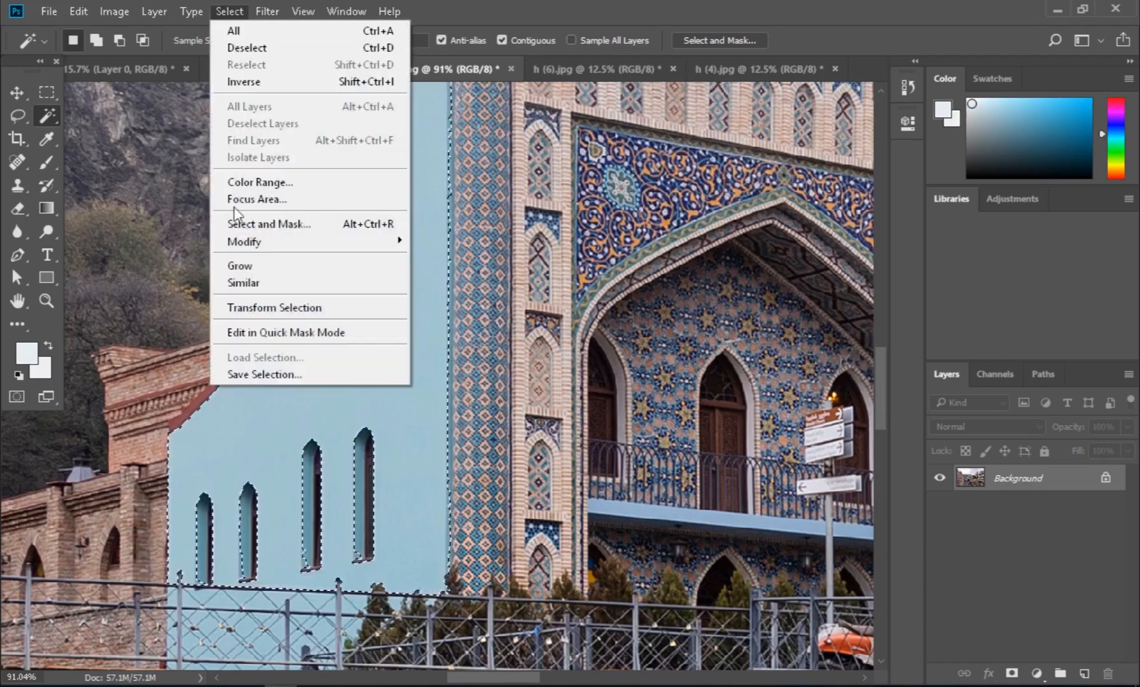
{"action": "left_click", "coordinate": [234, 282]}
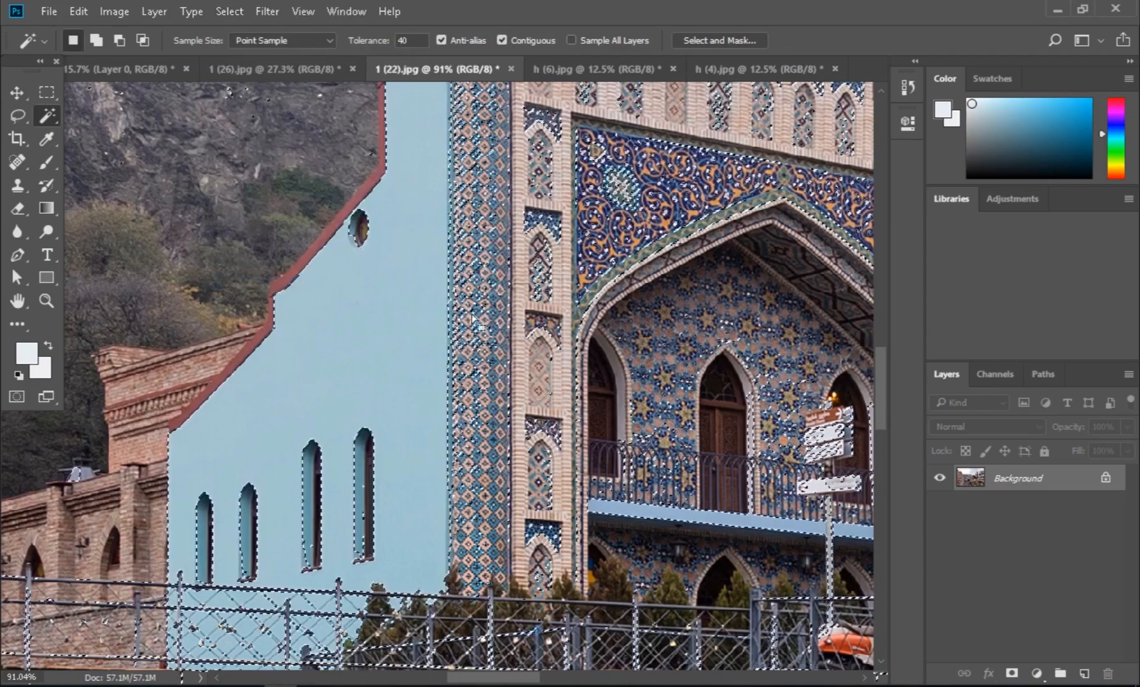
{"action": "scroll", "coordinate": [490, 439], "scroll_direction": "down", "scroll_amount": 6}
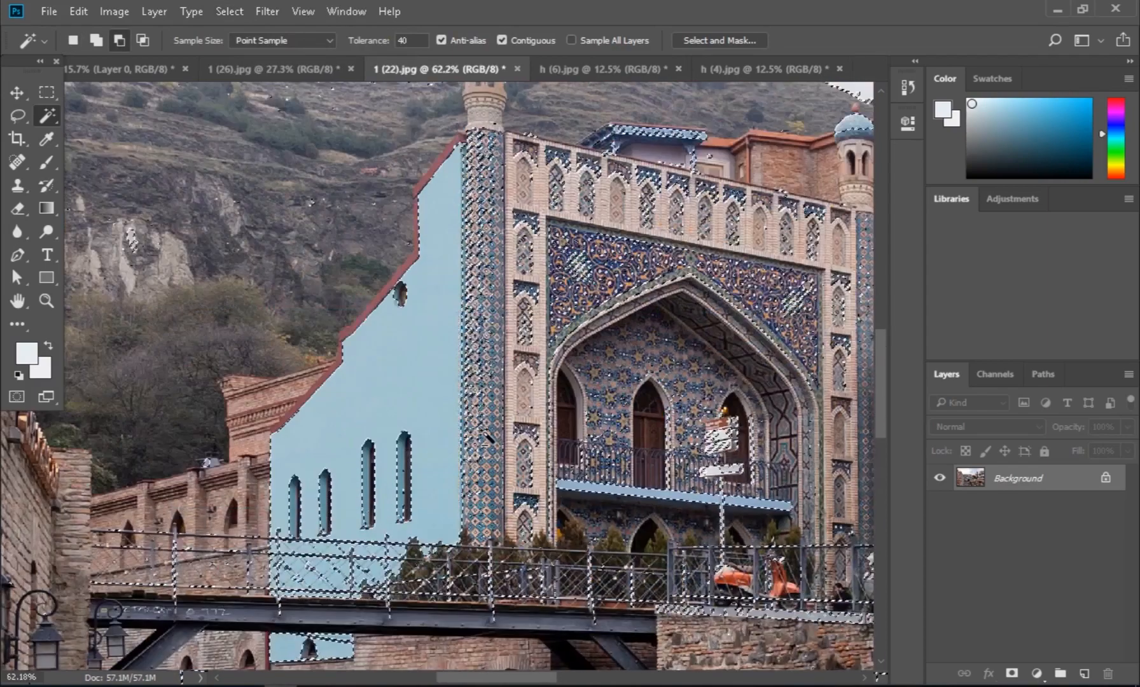
{"action": "scroll", "coordinate": [489, 439], "scroll_direction": "down", "scroll_amount": 2}
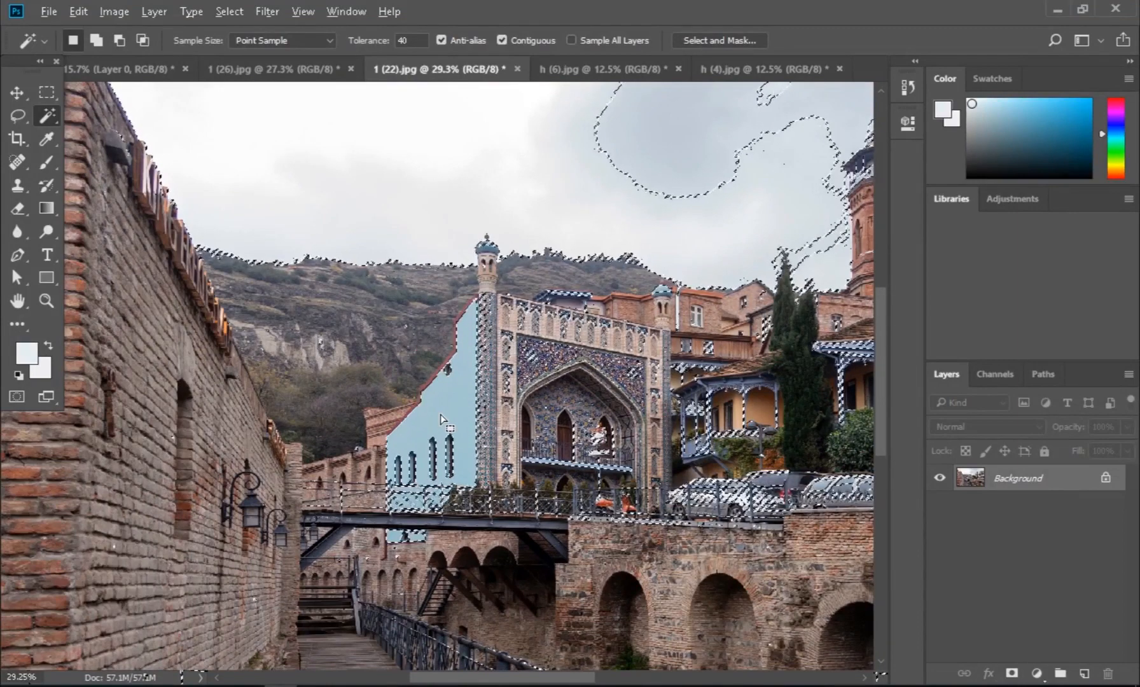
{"action": "scroll", "coordinate": [441, 420], "scroll_direction": "down", "scroll_amount": 3}
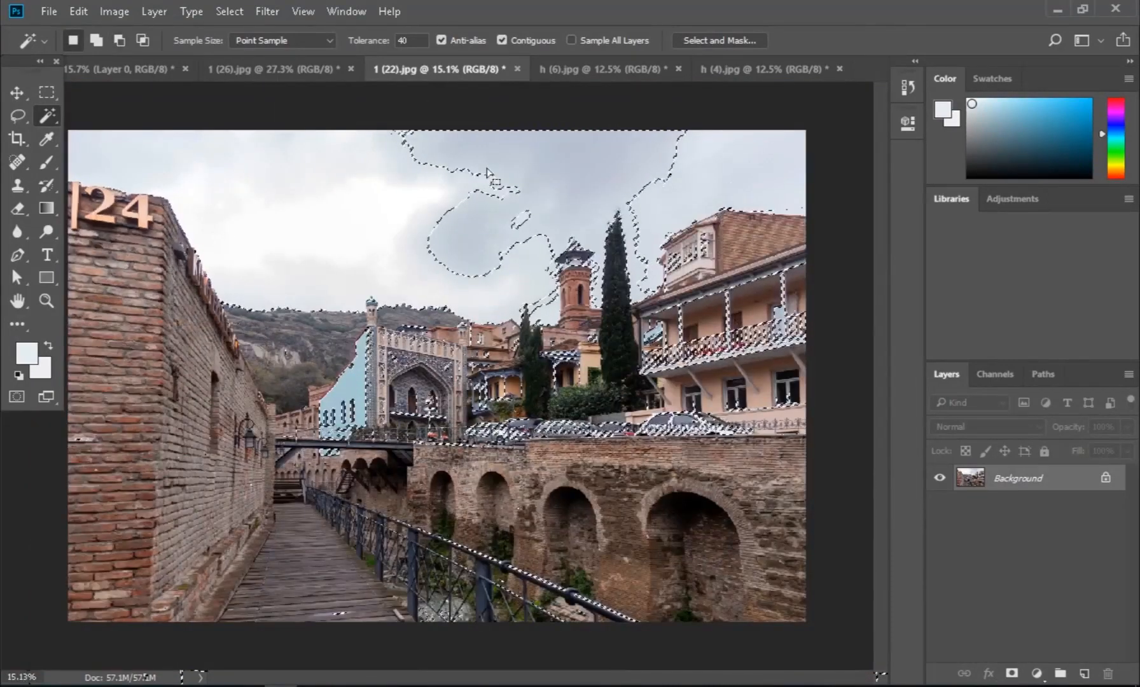
Recolour the selected areas with Hue/Saturation in Colorize mode, at hue 17, saturation 10 and lightness +50.
{"action": "left_click", "coordinate": [108, 10]}
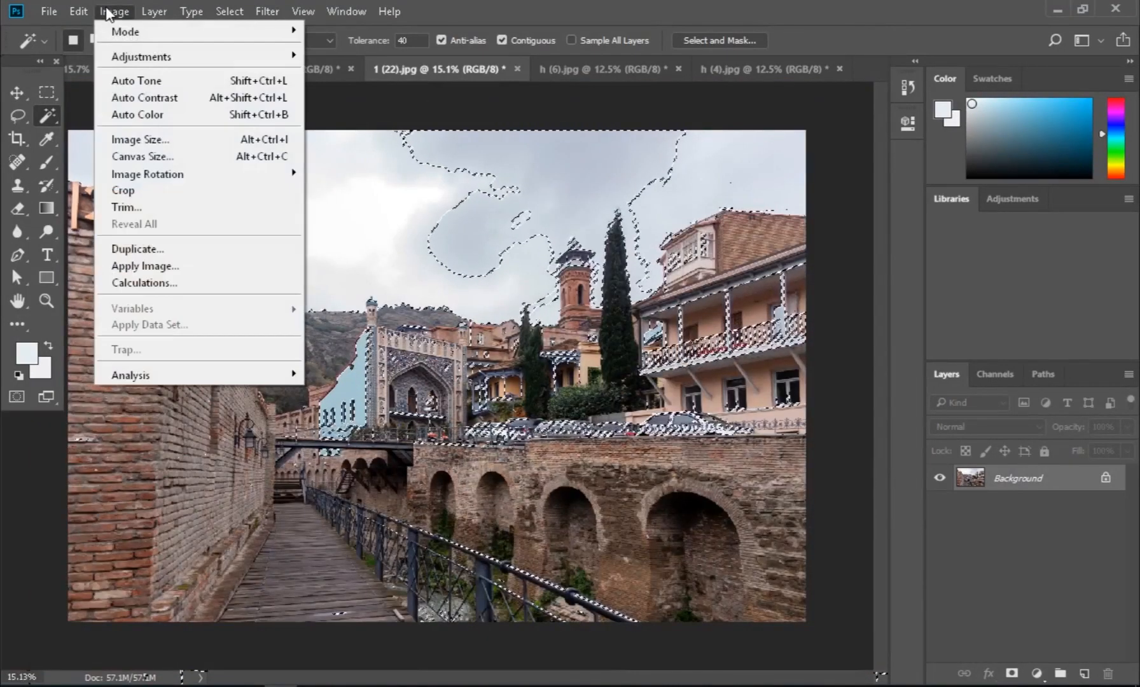
{"action": "mouse_move", "coordinate": [152, 56]}
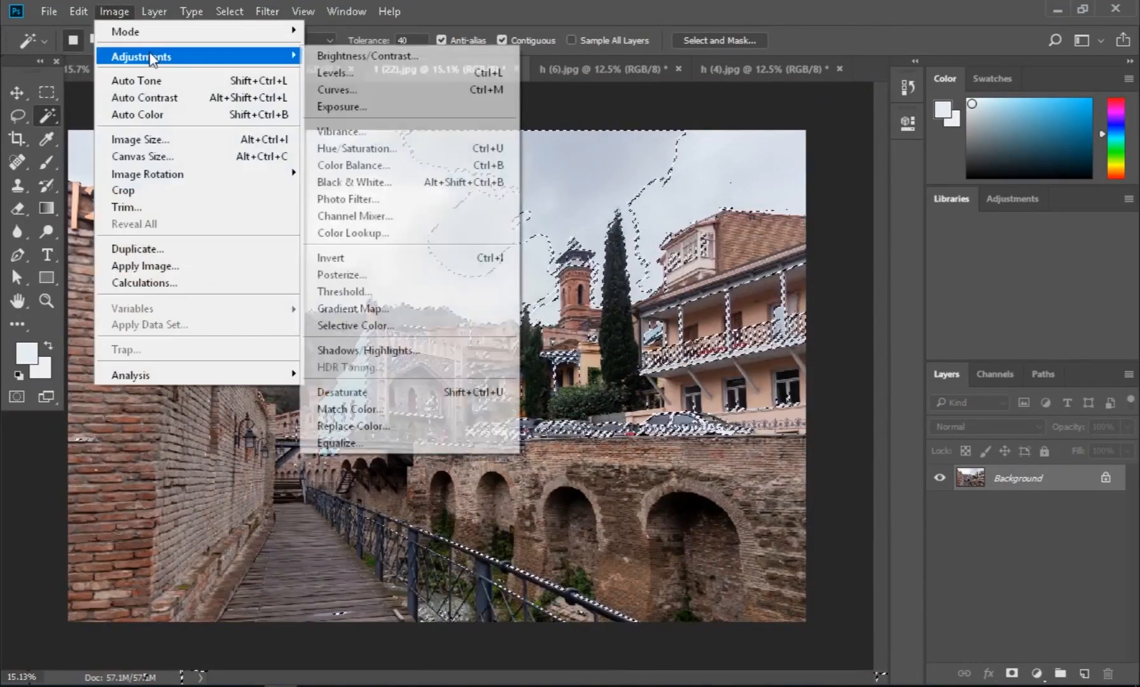
{"action": "left_click", "coordinate": [389, 149]}
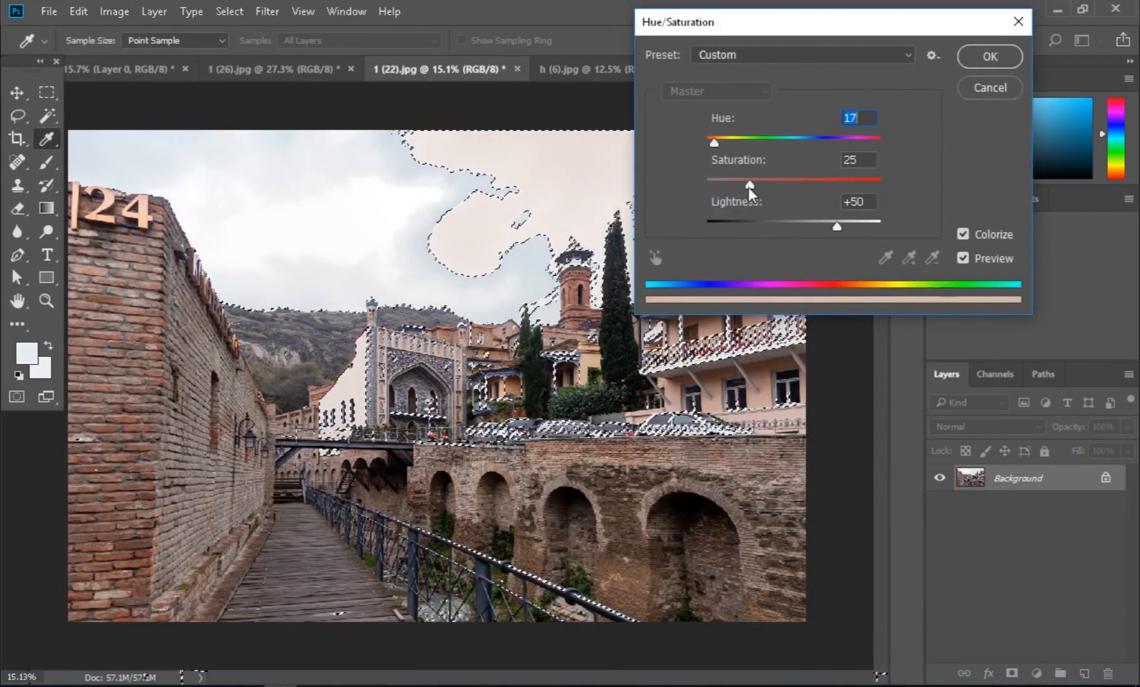
{"action": "mouse_move", "coordinate": [749, 184]}
{"action": "left_mouse_down"}
{"action": "mouse_move", "coordinate": [806, 183]}
{"action": "mouse_move", "coordinate": [731, 177]}
{"action": "left_mouse_up"}
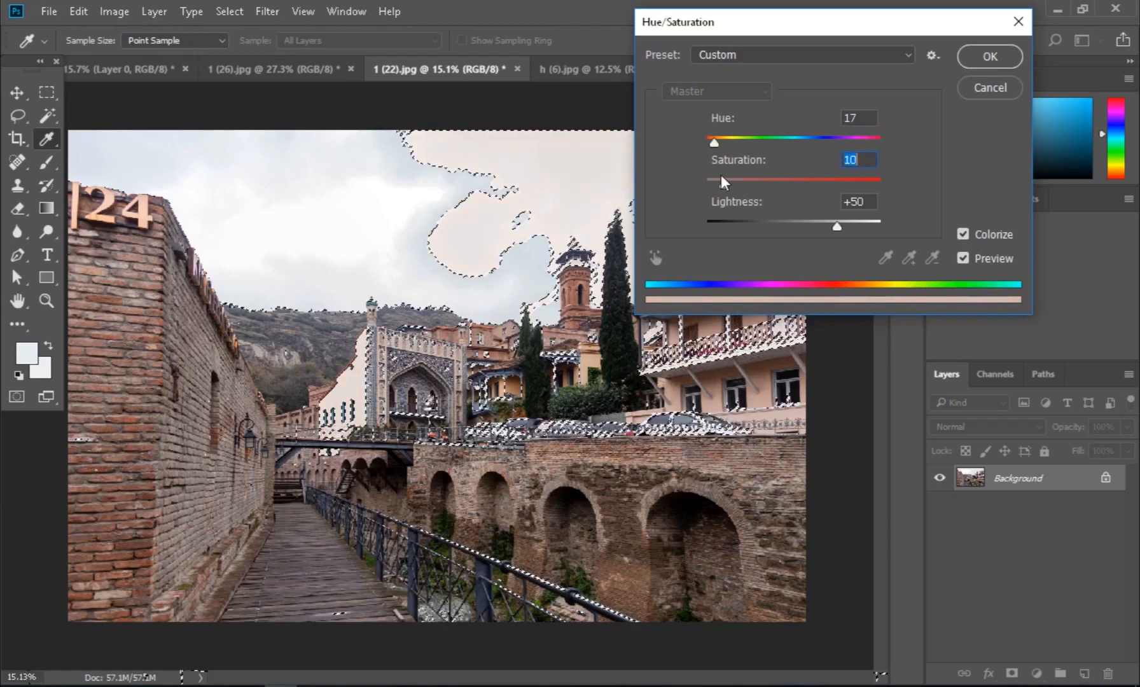
{"action": "left_click", "coordinate": [983, 57]}
{"action": "key", "text": "w"}
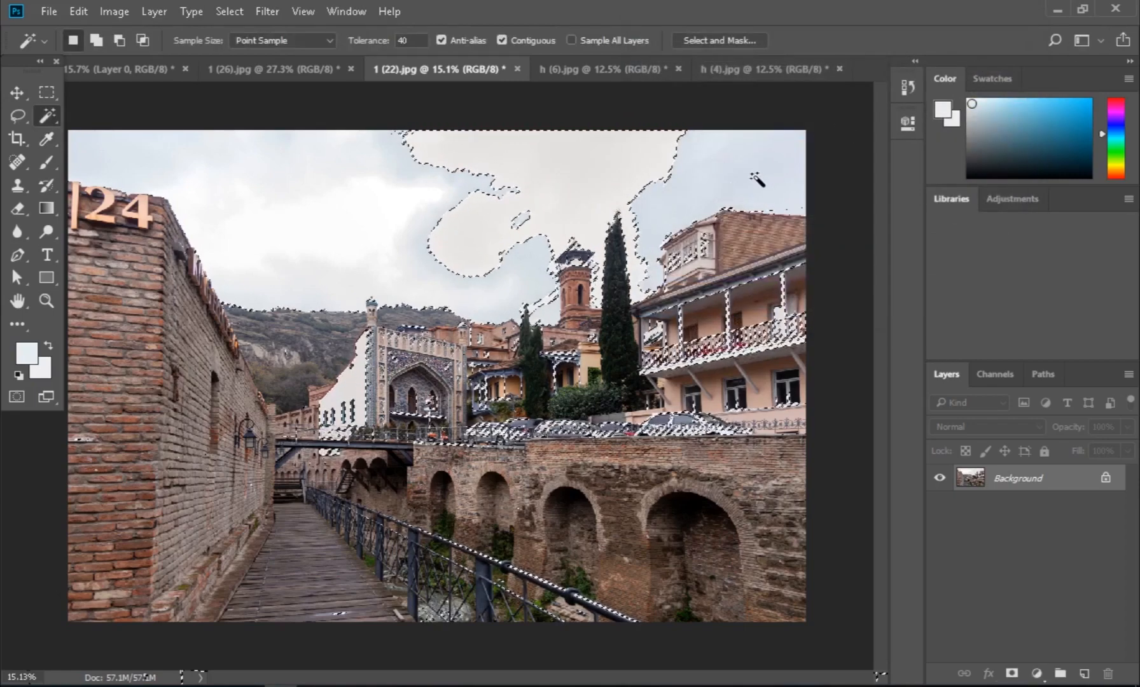
Clear the selection to inspect the recoloured wall, and step back to the original blue wall selection before Similar.
{"action": "key", "text": "ctrl+d"}
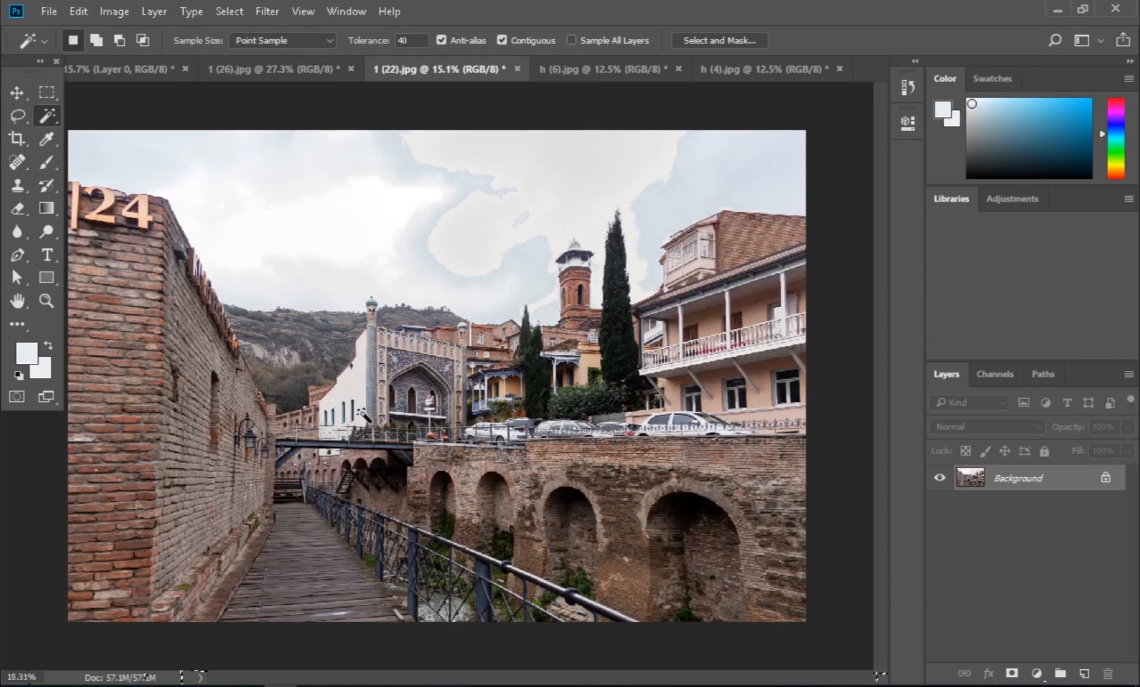
{"action": "scroll", "coordinate": [365, 415], "scroll_direction": "up", "scroll_amount": 10}
{"action": "scroll", "coordinate": [321, 346], "scroll_direction": "down", "scroll_amount": 4}
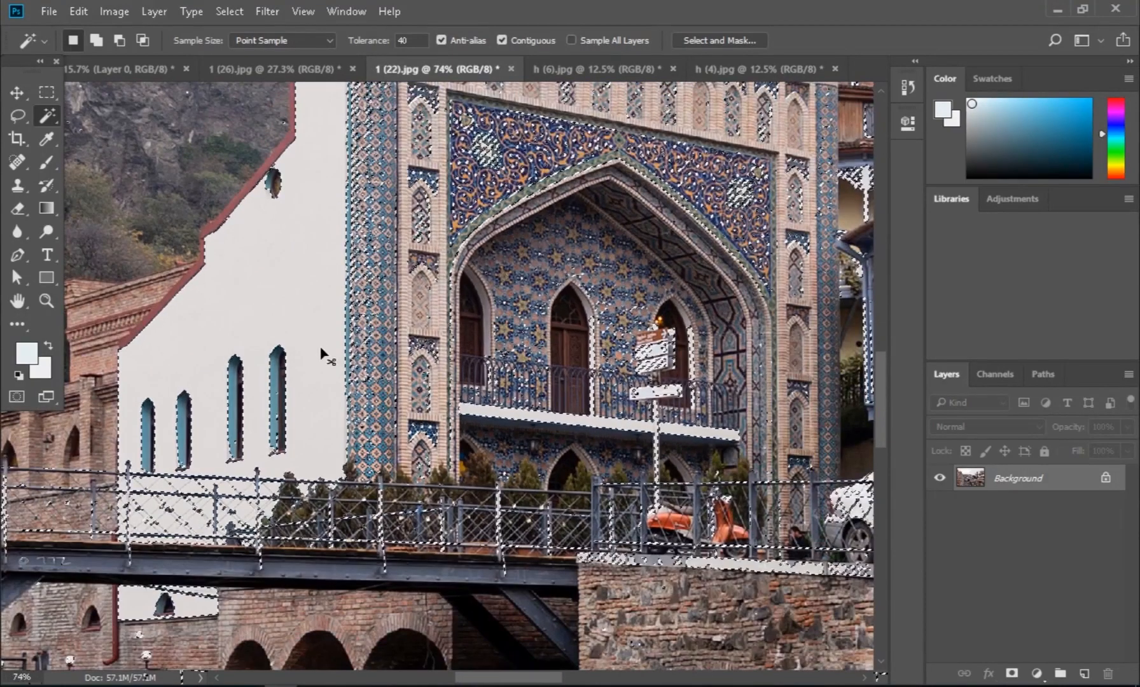
{"action": "left_click", "coordinate": [321, 350]}
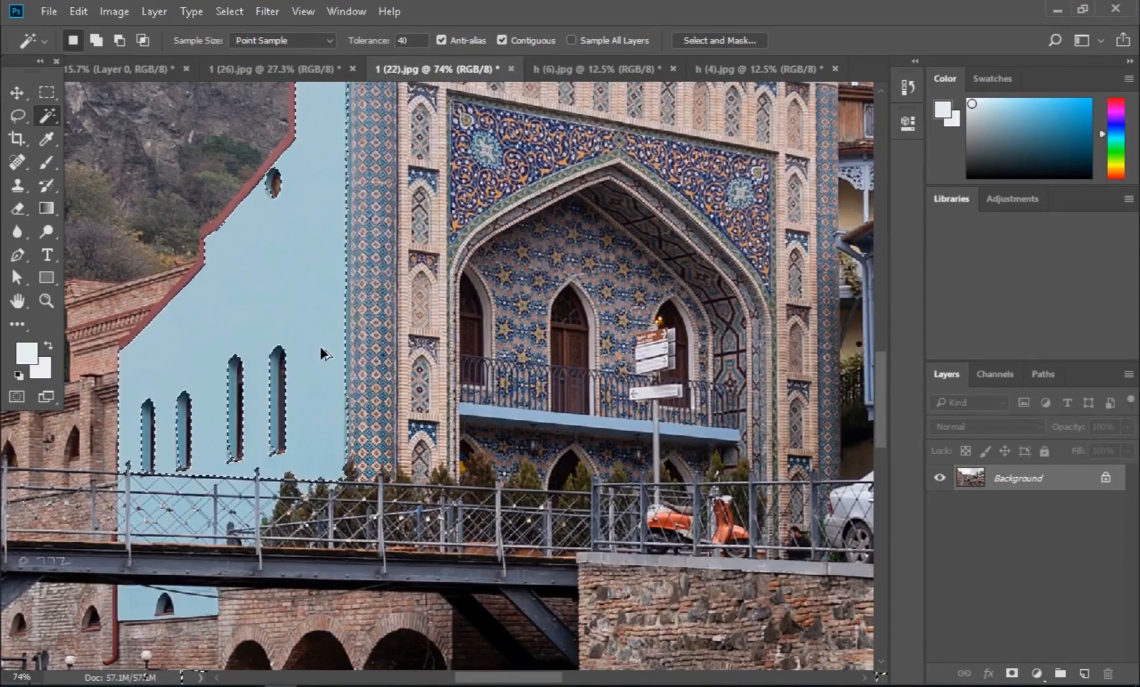
Switch to the yellow-shirt portrait and outline the man's head and neck with the Lasso.
{"action": "left_click", "coordinate": [229, 11]}
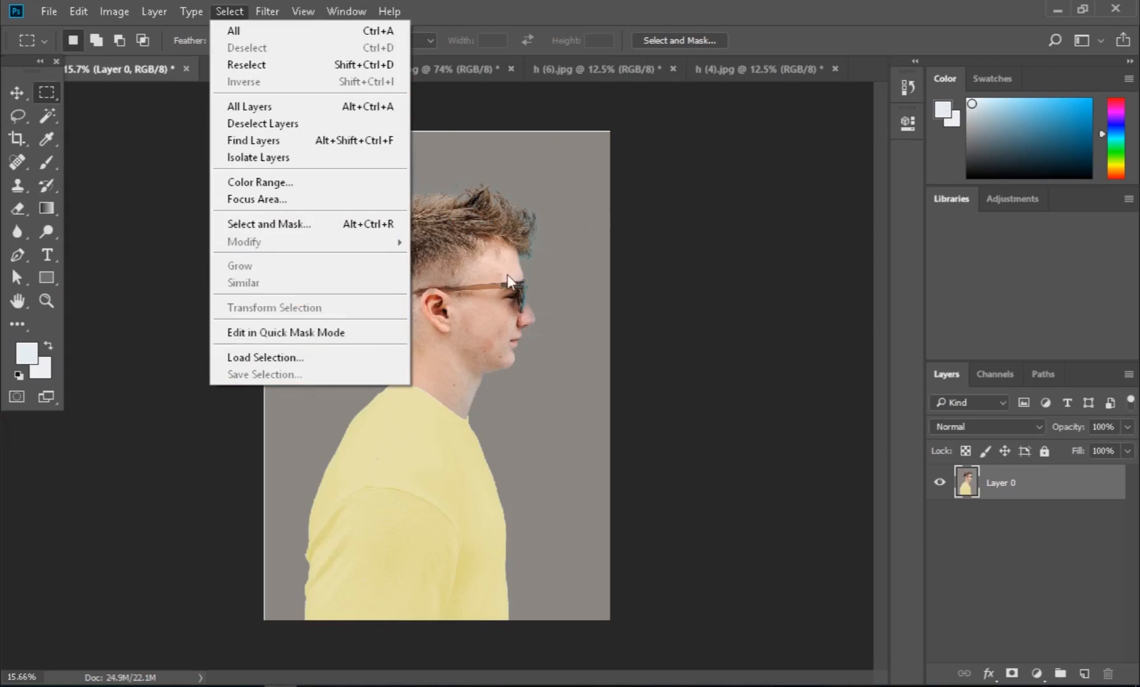
{"action": "left_click", "coordinate": [14, 114]}
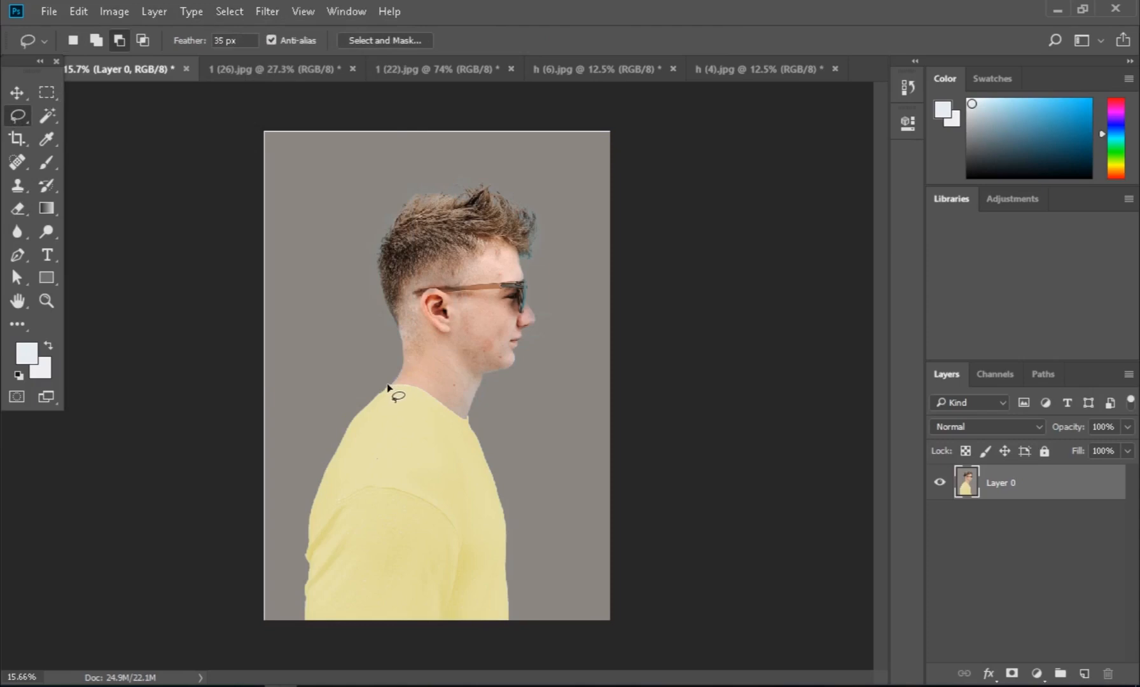
{"action": "mouse_move", "coordinate": [397, 326]}
{"action": "left_mouse_down"}
{"action": "mouse_move", "coordinate": [382, 250]}
{"action": "mouse_move", "coordinate": [465, 413]}
{"action": "left_mouse_up"}
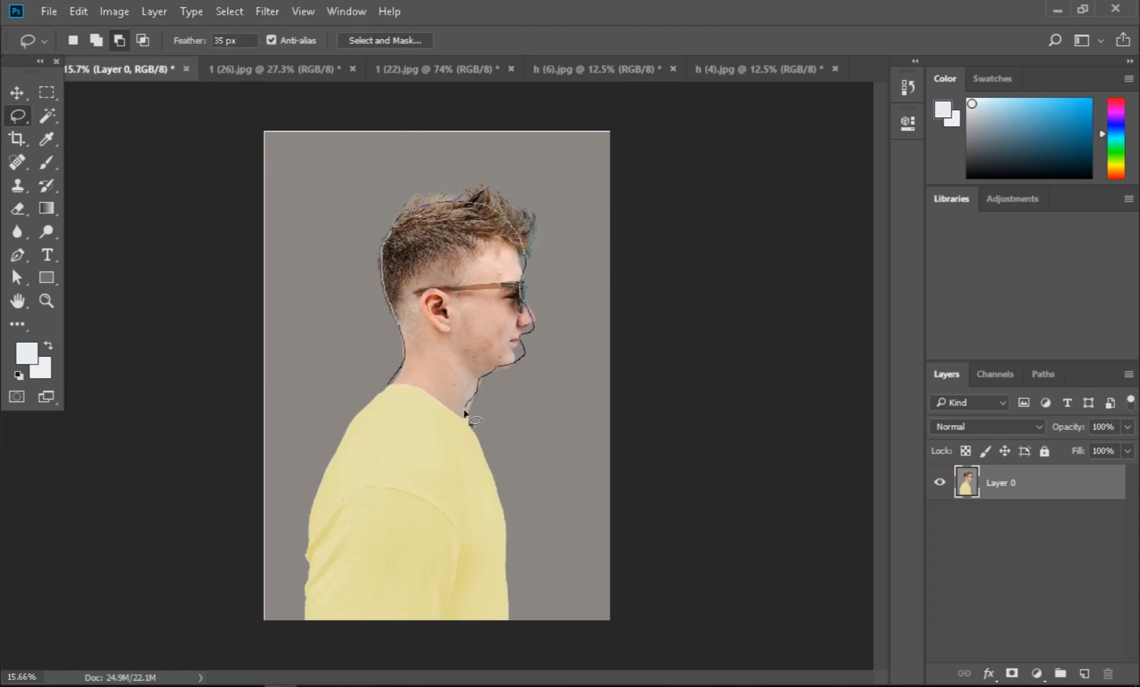
{"action": "left_click_drag", "start_coordinate": [385, 389], "coordinate": [386, 387]}
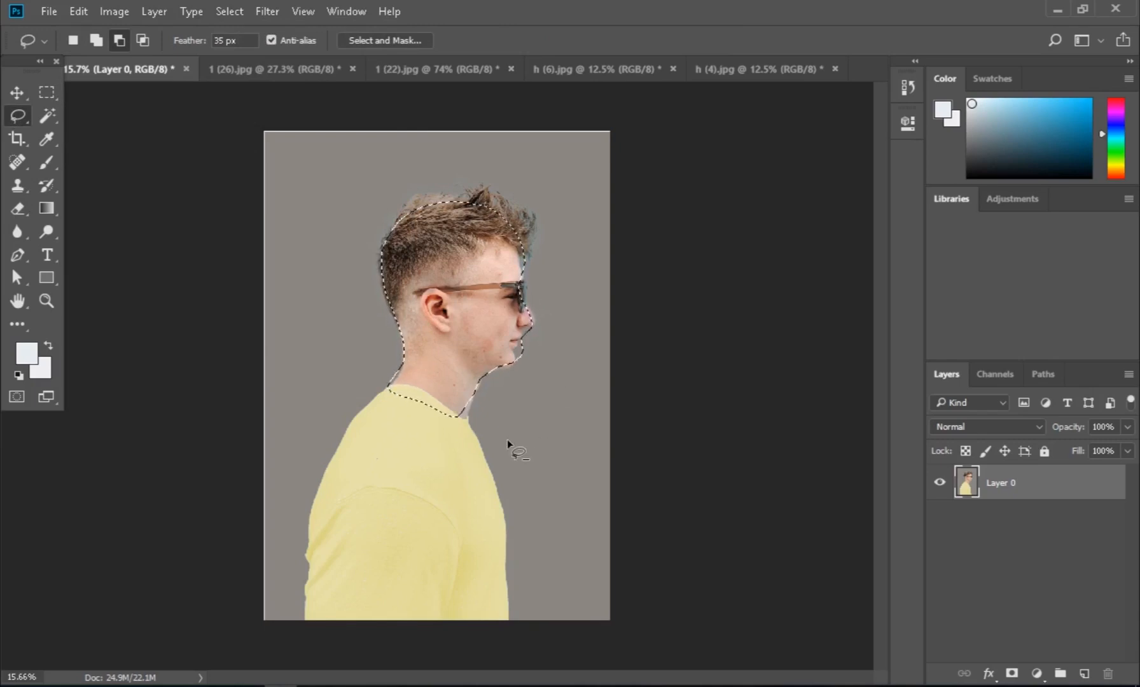
Resize the head selection with Transform Selection, trying larger and smaller scales and ending at about 105% width and 99% height.
{"action": "left_click", "coordinate": [230, 13]}
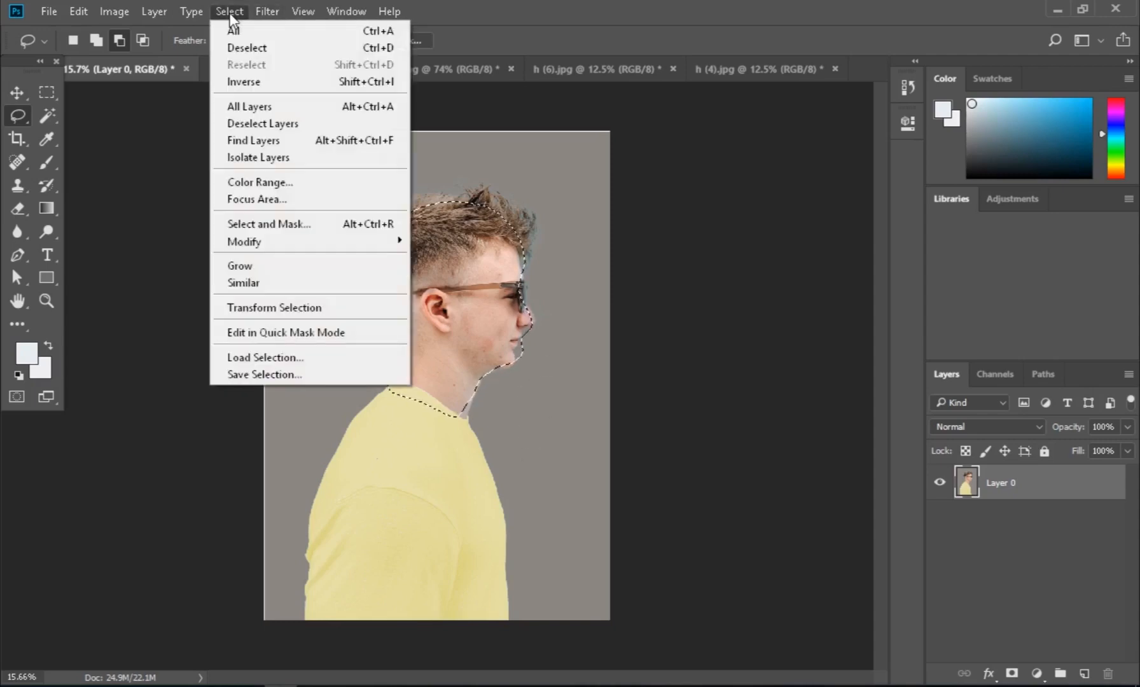
{"action": "left_click", "coordinate": [287, 309]}
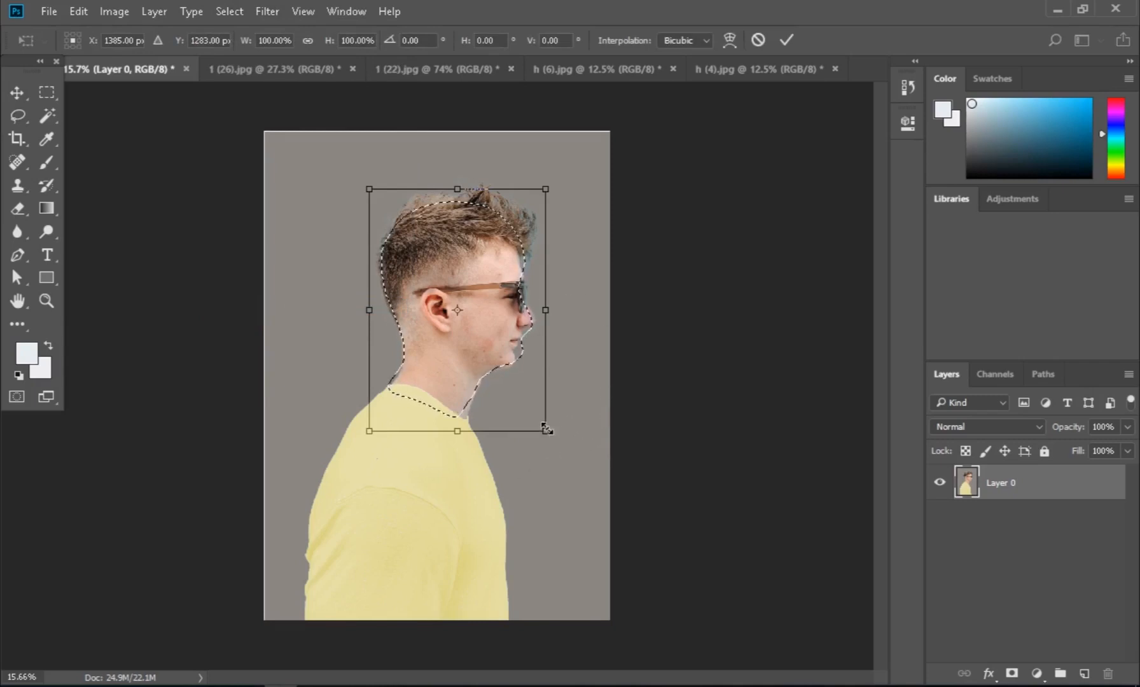
{"action": "left_click_drag", "start_coordinate": [548, 434], "coordinate": [595, 463]}
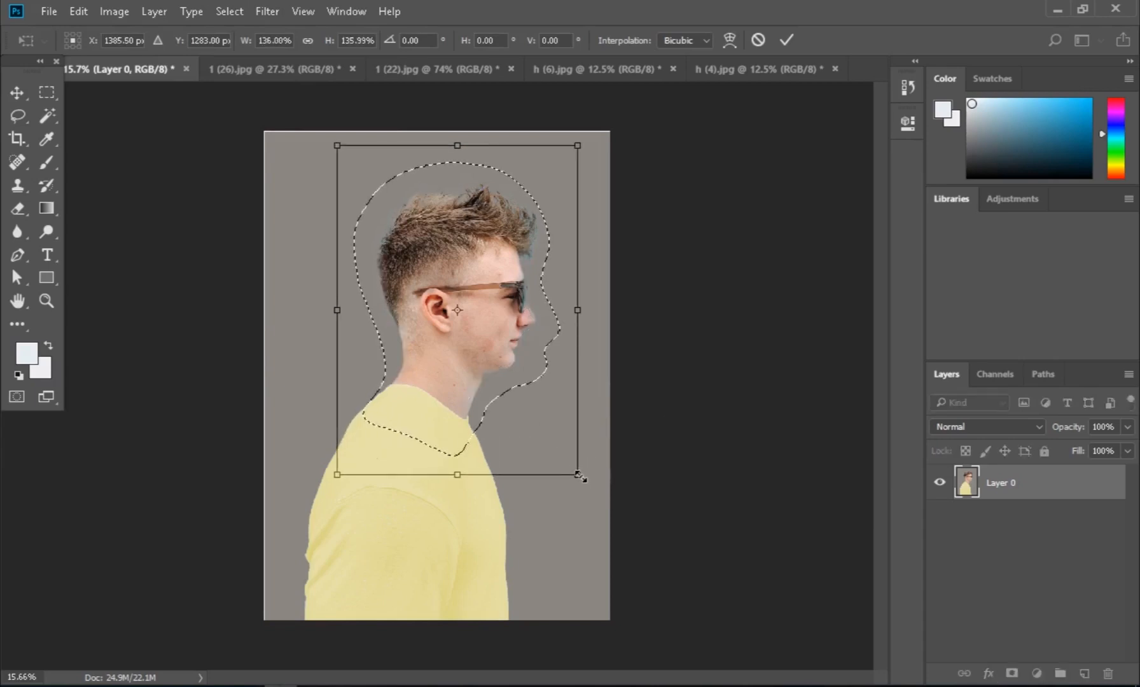
{"action": "left_click_drag", "start_coordinate": [579, 476], "coordinate": [534, 425]}
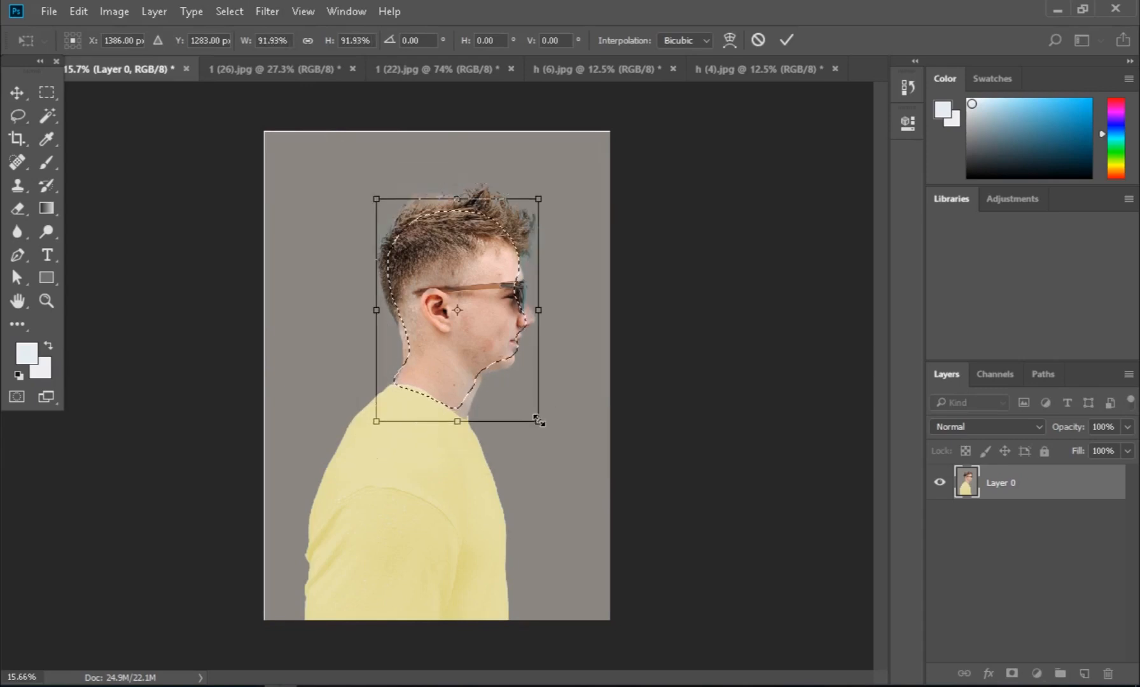
{"action": "left_click_drag", "start_coordinate": [534, 418], "coordinate": [545, 428]}
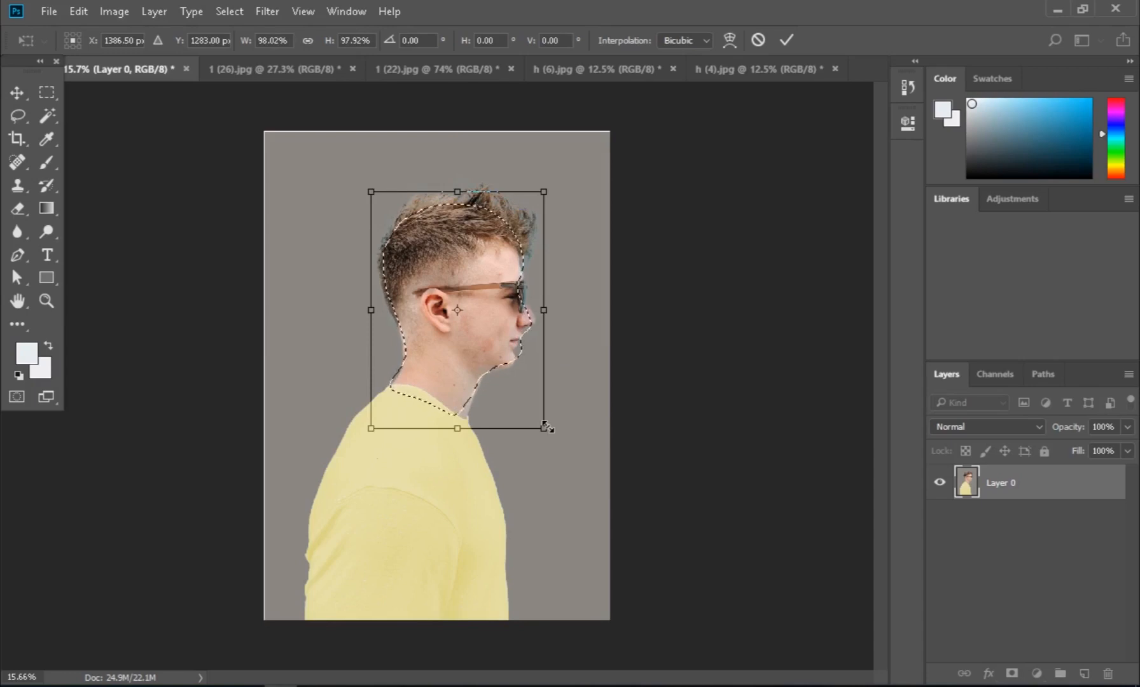
{"action": "mouse_move", "coordinate": [544, 431]}
{"action": "left_mouse_down"}
{"action": "mouse_move", "coordinate": [529, 404]}
{"action": "mouse_move", "coordinate": [558, 434]}
{"action": "mouse_move", "coordinate": [523, 383]}
{"action": "mouse_move", "coordinate": [555, 429]}
{"action": "left_mouse_up"}
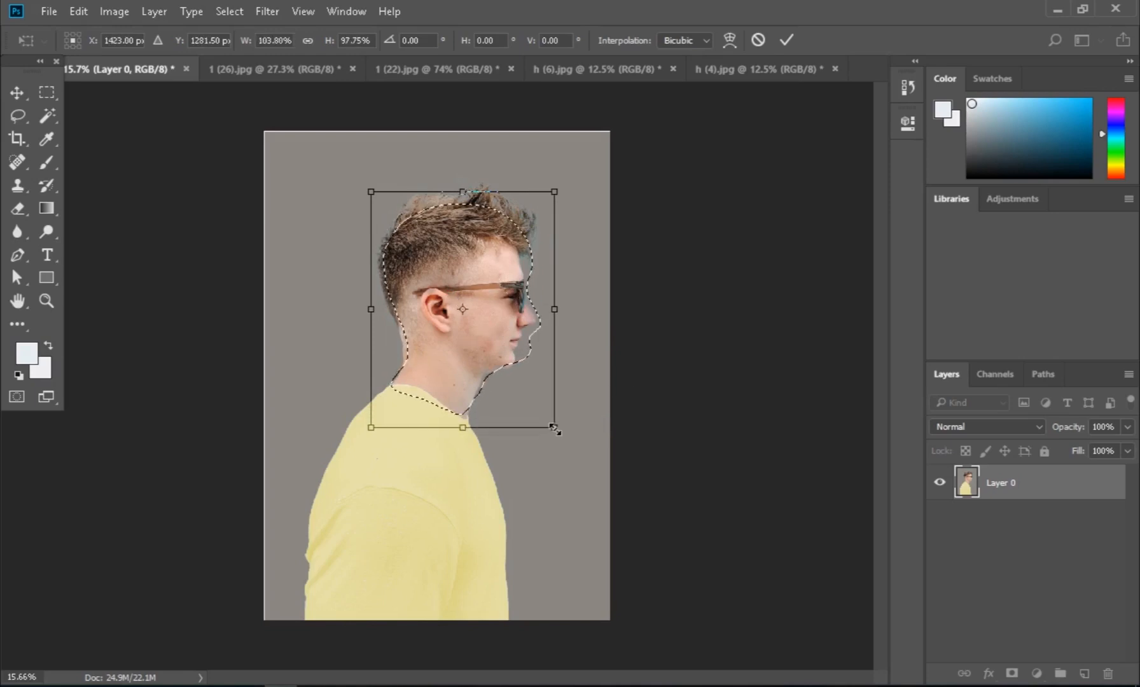
{"action": "left_click_drag", "start_coordinate": [555, 428], "coordinate": [557, 430]}
Move the scaled selection down over the man's neck and shirt and apply the transformation.
{"action": "mouse_move", "coordinate": [479, 224]}
{"action": "left_mouse_down"}
{"action": "mouse_move", "coordinate": [462, 274]}
{"action": "mouse_move", "coordinate": [462, 352]}
{"action": "mouse_move", "coordinate": [414, 253]}
{"action": "mouse_move", "coordinate": [495, 233]}
{"action": "mouse_move", "coordinate": [457, 228]}
{"action": "left_mouse_up"}
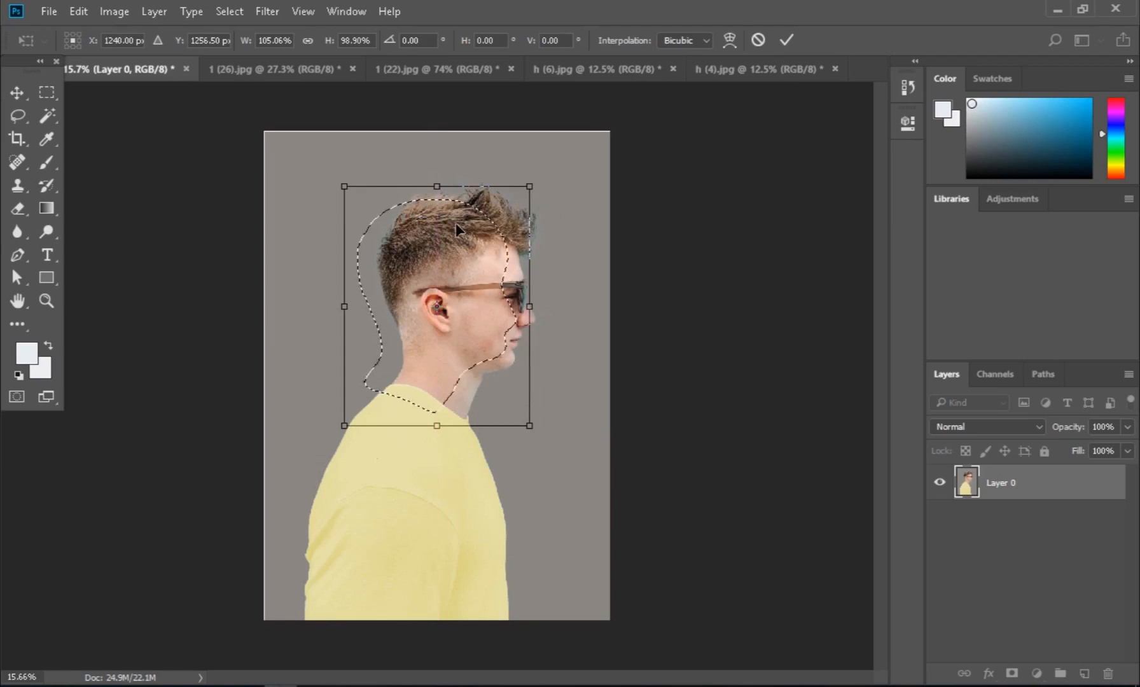
{"action": "left_click_drag", "start_coordinate": [455, 222], "coordinate": [459, 362]}
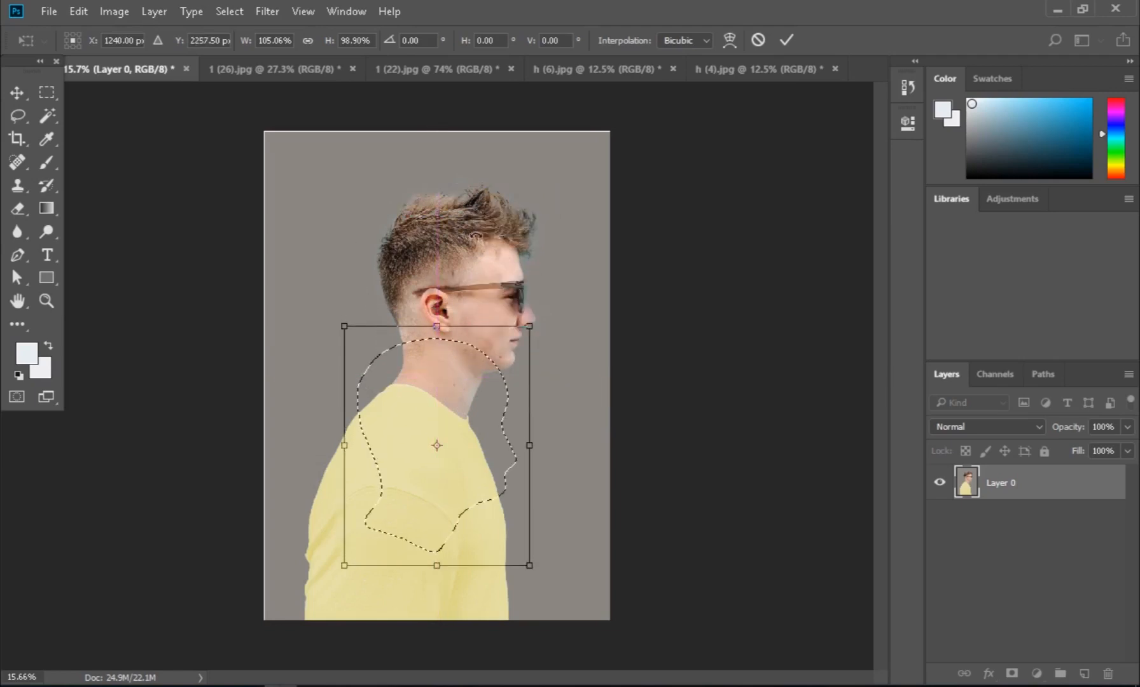
{"action": "left_click", "coordinate": [220, 13]}
{"action": "left_click", "coordinate": [569, 364]}
{"action": "key", "text": "Return"}
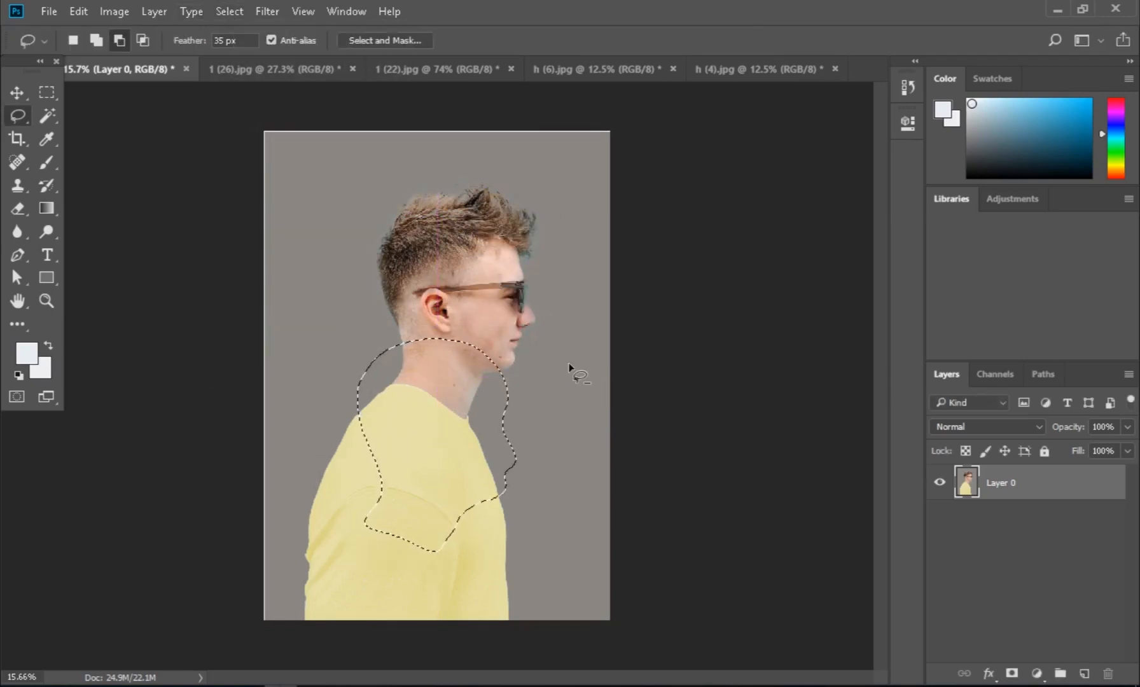
Save the moved selection in h 12.jpg as a new channel named 12.
{"action": "left_click", "coordinate": [229, 11]}
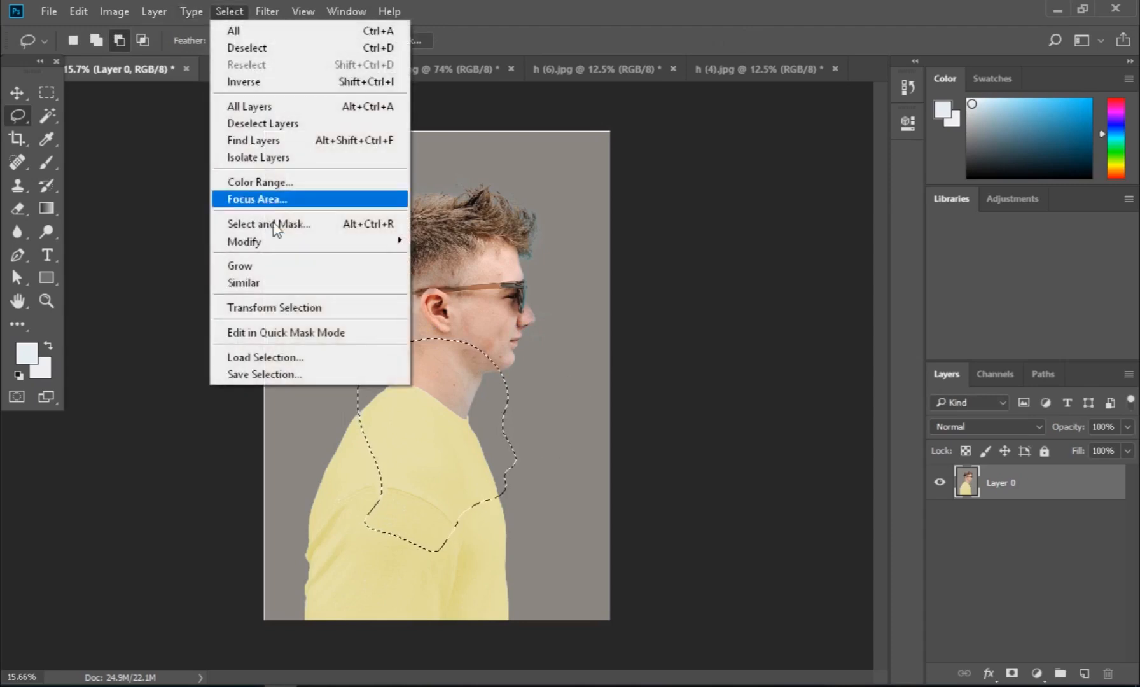
{"action": "left_click", "coordinate": [288, 374]}
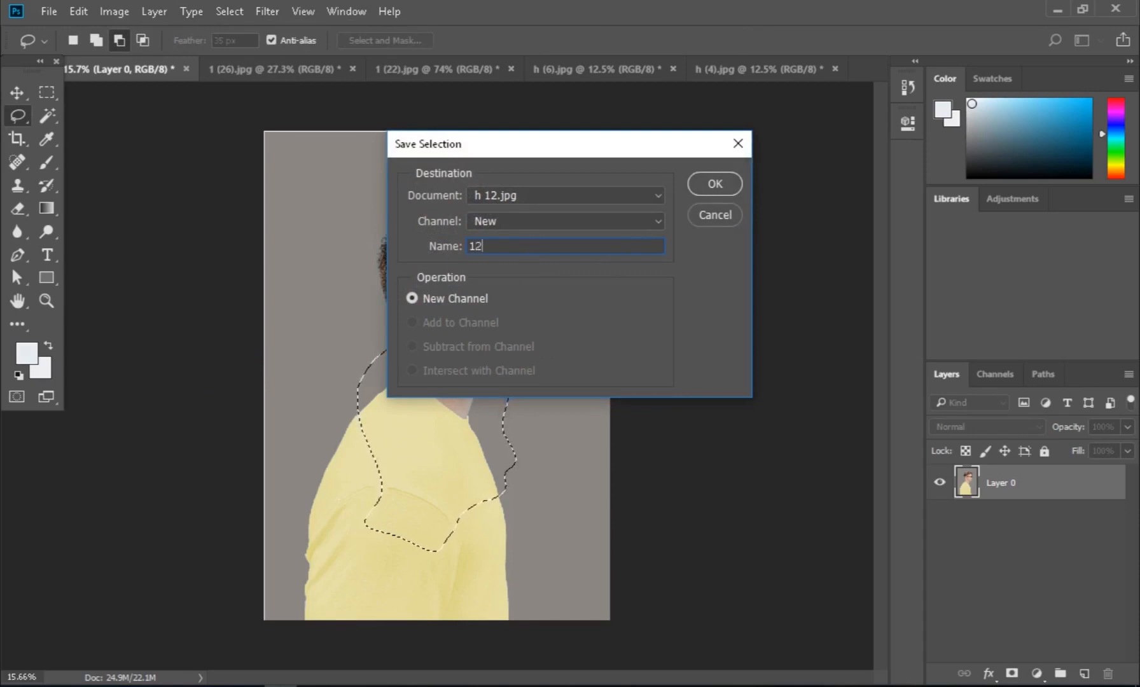
{"action": "left_click", "coordinate": [703, 183]}
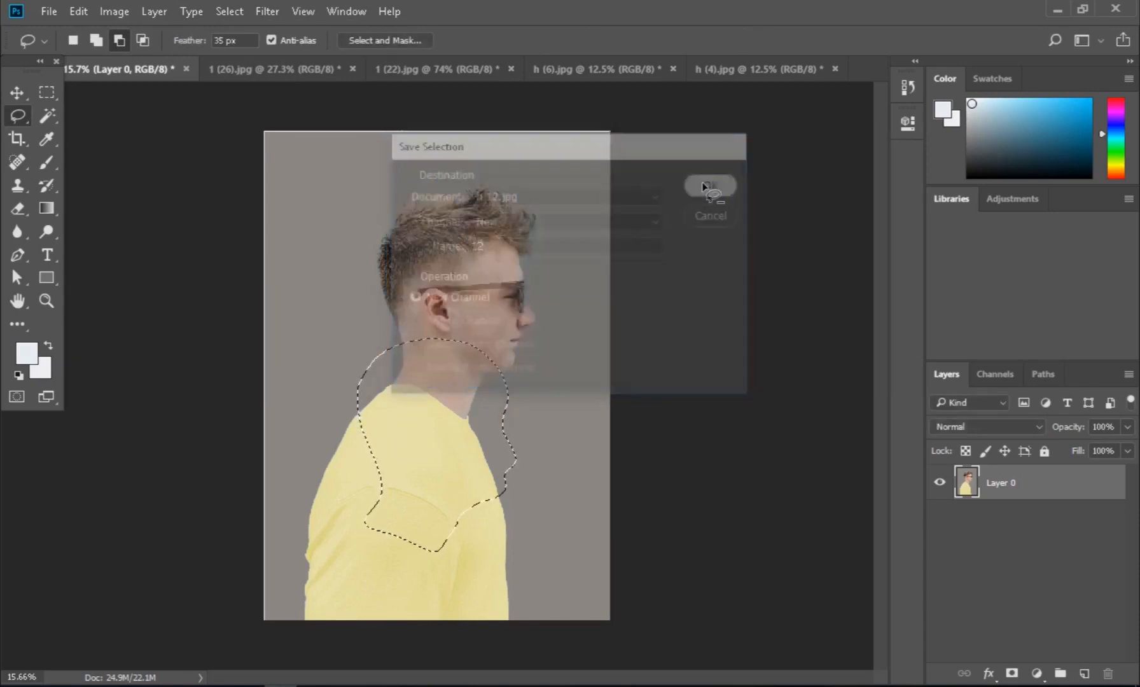
Clear the current selection and load the saved channel 12 of h 12.jpg as a new selection.
{"action": "key", "text": "ctrl+d"}
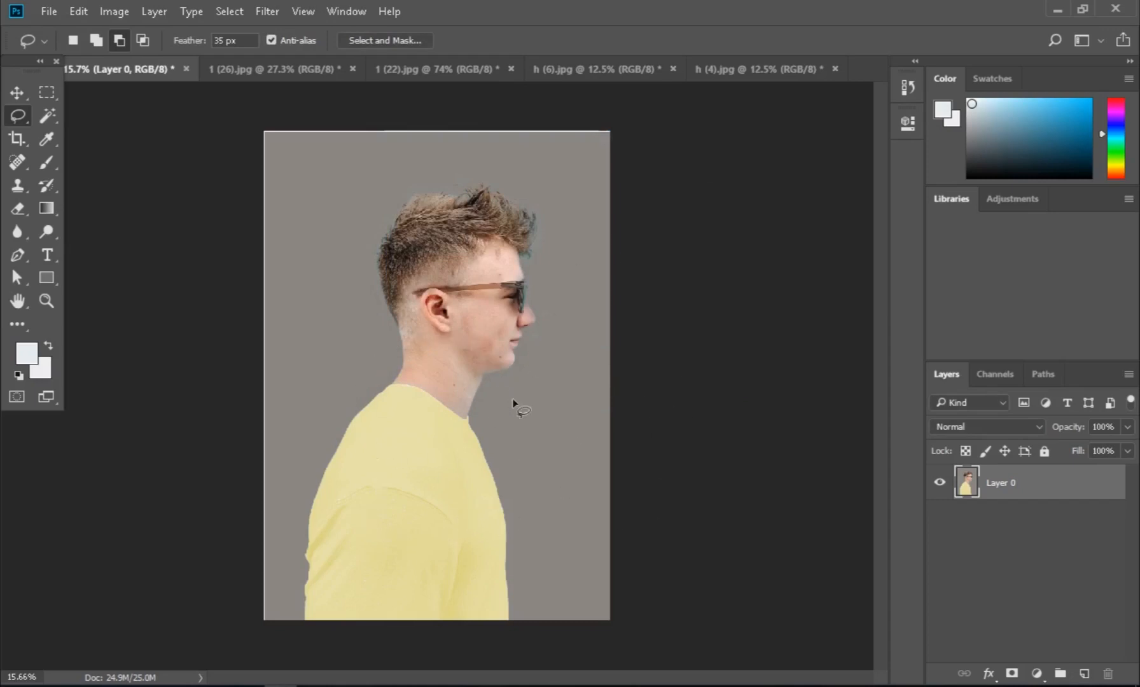
{"action": "left_click", "coordinate": [230, 11]}
{"action": "left_click", "coordinate": [282, 358]}
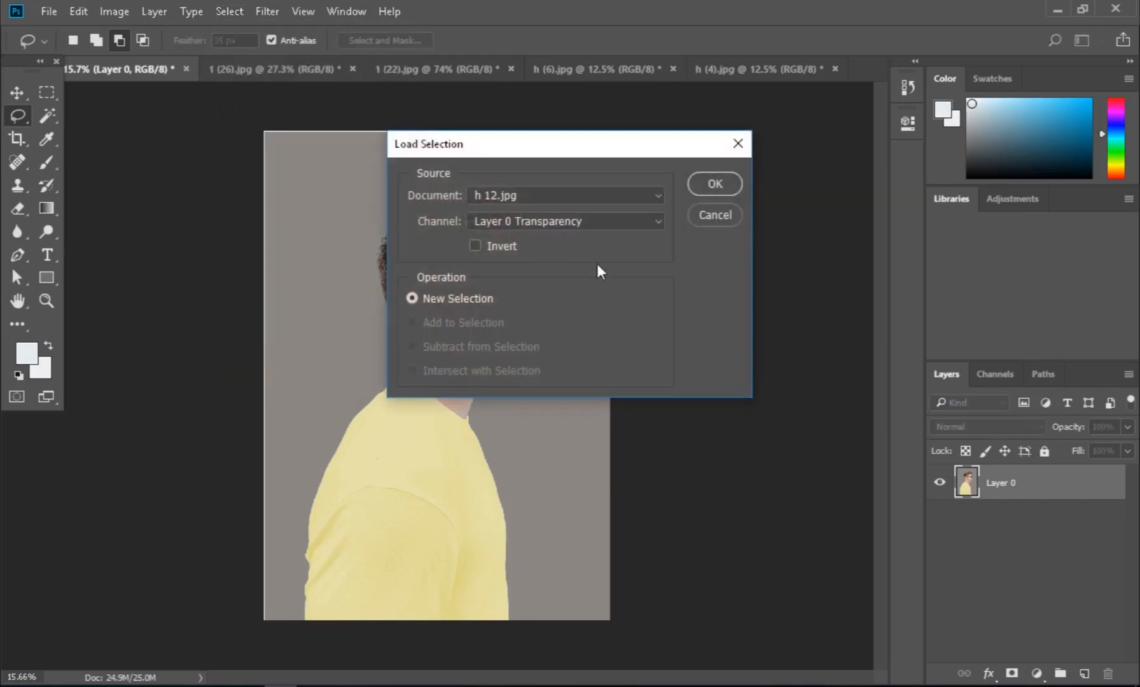
{"action": "left_click", "coordinate": [546, 220]}
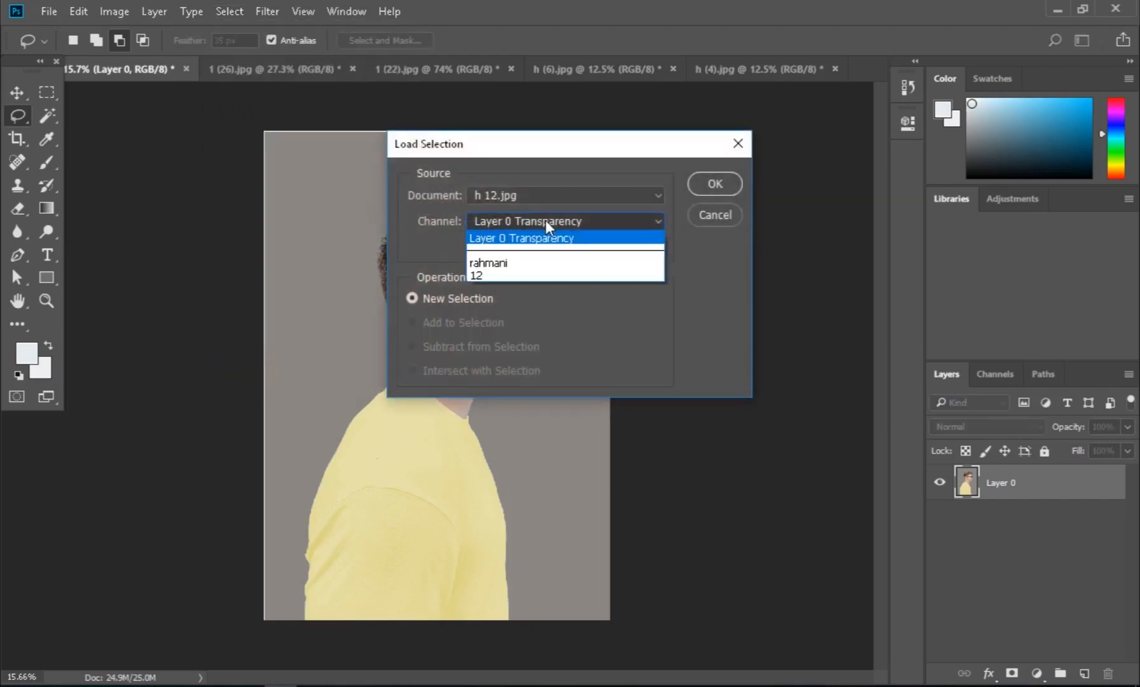
{"action": "left_click", "coordinate": [512, 275]}
{"action": "left_click", "coordinate": [715, 185]}
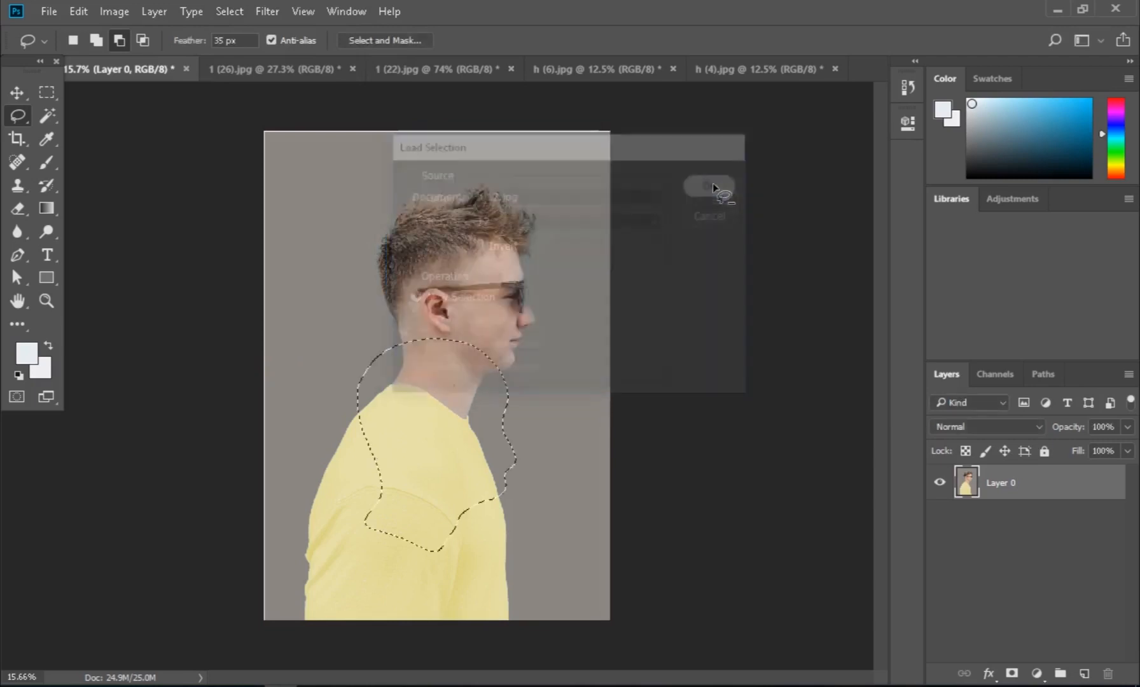
Shift the loaded selection outline up onto the man's head with the Rectangular Marquee tool and deselect it.
{"action": "key", "text": "m"}
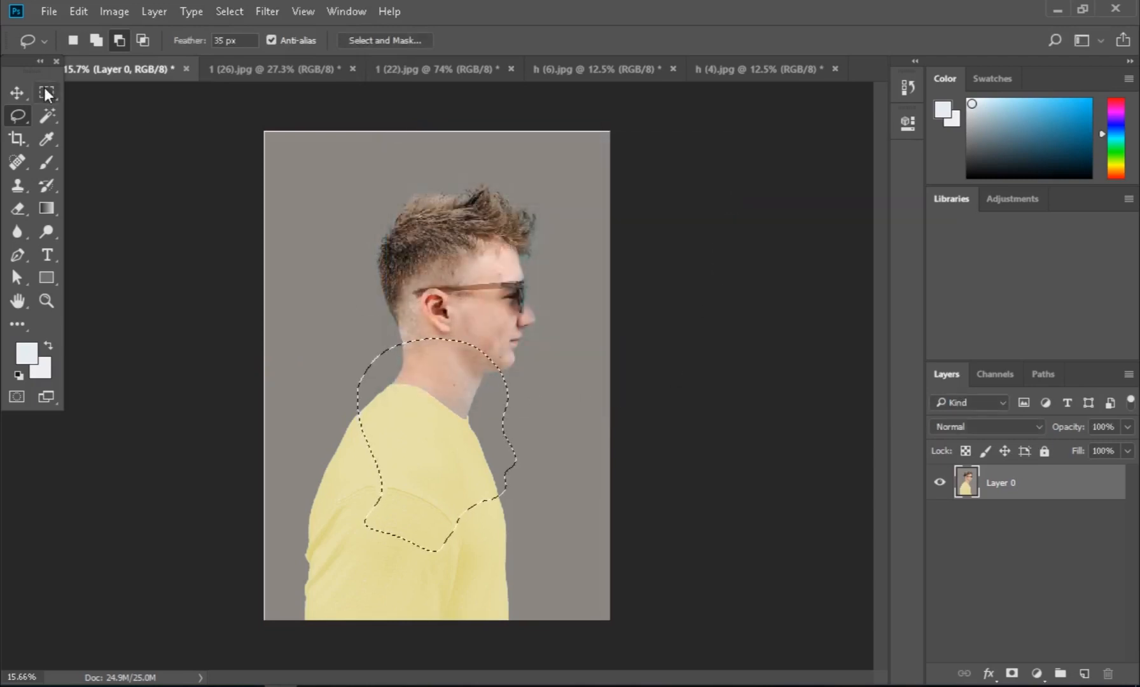
{"action": "left_click", "coordinate": [16, 92]}
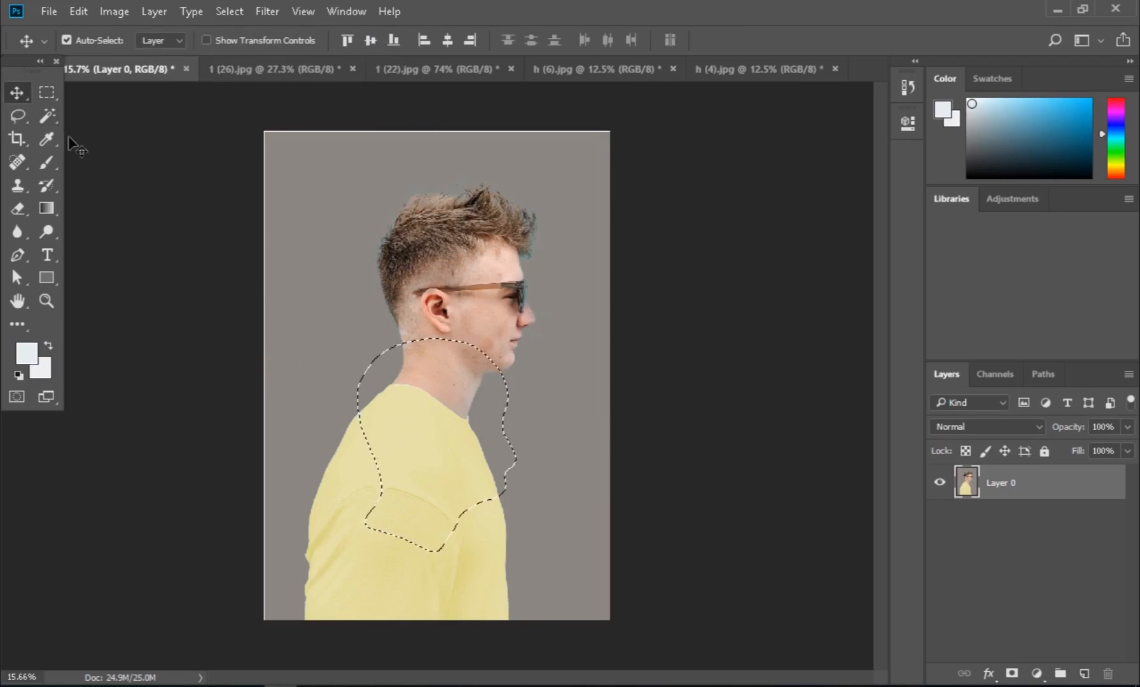
{"action": "left_click", "coordinate": [46, 93]}
{"action": "left_click_drag", "start_coordinate": [450, 456], "coordinate": [465, 308]}
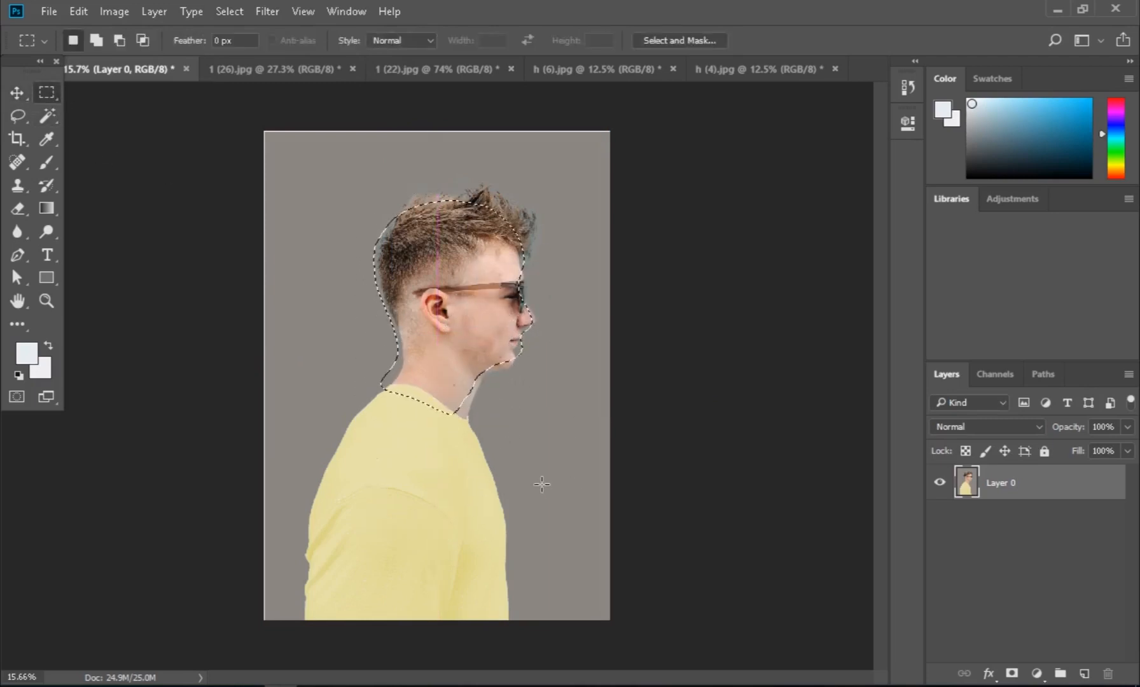
{"action": "key", "text": "ctrl+d"}
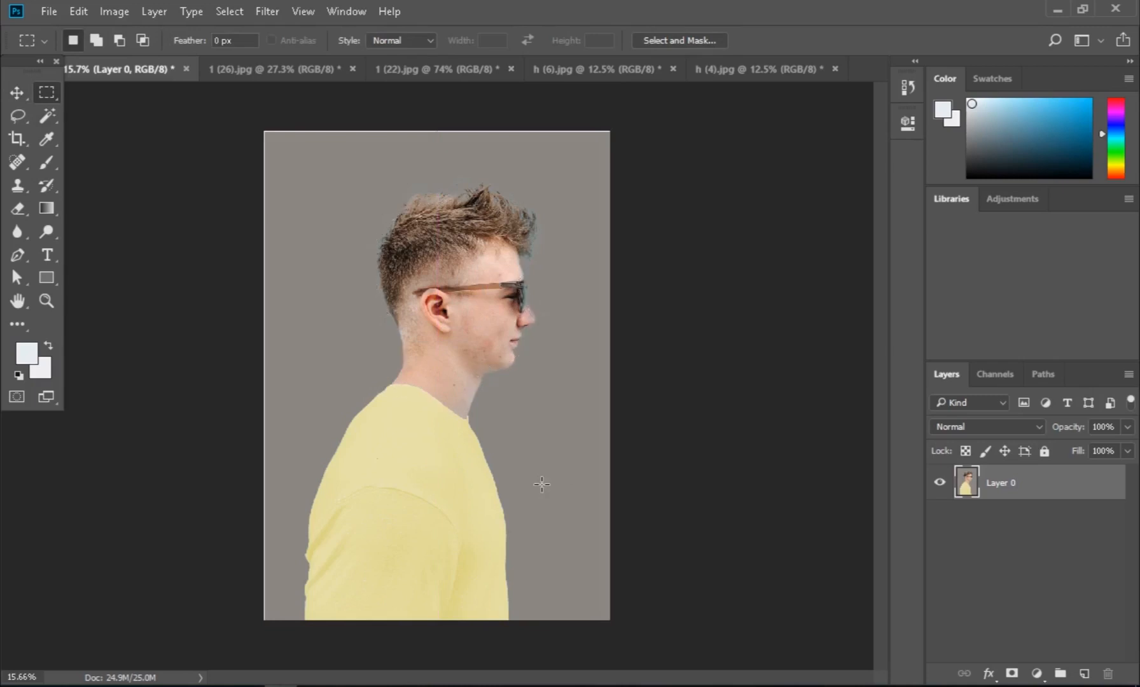
Load channel 12 of h 12.jpg again as a new selection at its saved position.
{"action": "left_click", "coordinate": [223, 9]}
{"action": "left_click", "coordinate": [287, 357]}
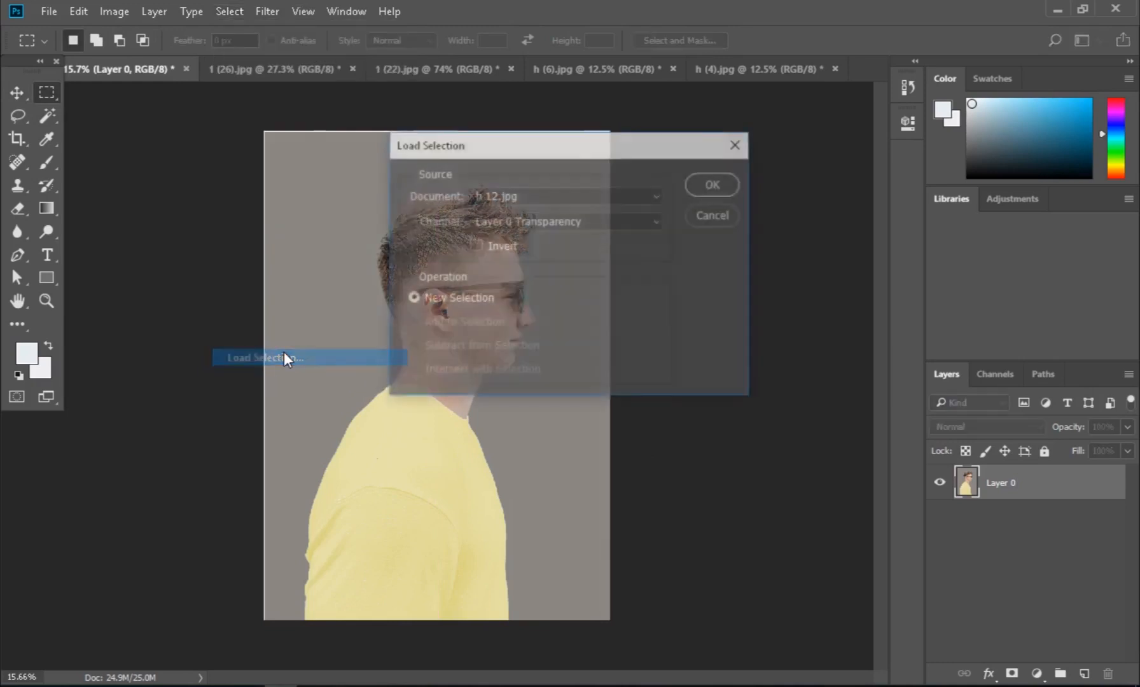
{"action": "left_click", "coordinate": [490, 223]}
{"action": "left_click", "coordinate": [501, 271]}
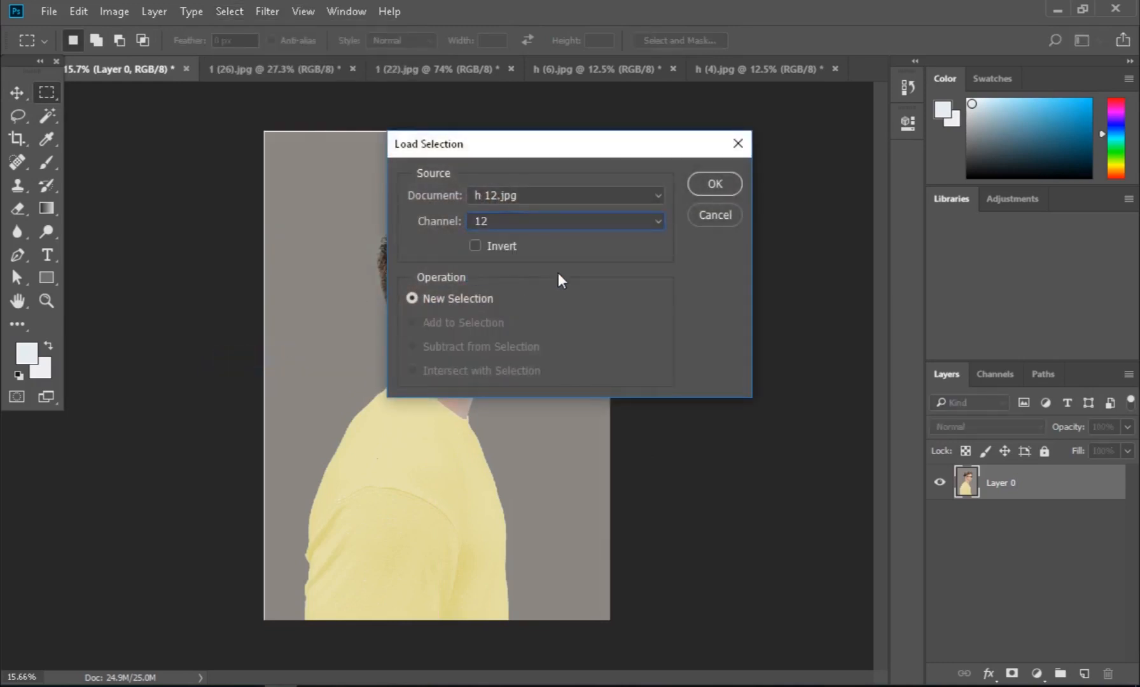
{"action": "left_click", "coordinate": [714, 184]}
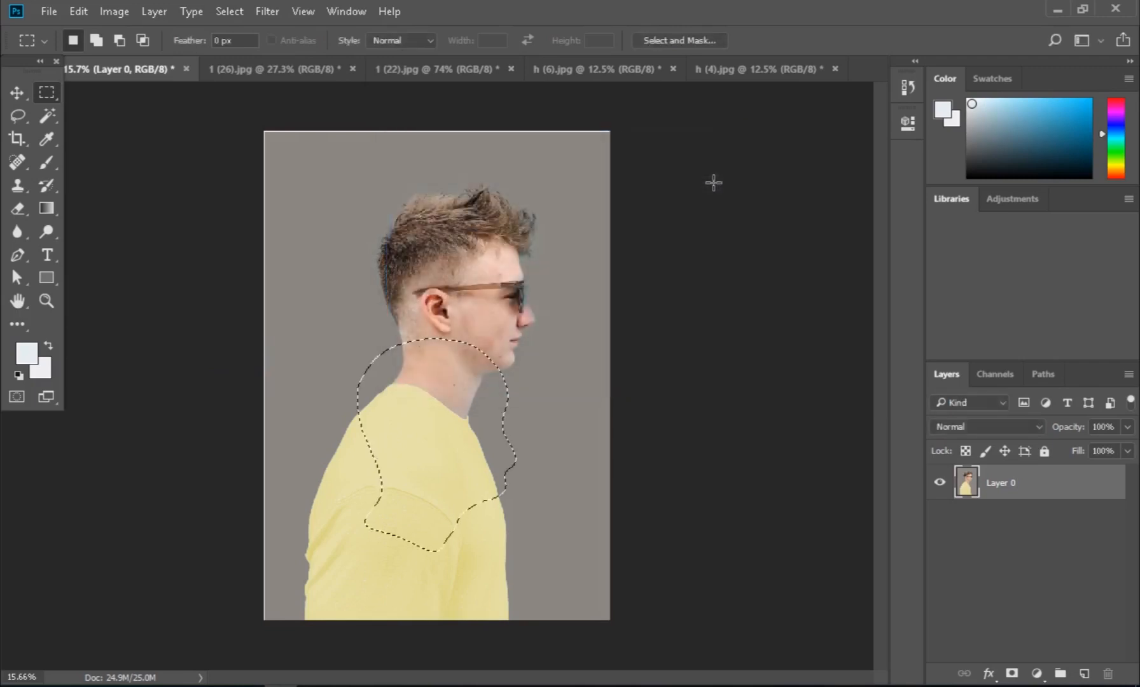
Deselect, outline the man's head and neck with the 35 px feathered Lasso, and copy that area to a new layer.
{"action": "key", "text": "ctrl+d"}
{"action": "left_click", "coordinate": [19, 117]}
{"action": "mouse_move", "coordinate": [396, 386]}
{"action": "left_mouse_down"}
{"action": "mouse_move", "coordinate": [412, 358]}
{"action": "mouse_move", "coordinate": [385, 271]}
{"action": "mouse_move", "coordinate": [413, 220]}
{"action": "mouse_move", "coordinate": [454, 212]}
{"action": "mouse_move", "coordinate": [492, 229]}
{"action": "mouse_move", "coordinate": [514, 262]}
{"action": "mouse_move", "coordinate": [518, 335]}
{"action": "left_mouse_up"}
{"action": "mouse_move", "coordinate": [499, 377]}
{"action": "left_mouse_down"}
{"action": "mouse_move", "coordinate": [485, 407]}
{"action": "mouse_move", "coordinate": [449, 425]}
{"action": "mouse_move", "coordinate": [389, 385]}
{"action": "left_mouse_up"}
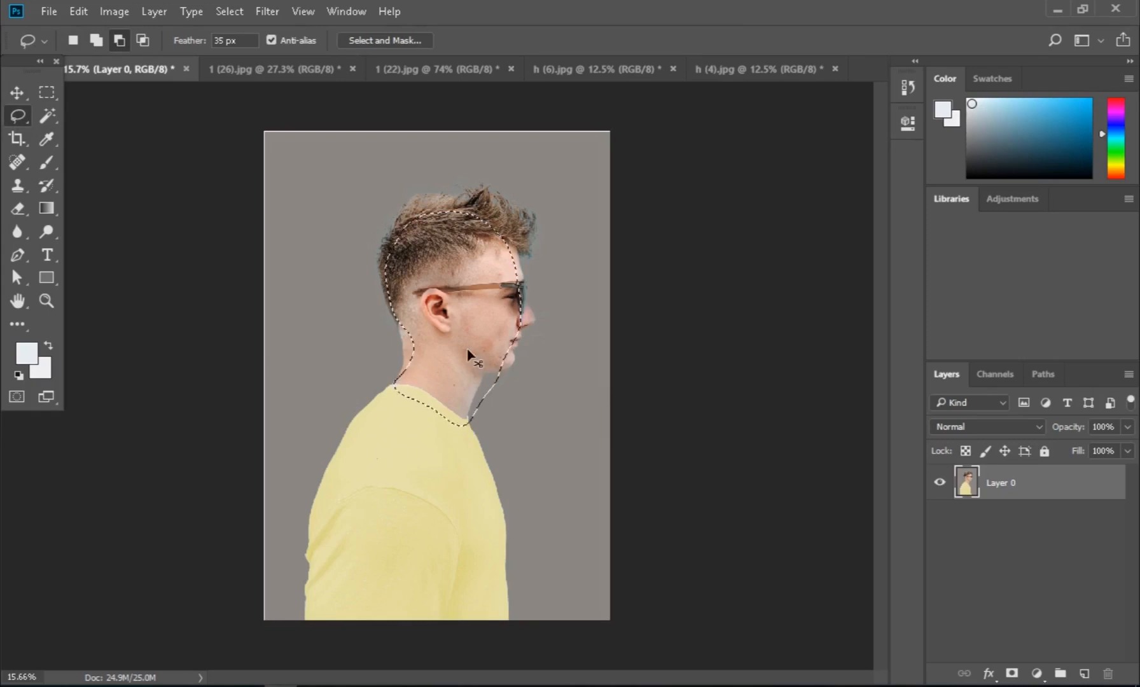
{"action": "key", "text": "ctrl+j"}
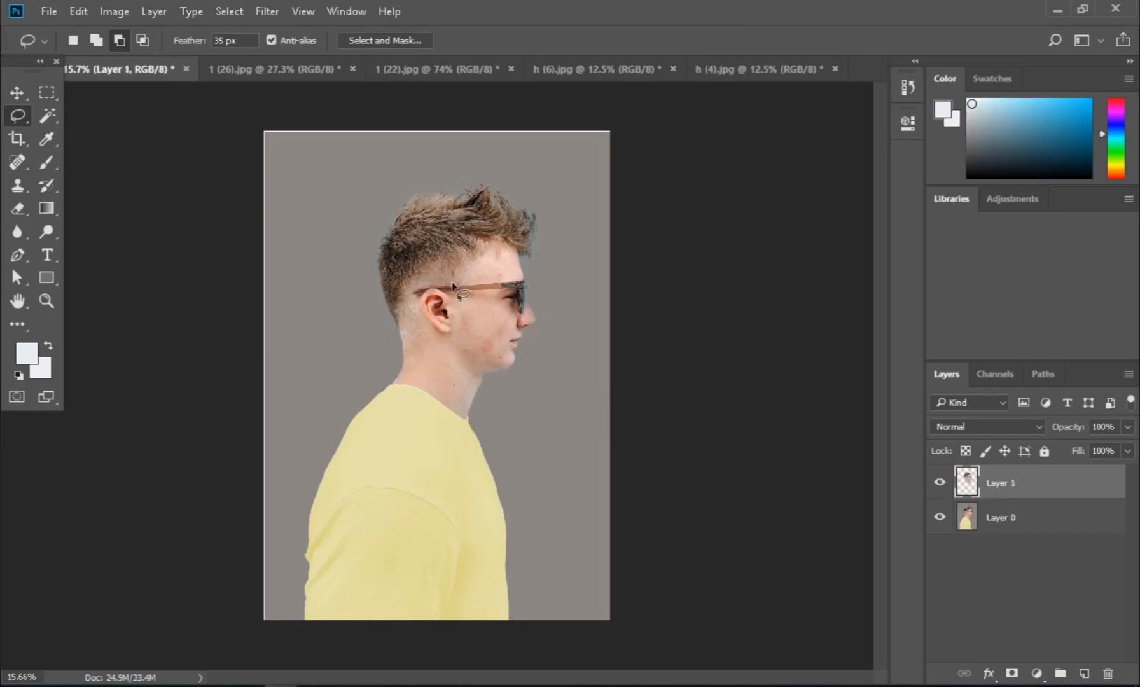
Move the copied head layer into the street photo 1 (22).jpg.
{"action": "key", "text": "v"}
{"action": "mouse_move", "coordinate": [452, 286]}
{"action": "left_mouse_down"}
{"action": "mouse_move", "coordinate": [491, 141]}
{"action": "mouse_move", "coordinate": [467, 77]}
{"action": "mouse_move", "coordinate": [467, 170]}
{"action": "mouse_move", "coordinate": [433, 334]}
{"action": "mouse_move", "coordinate": [361, 334]}
{"action": "left_mouse_up"}
{"action": "scroll", "coordinate": [413, 377], "scroll_direction": "down", "scroll_amount": 5}
Scale the head layer to 72.83% and position it over the wooden walkway beside the brick wall.
{"action": "key", "text": "ctrl+t"}
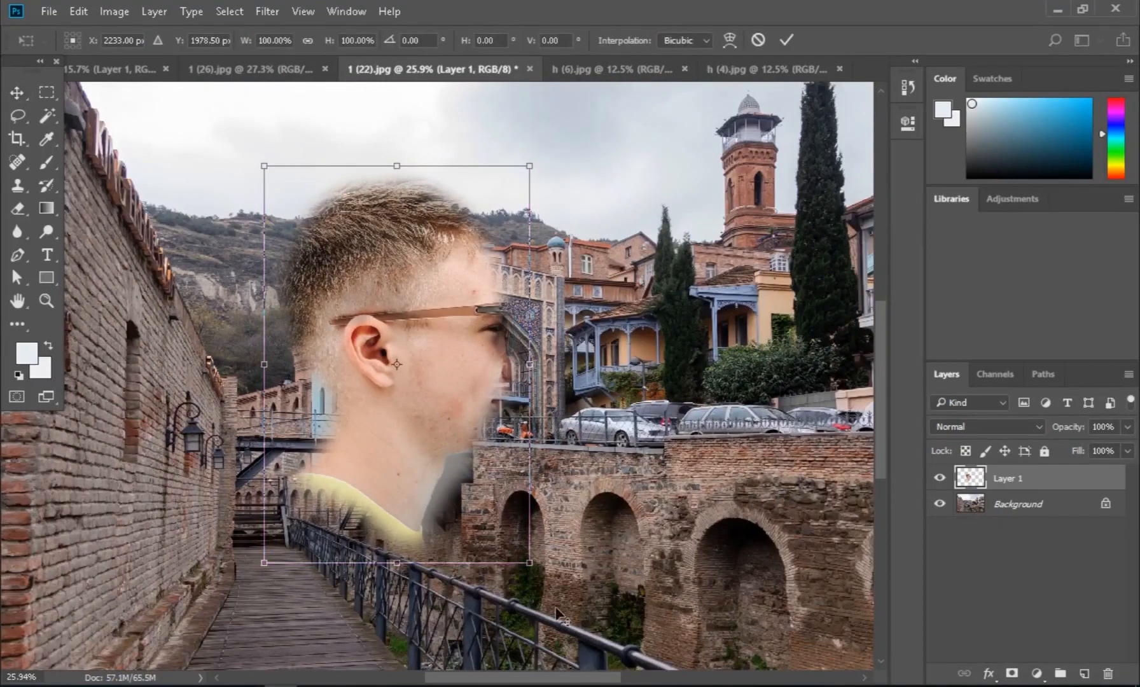
{"action": "left_click_drag", "start_coordinate": [529, 564], "coordinate": [484, 518]}
{"action": "left_click_drag", "start_coordinate": [414, 366], "coordinate": [338, 485]}
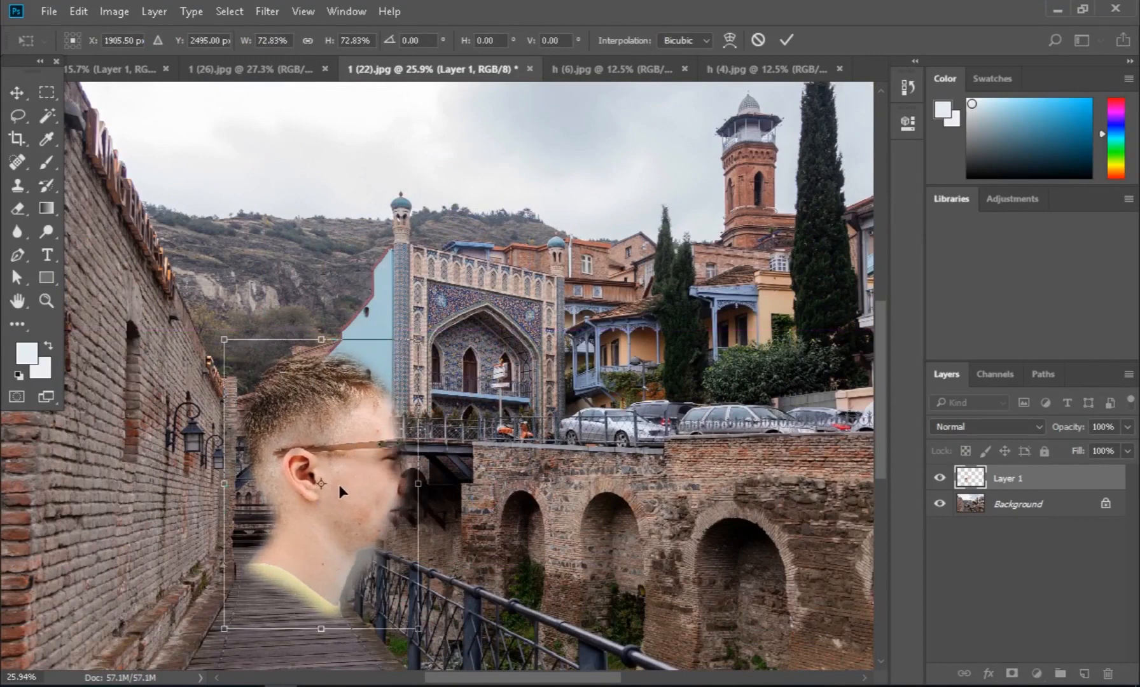
{"action": "key", "text": "Return"}
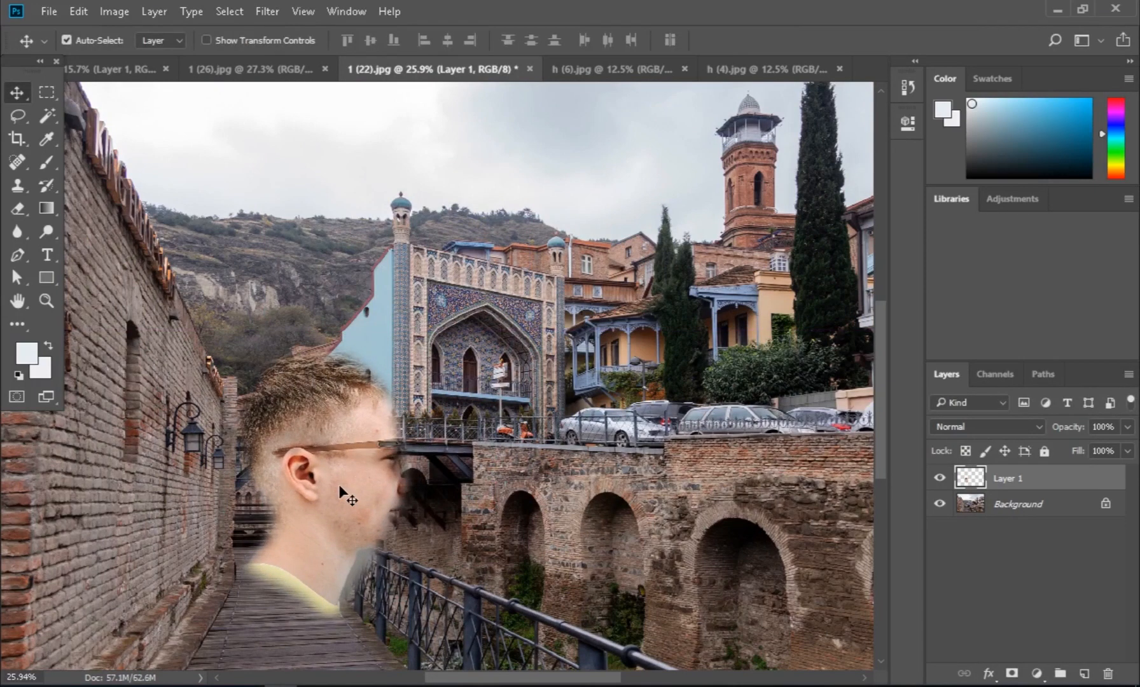
{"action": "left_click_drag", "start_coordinate": [338, 484], "coordinate": [324, 430]}
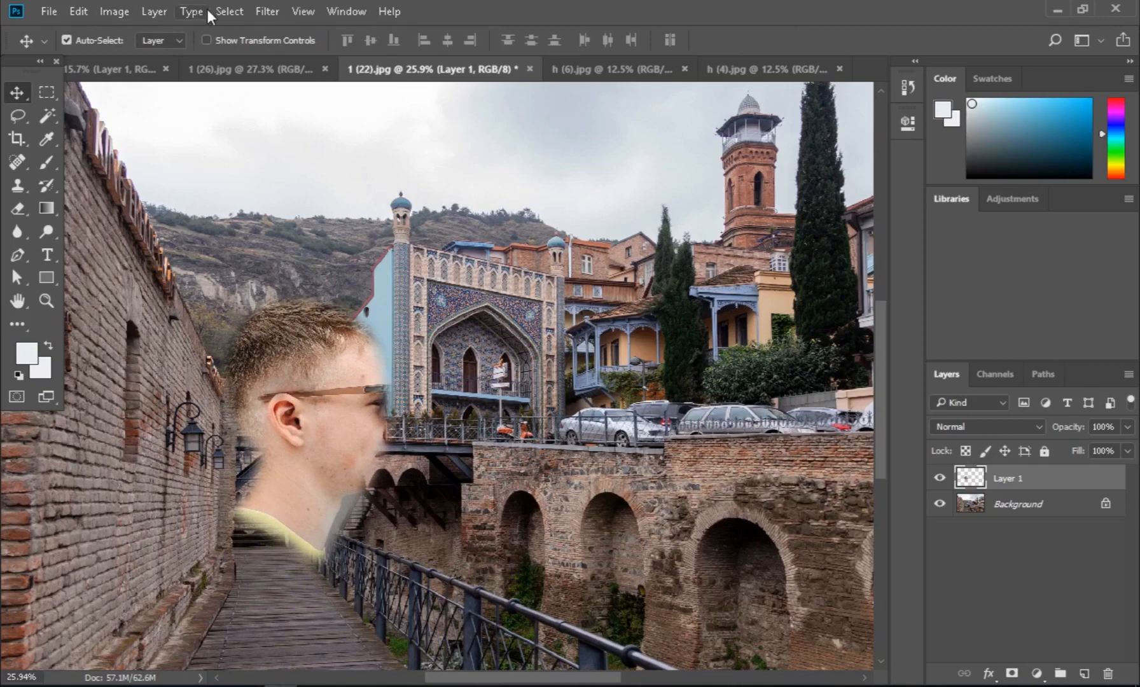
Load Layer 1 Transparency of 1 (22).jpg as a new selection and move the head slightly away from the brick wall.
{"action": "left_click", "coordinate": [224, 11]}
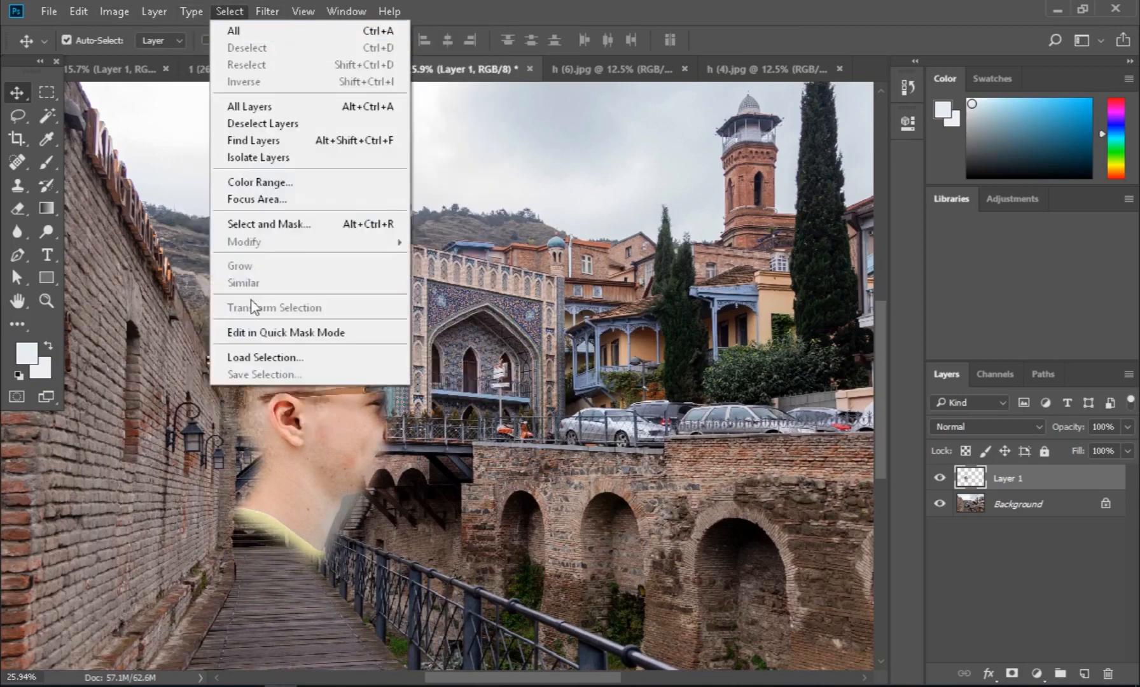
{"action": "left_click", "coordinate": [261, 359]}
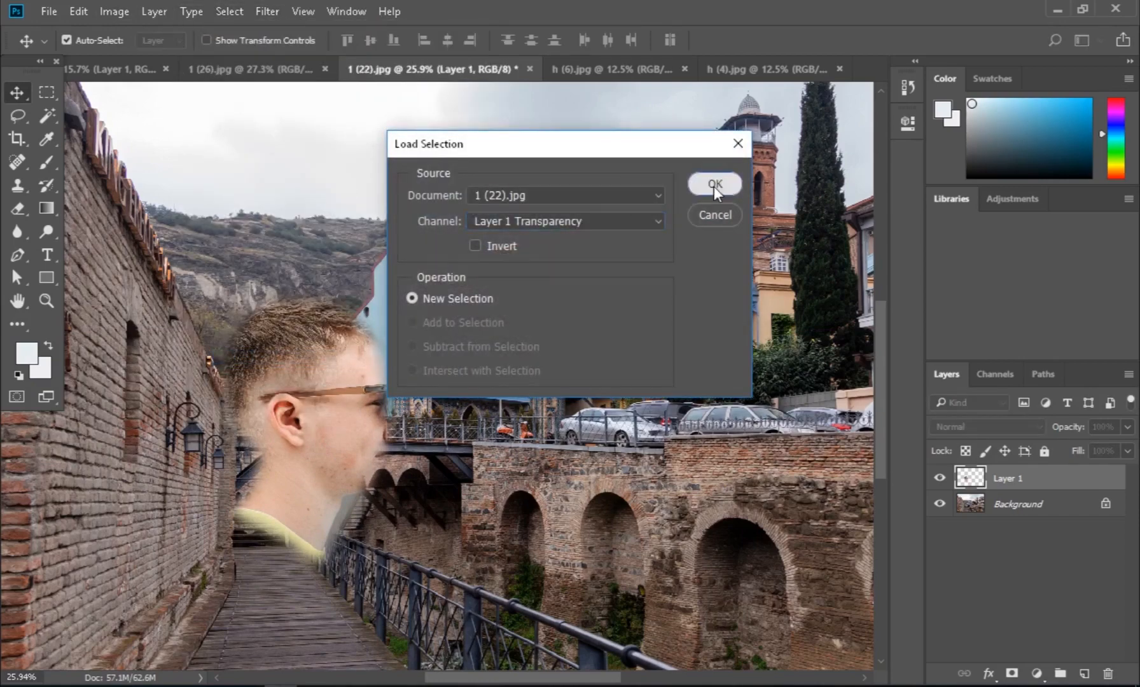
{"action": "left_click", "coordinate": [713, 185]}
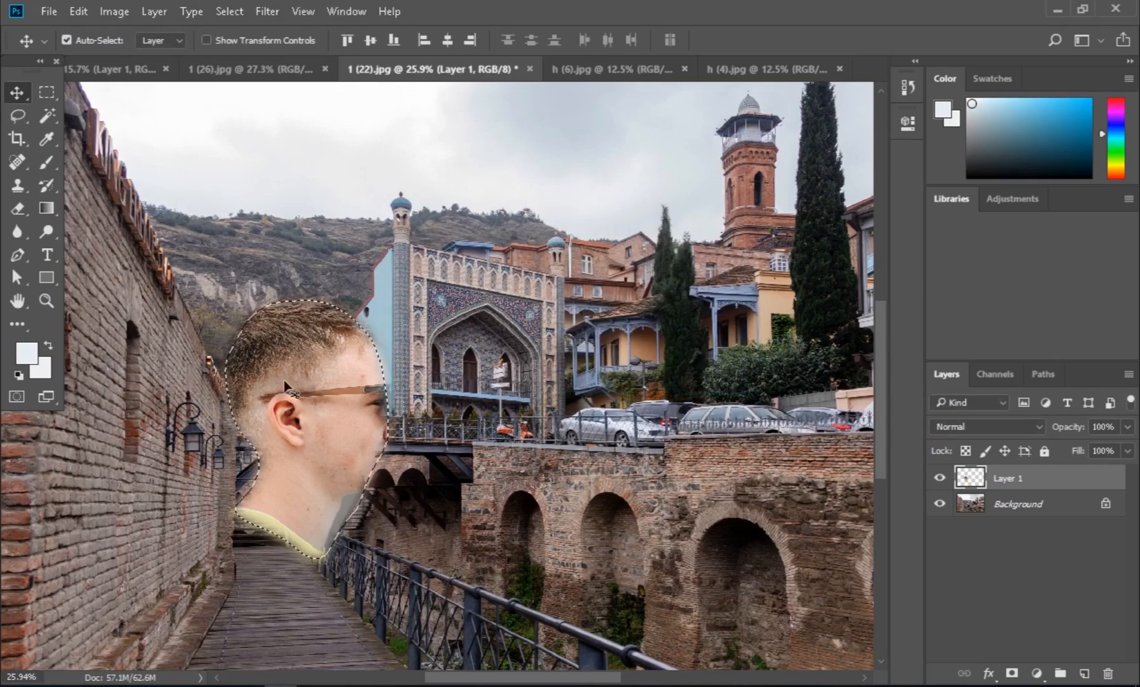
{"action": "left_click_drag", "start_coordinate": [280, 360], "coordinate": [325, 342]}
Reload Layer 1 Transparency as a new selection and move the head up toward the tiled building.
{"action": "left_click", "coordinate": [230, 11]}
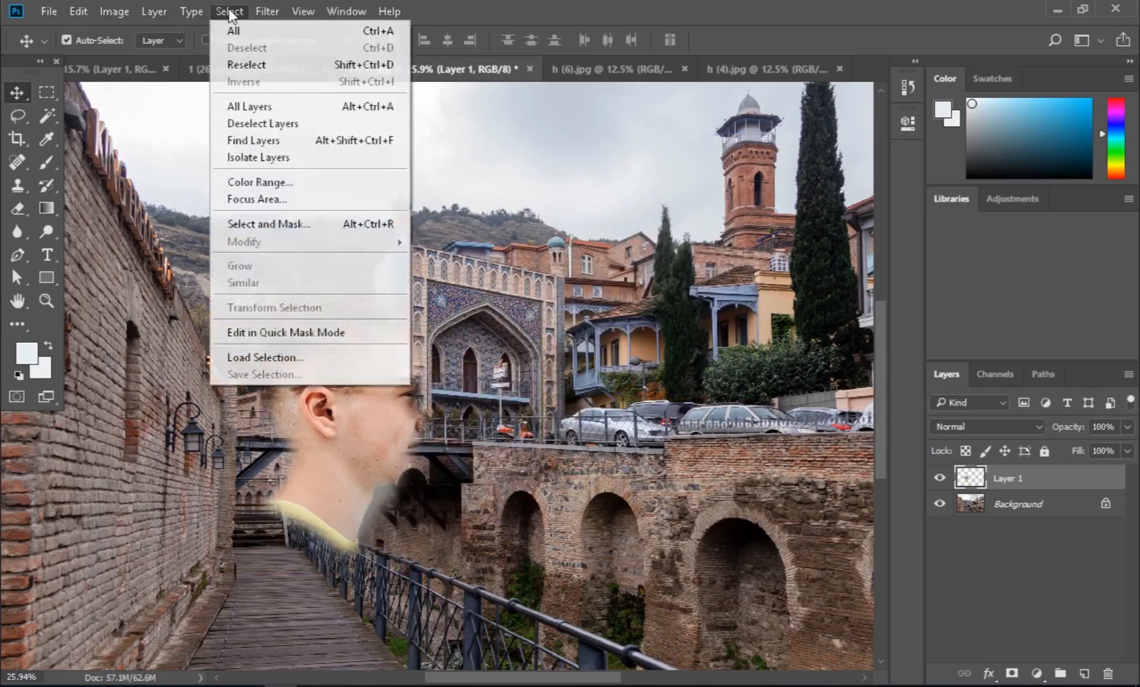
{"action": "left_click", "coordinate": [251, 357]}
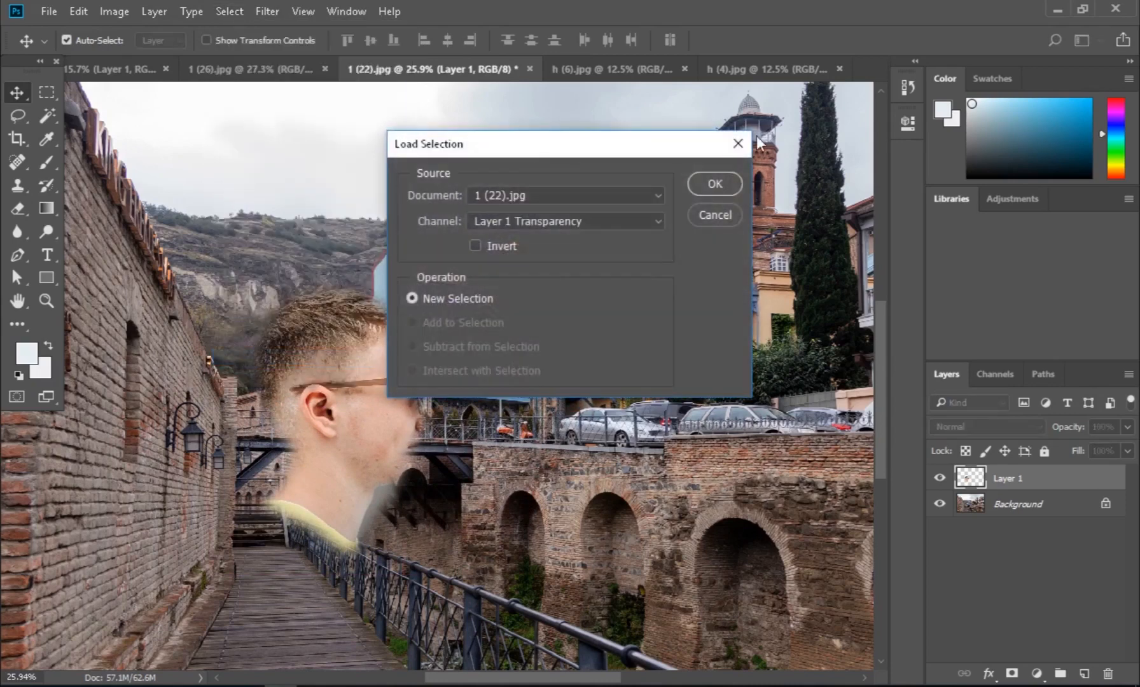
{"action": "left_click", "coordinate": [715, 184]}
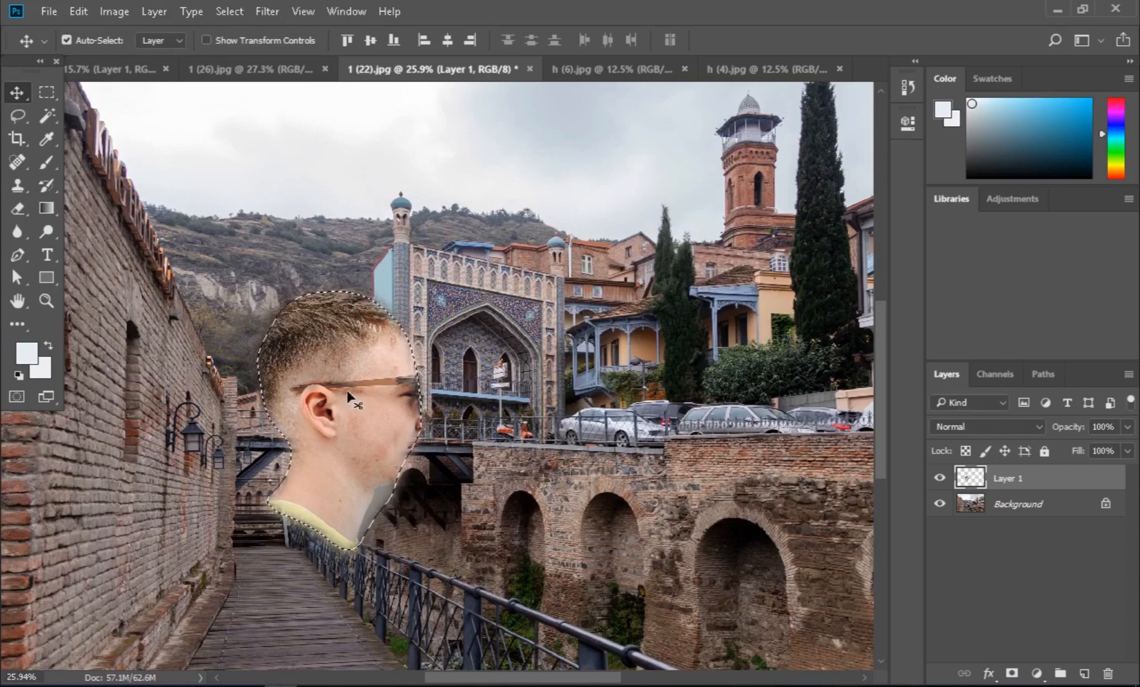
{"action": "left_click_drag", "start_coordinate": [348, 392], "coordinate": [550, 246]}
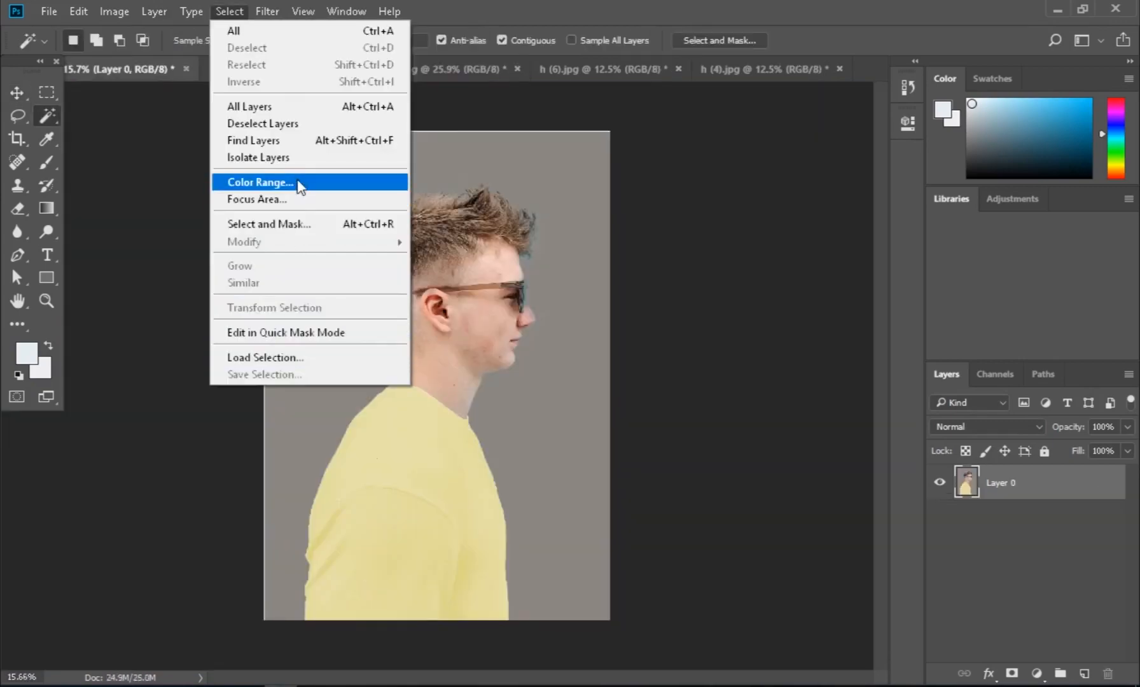
{"action": "left_click", "coordinate": [301, 184]}
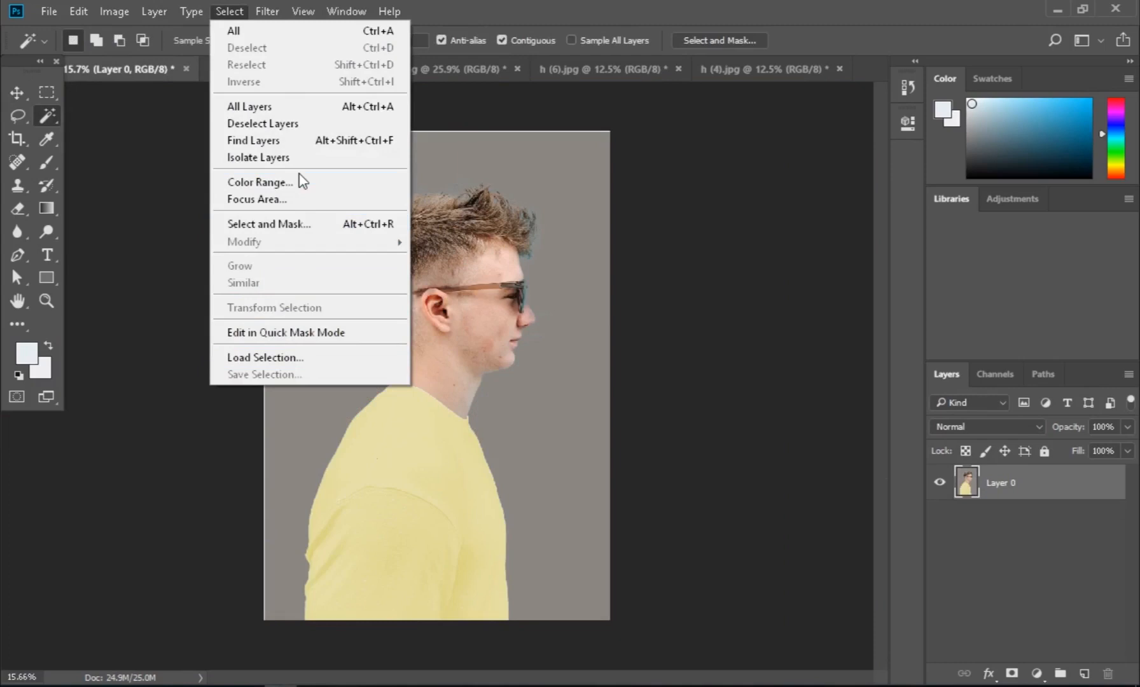